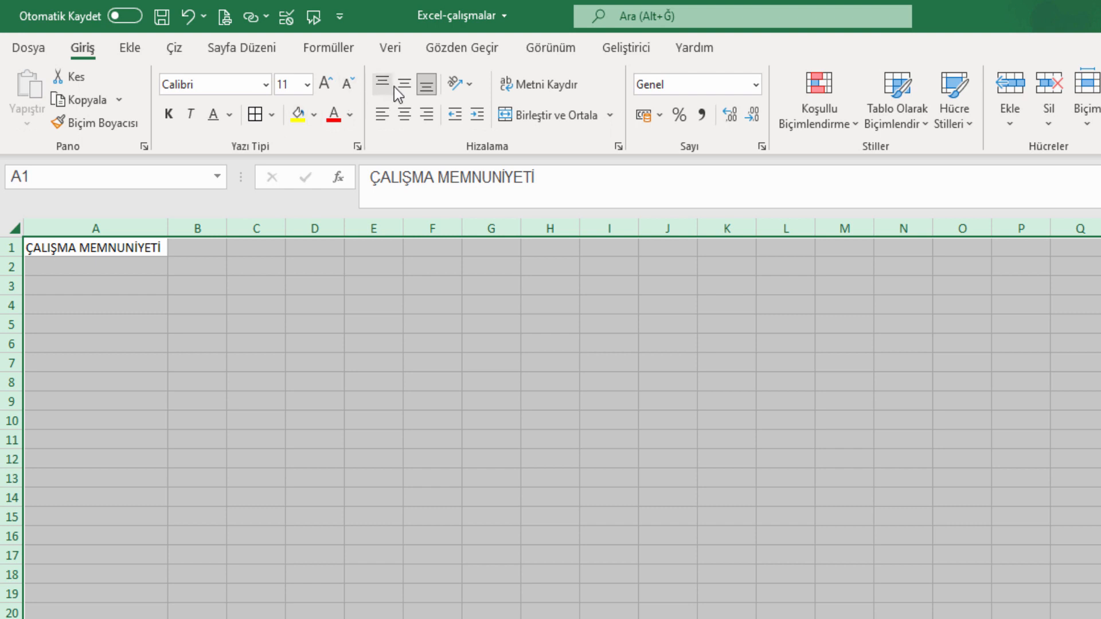
Middle-align all cells; make the A1 title bold, 12 pt, wrapped and centred in a wider column A.
click(403, 84)
click(315, 325)
click(86, 248)
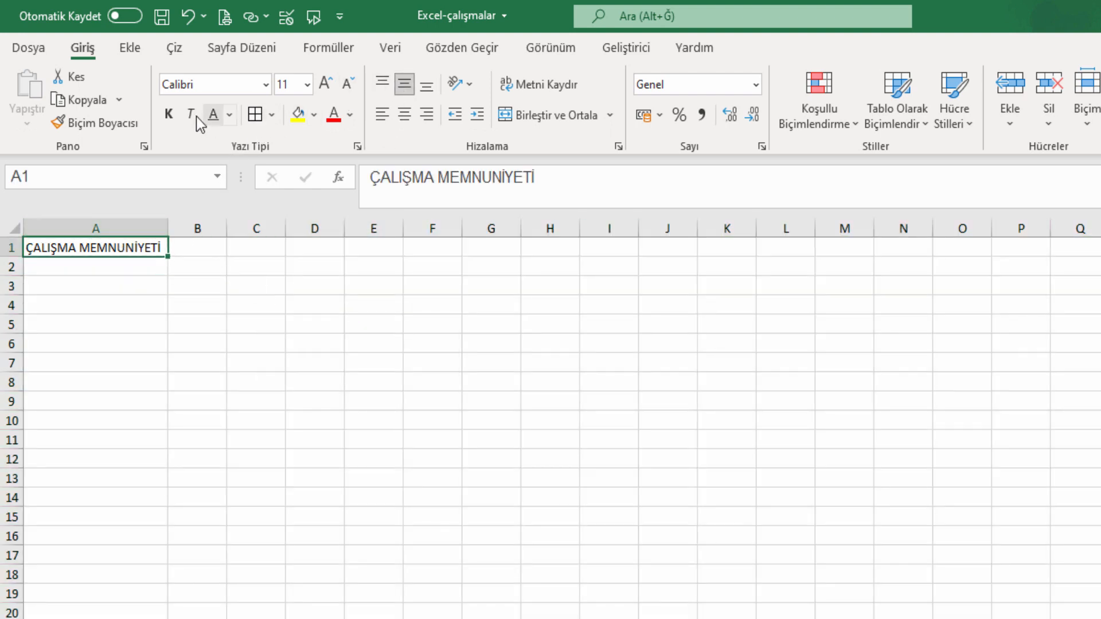
click(168, 114)
click(326, 84)
click(547, 85)
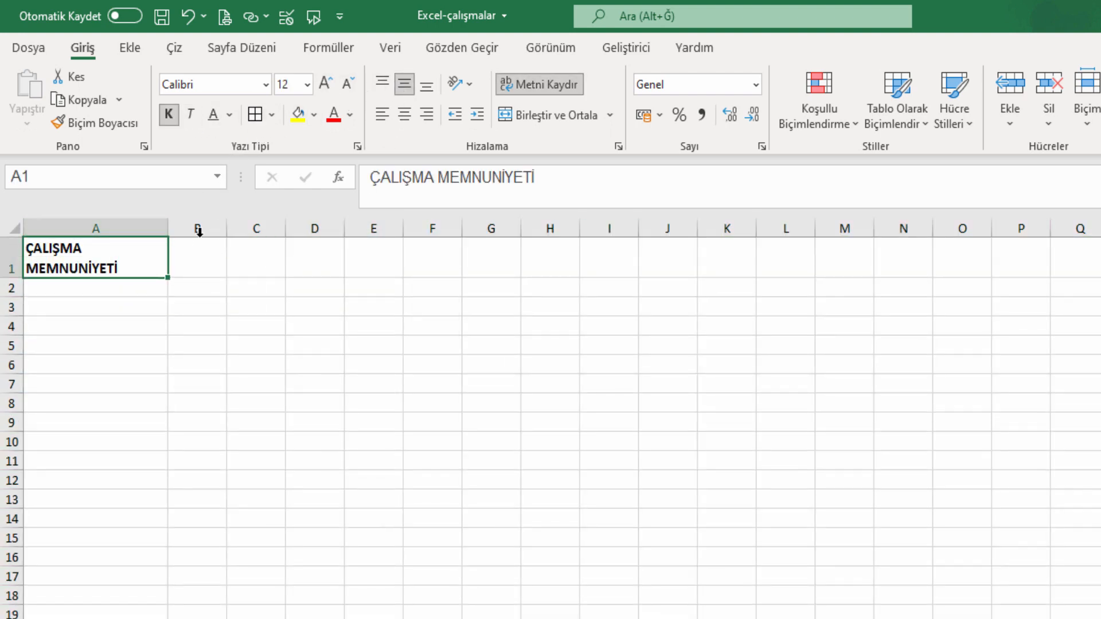
drag(169, 228, 178, 229)
click(405, 115)
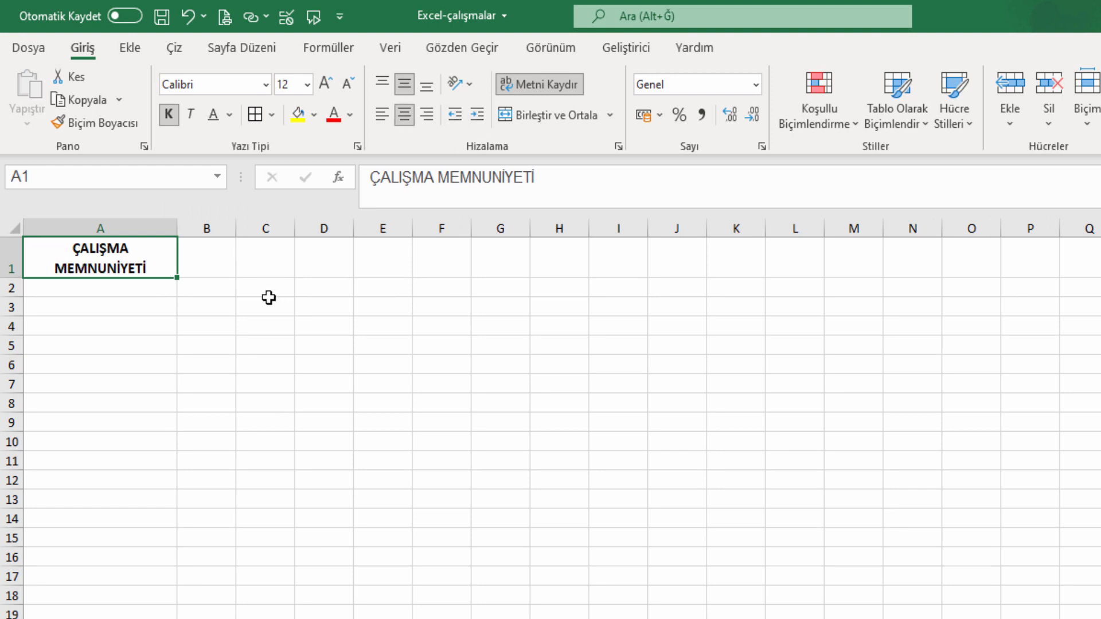
drag(268, 304, 267, 290)
click(224, 262)
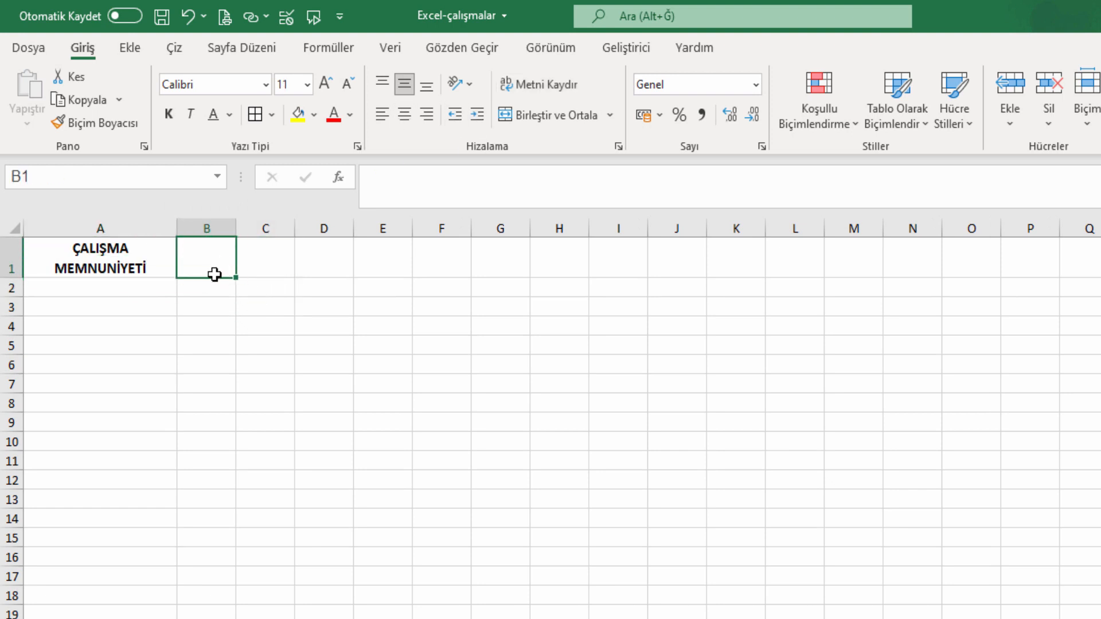
Enter 'Değerli bilgiler öğreniyor musunuz?' in A2 and the expectations question in A3.
click(132, 290)
text(DEĞ)
key(BackSpace)
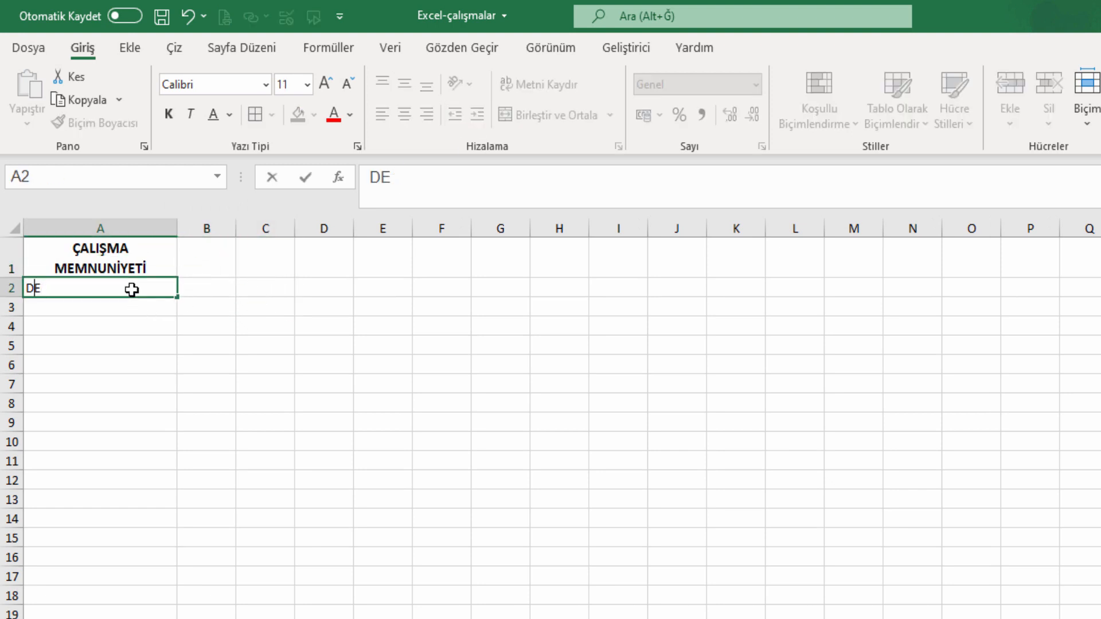
key(BackSpace)
key(BackSpace)
text(De)
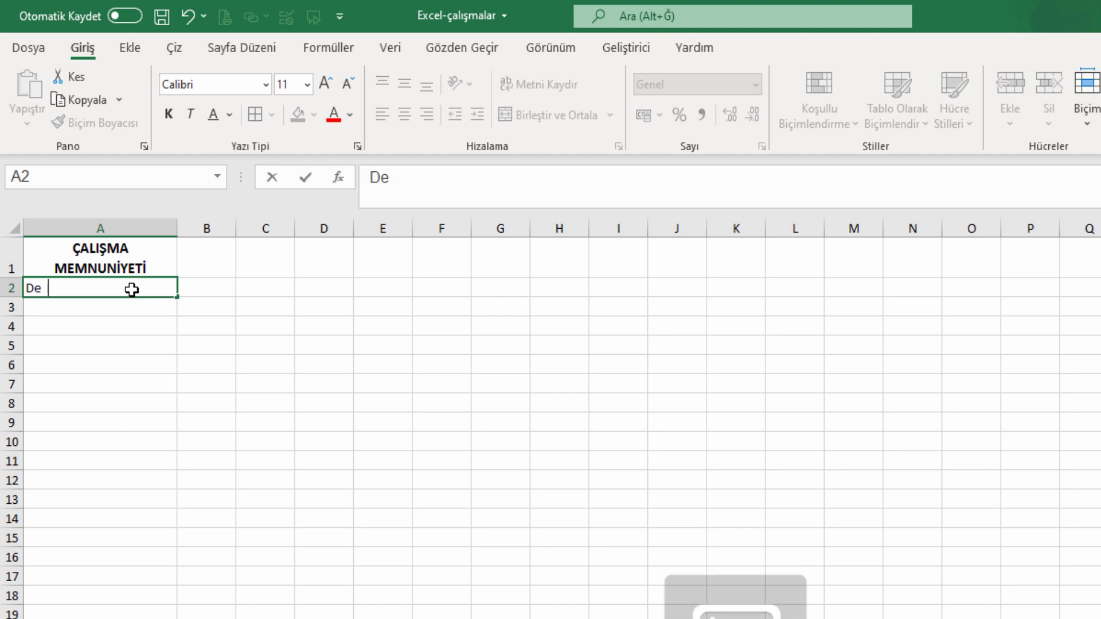
text(ğerli bil)
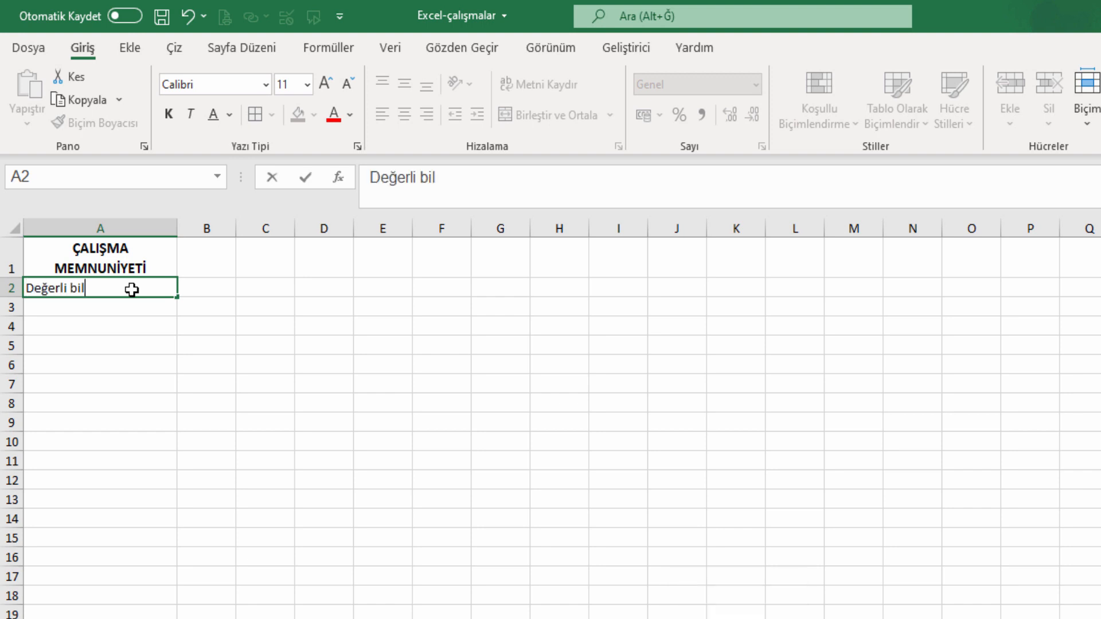
text(giler ö)
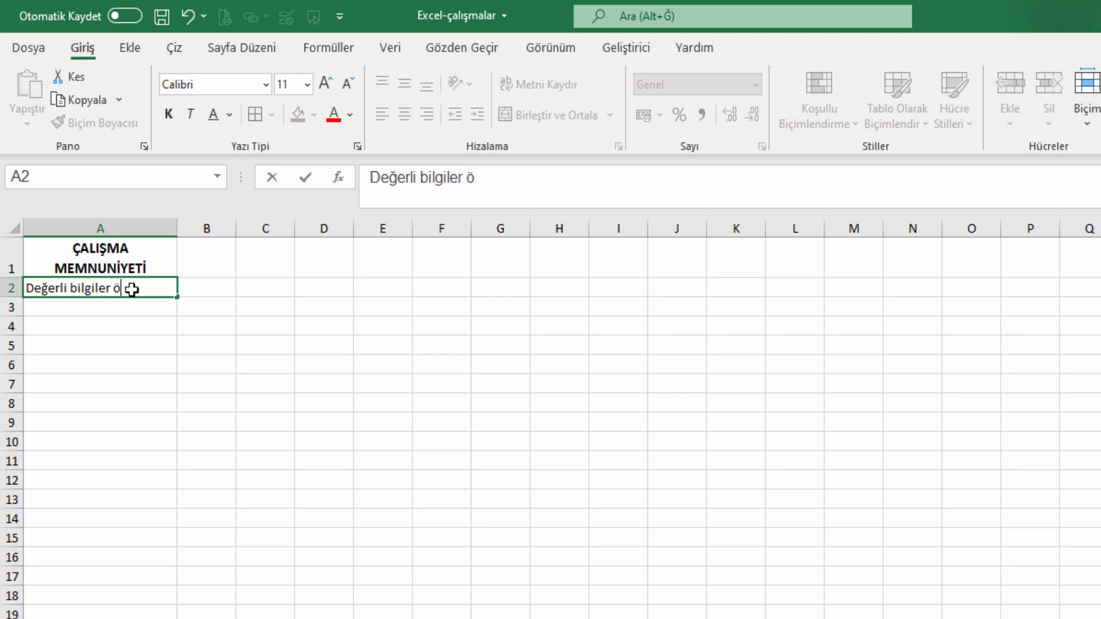
text(ğreniyor musu)
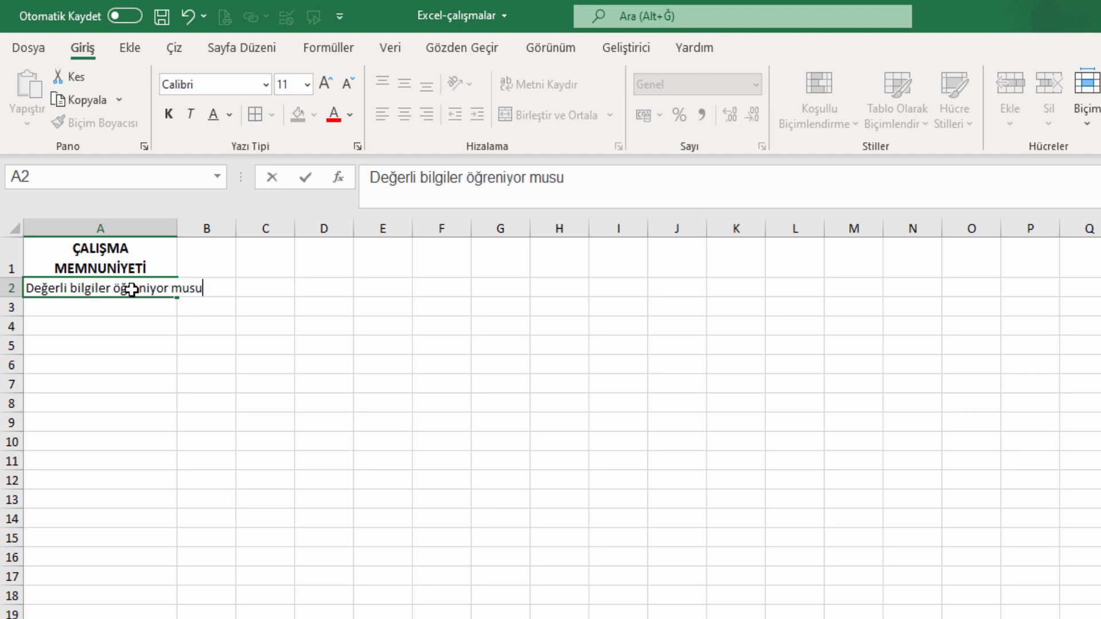
text(nuz?)
key(Return)
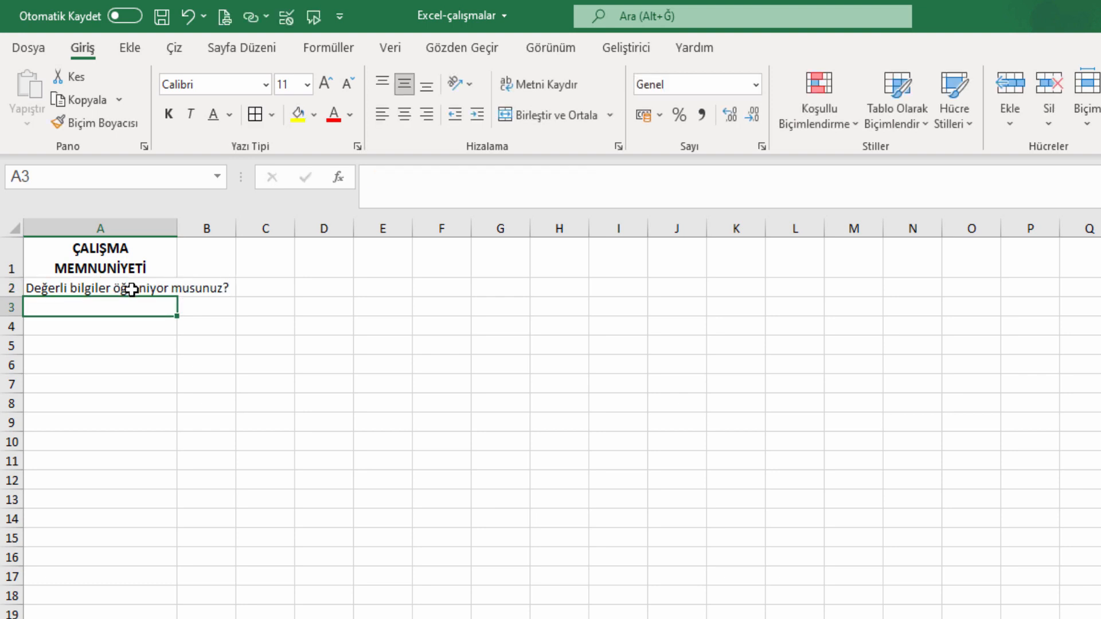
text(paylaşı)
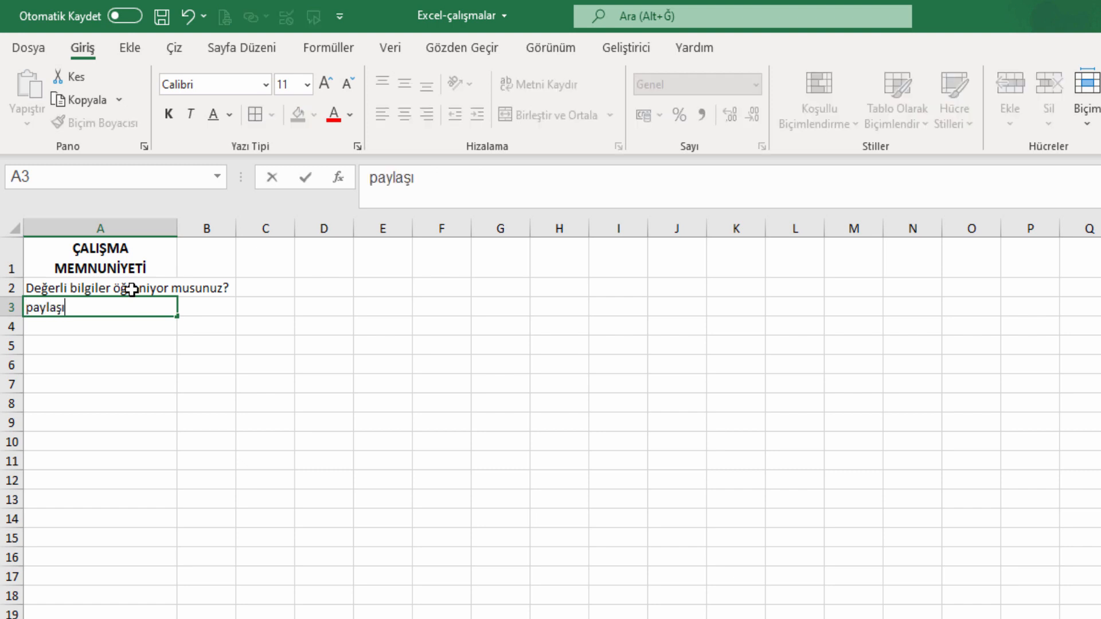
text(mlar be)
key(BackSpace)
text(kle)
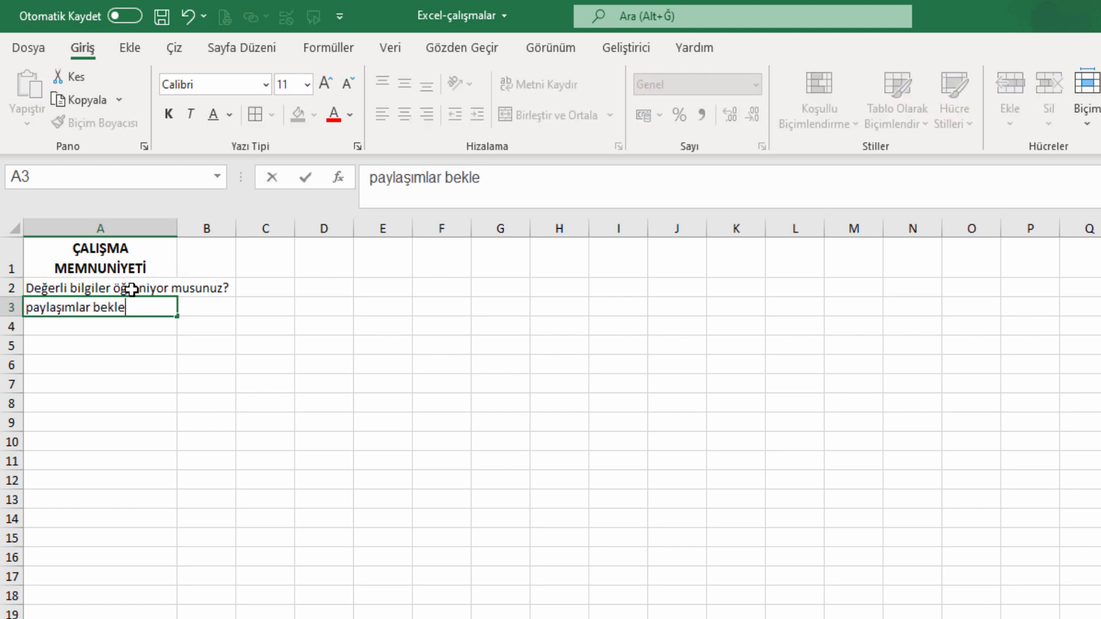
text(ntile)
key(BackSpace)
text(rinizi )
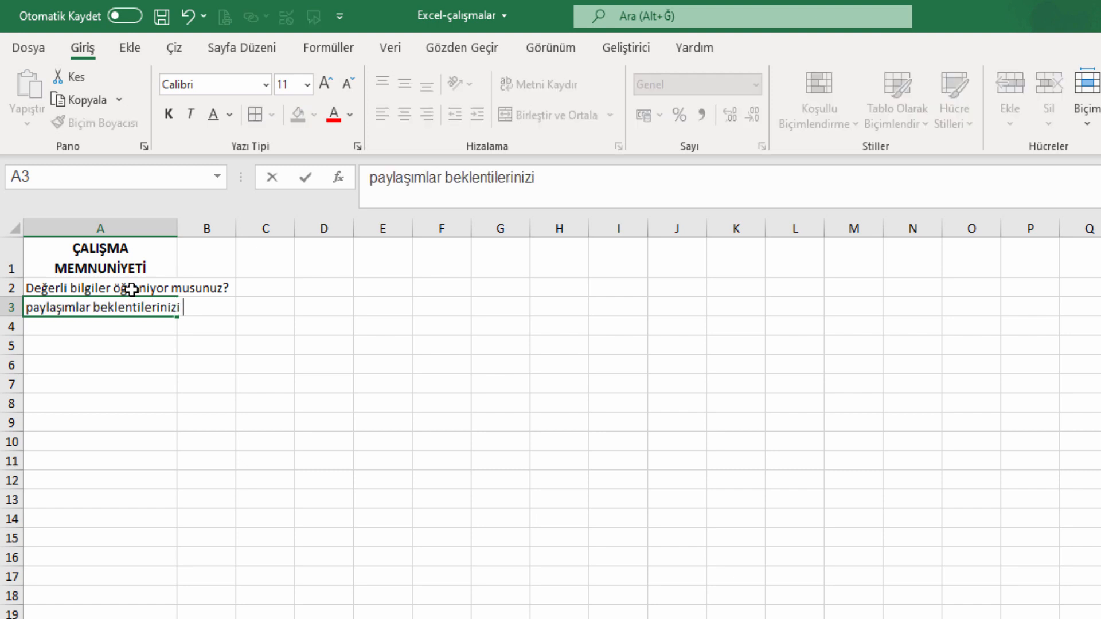
text(karşıl)
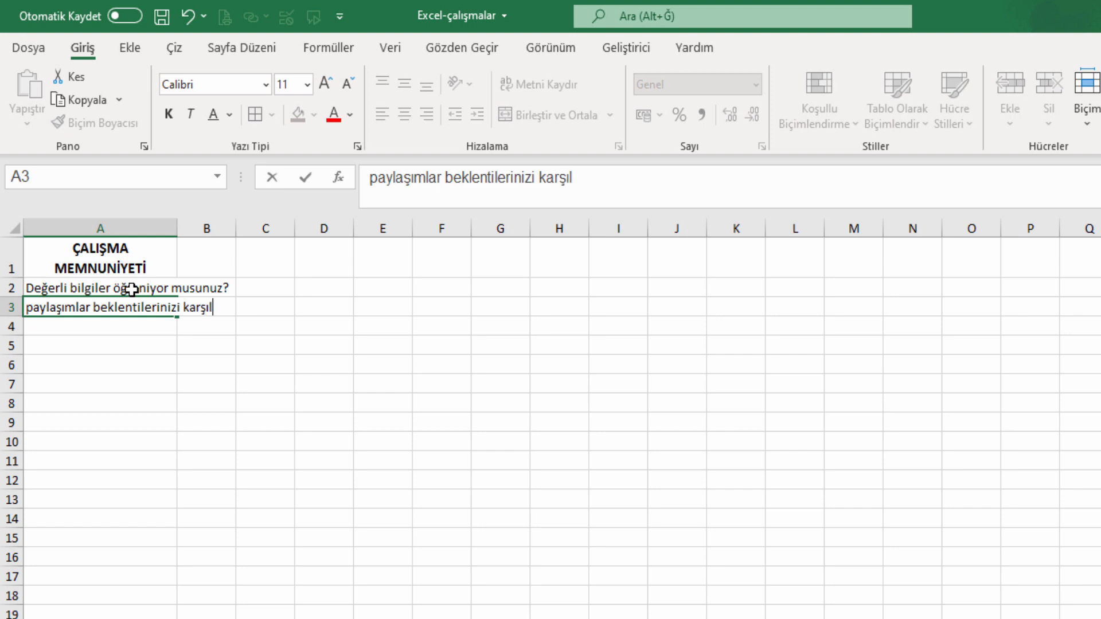
text(ıyor mu)
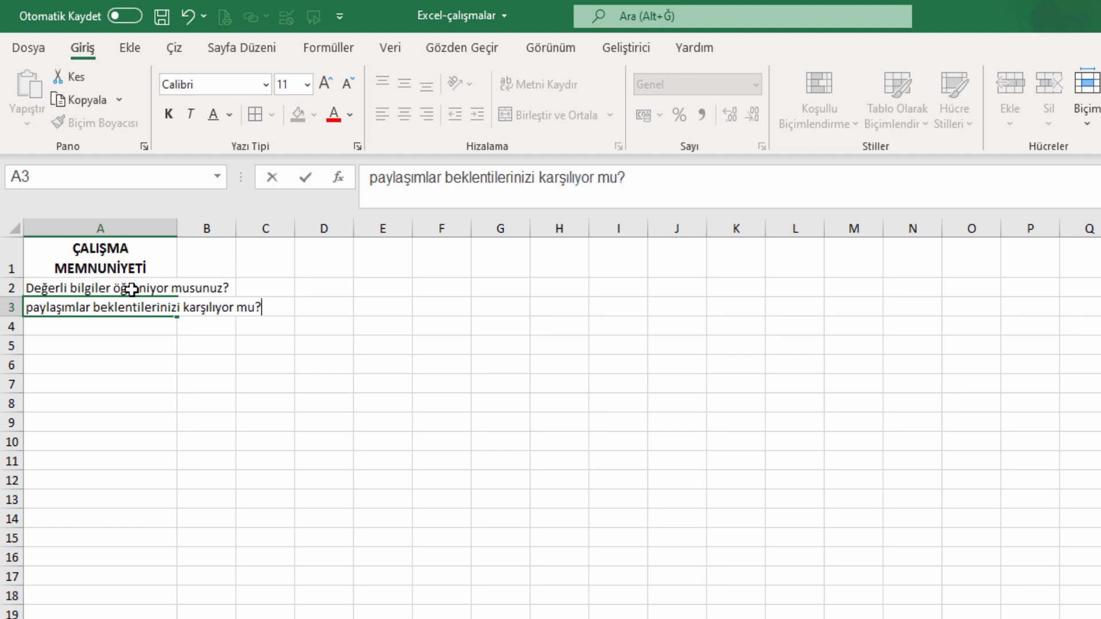
text(?)
key(Return)
Enter the A4–A7 questions, ending with 'Bağlam / çalışma açıklamaları anlaşılır mı?'.
text(Öğr)
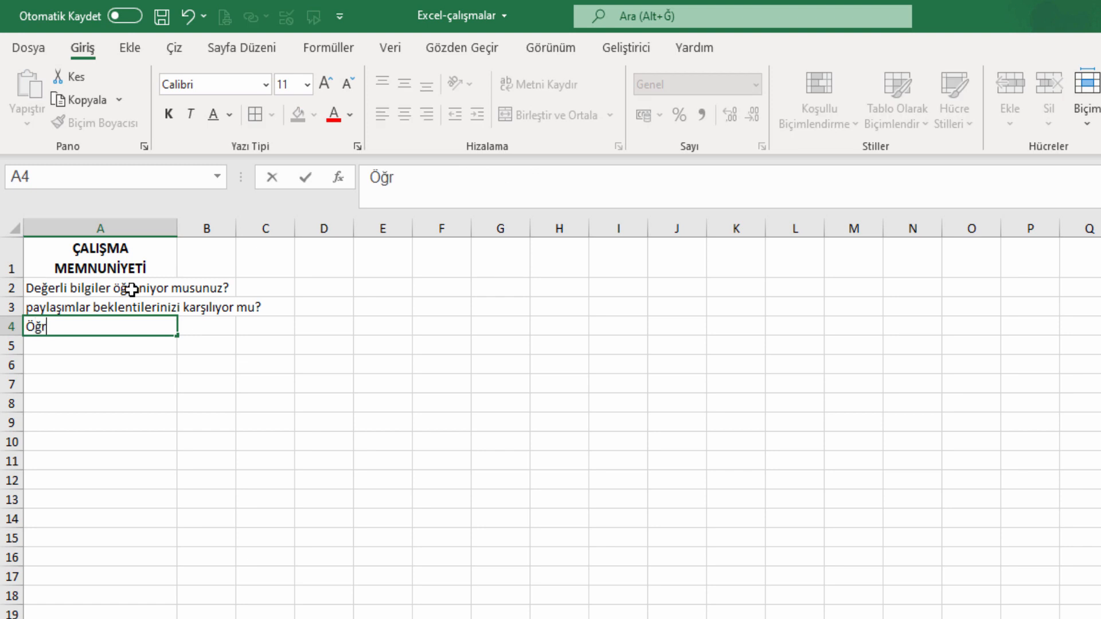
text(endi kleriniz)
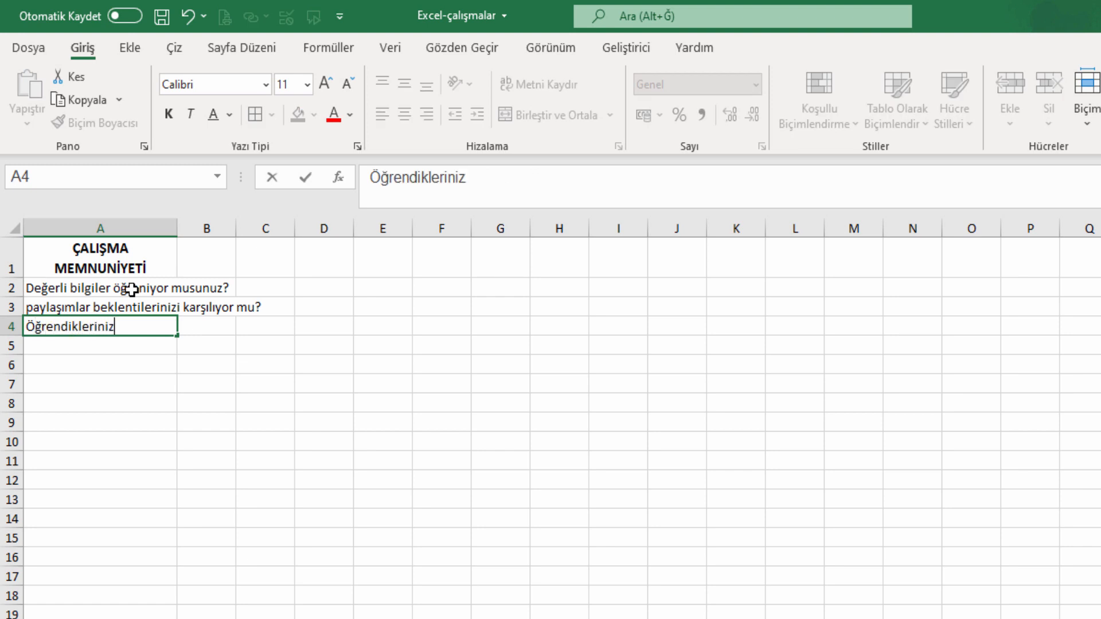
text(i uygula)
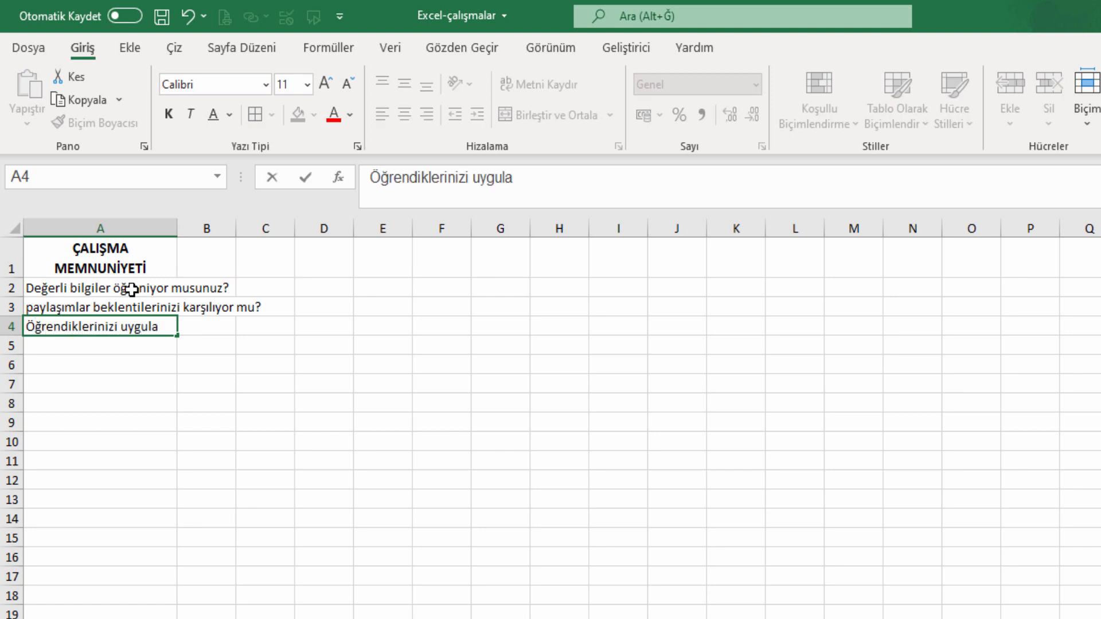
text(yabileceğiniz)
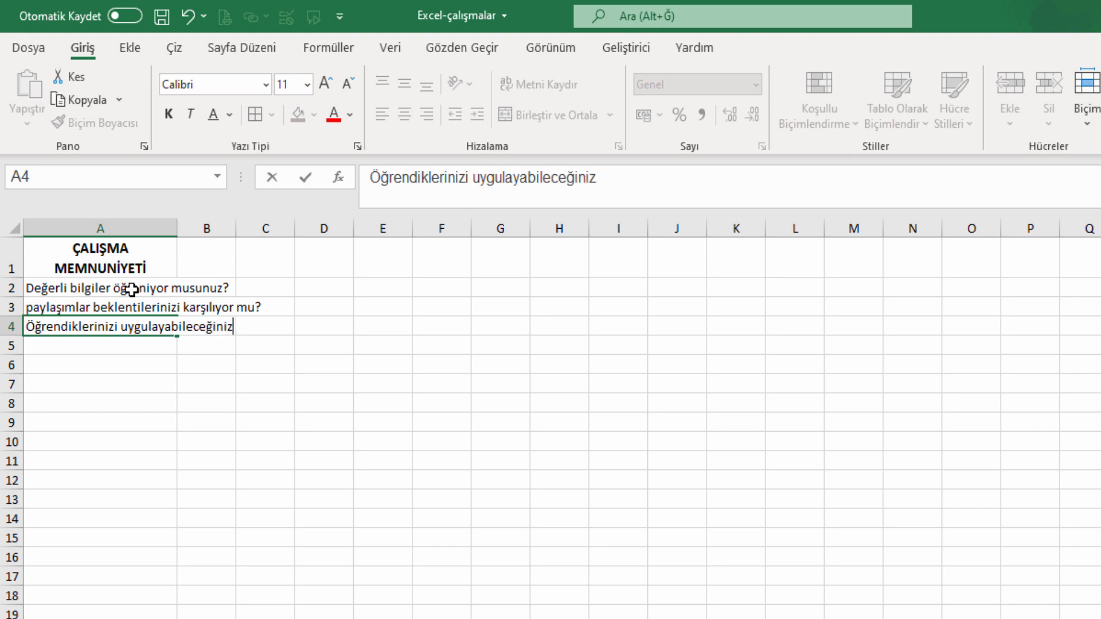
text( alan var m)
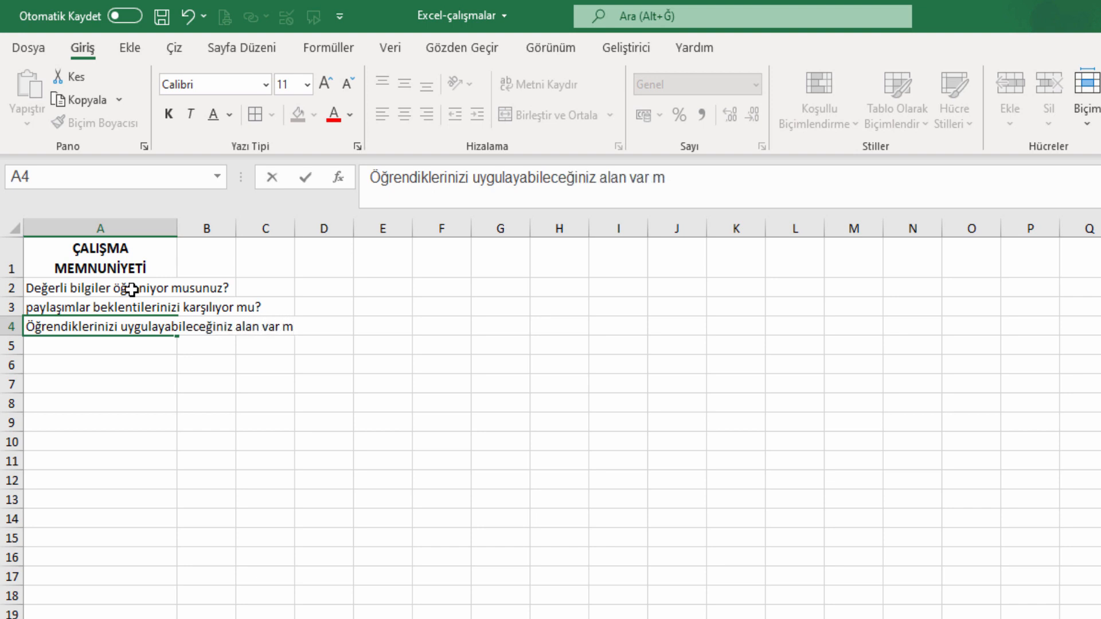
text(ı?)
key(Return)
text(Arka p)
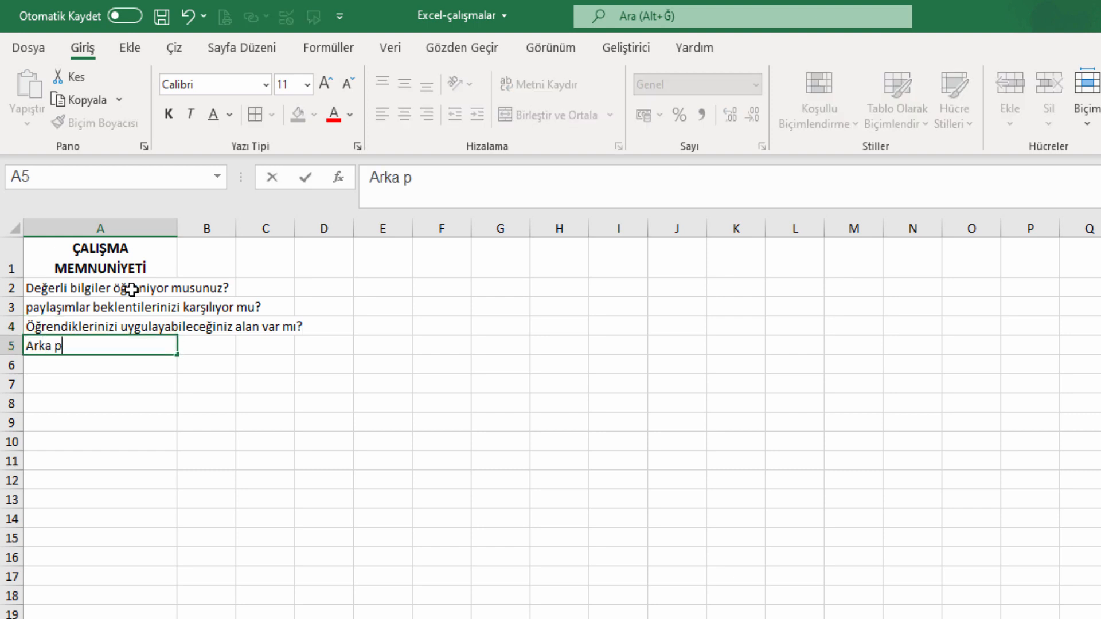
text(lan müzikleri)
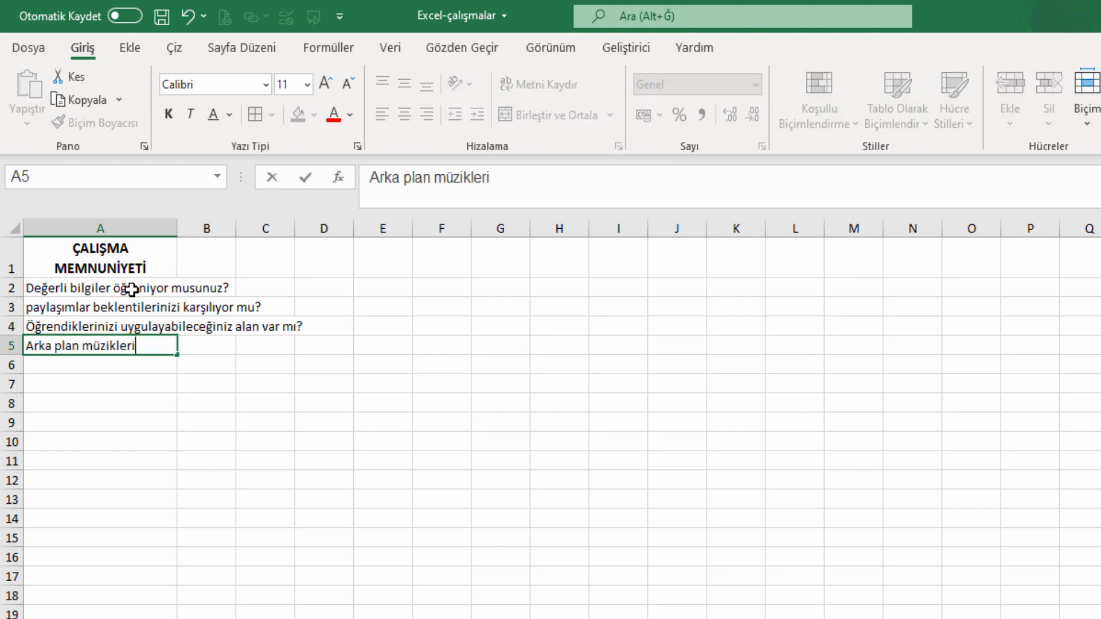
text(??)
key(Return)
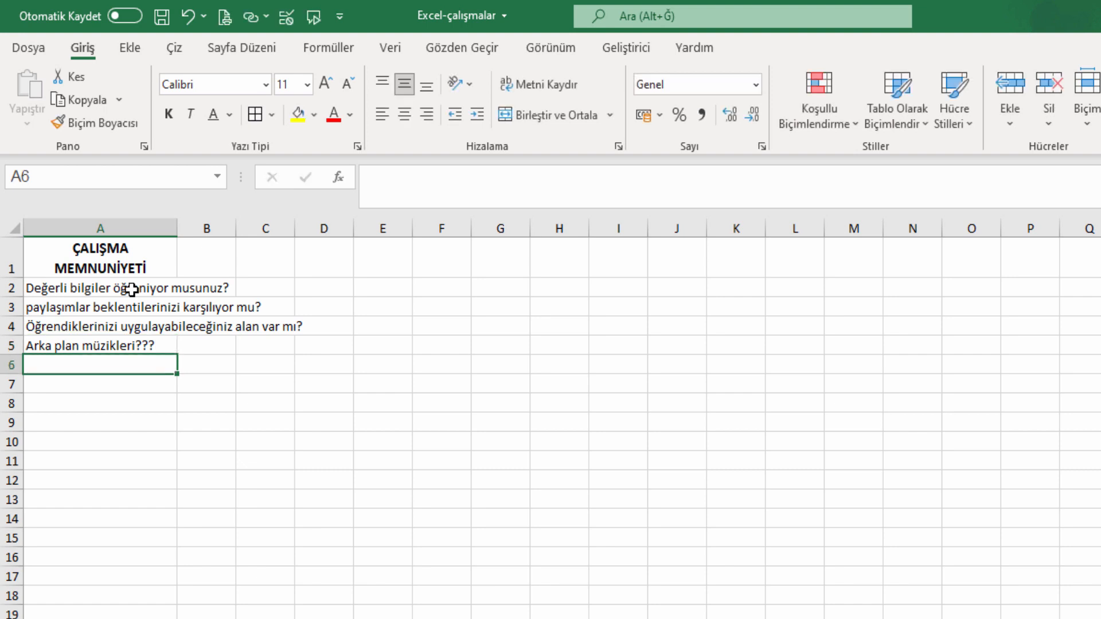
text(Eği)
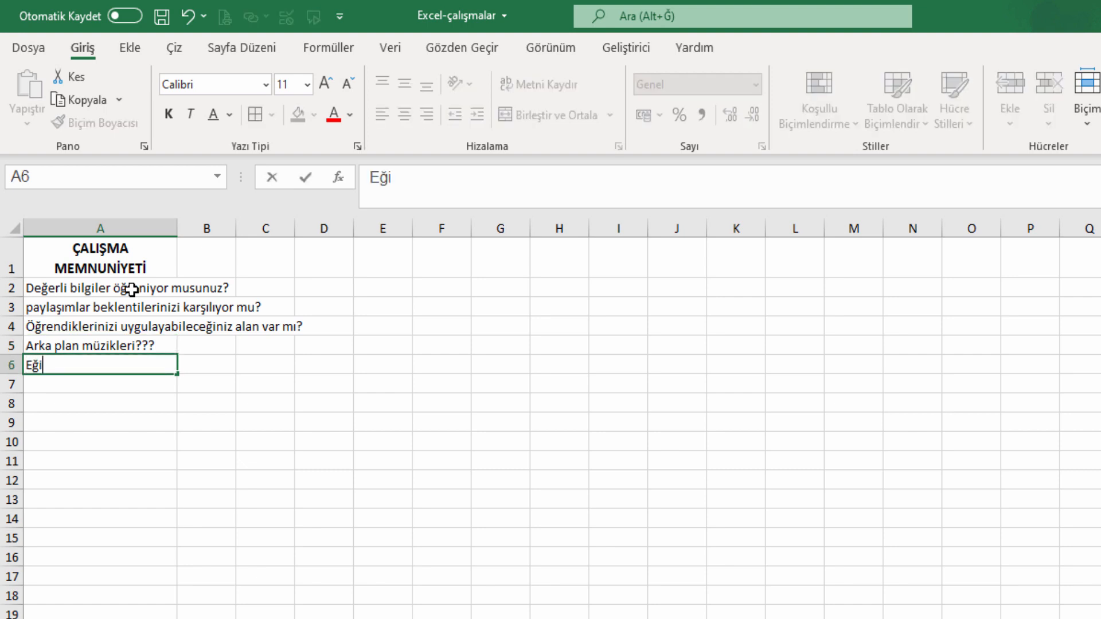
text(tmenin ç)
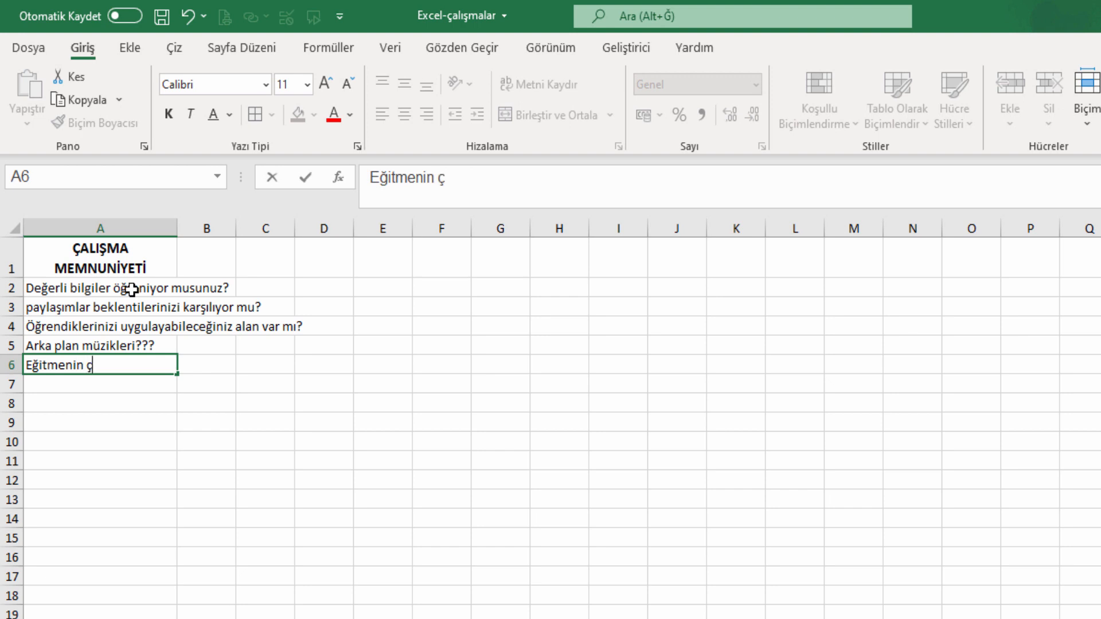
text(alışmaları sizi)
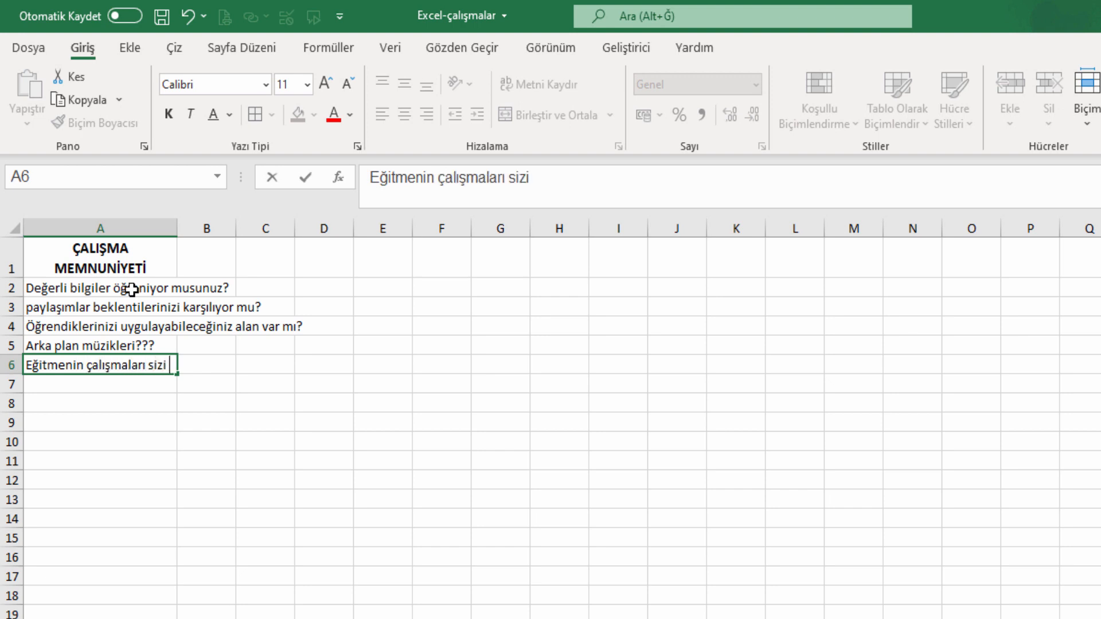
text( teşvik ediyor mu?)
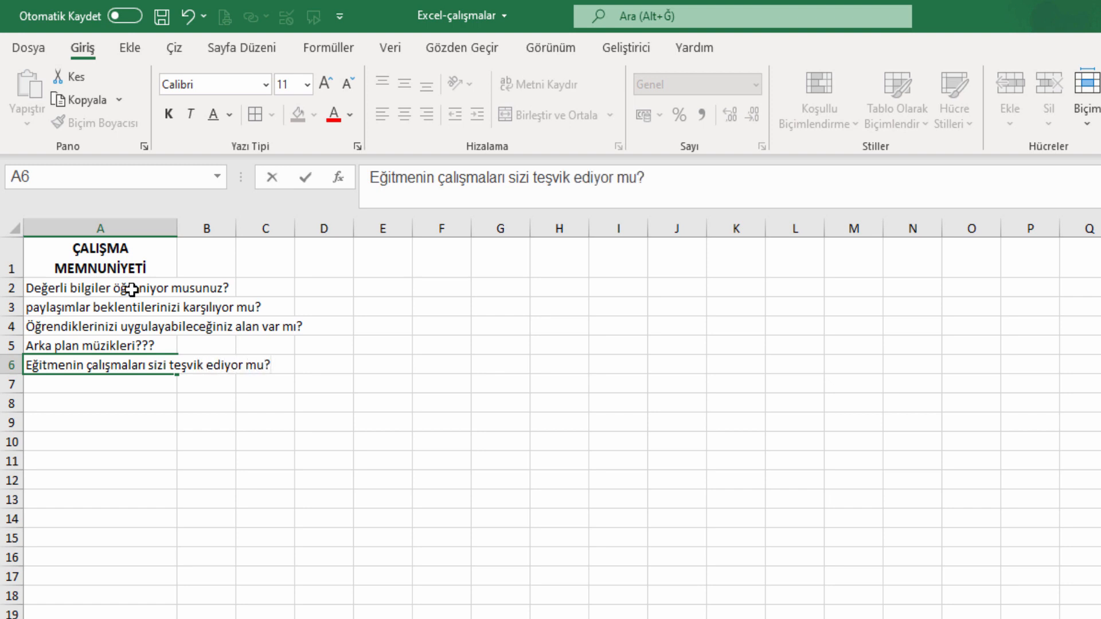
key(Return)
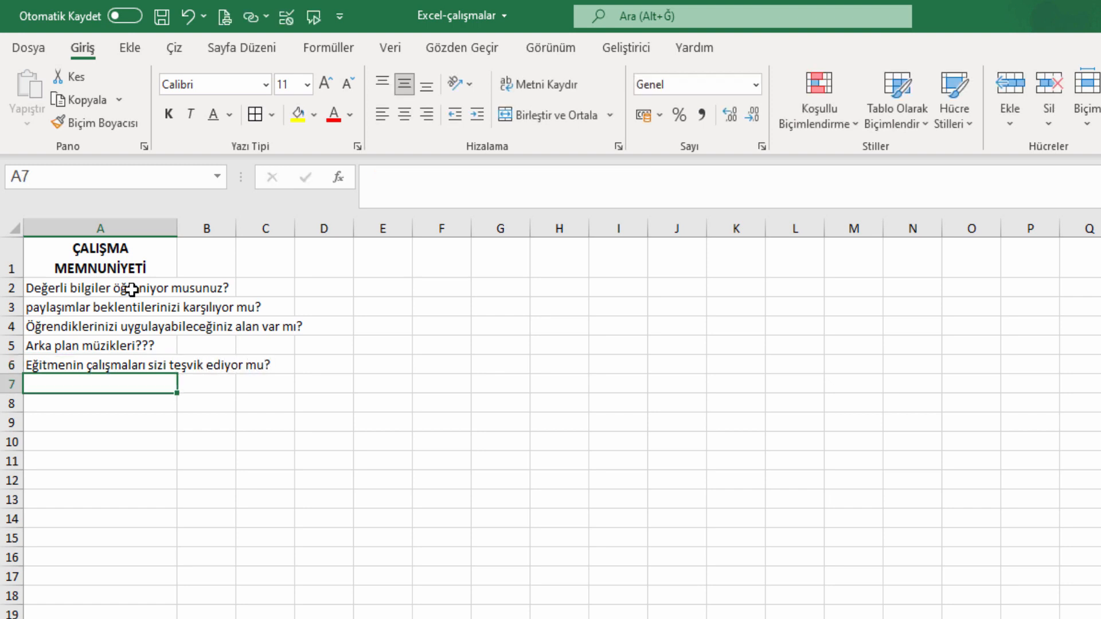
text(Bağlan)
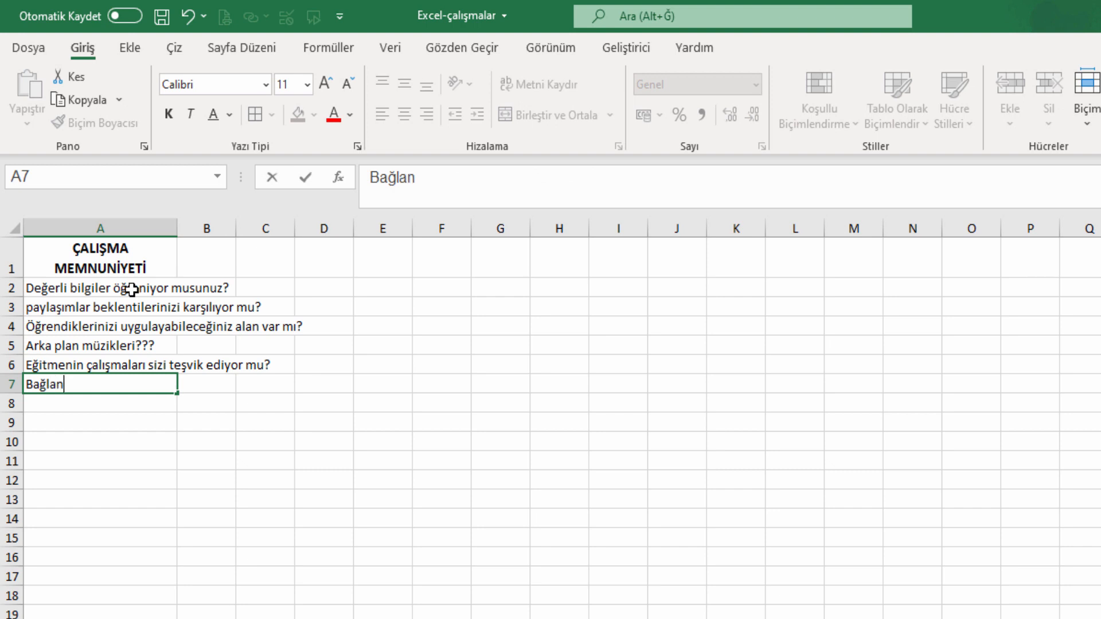
text( /)
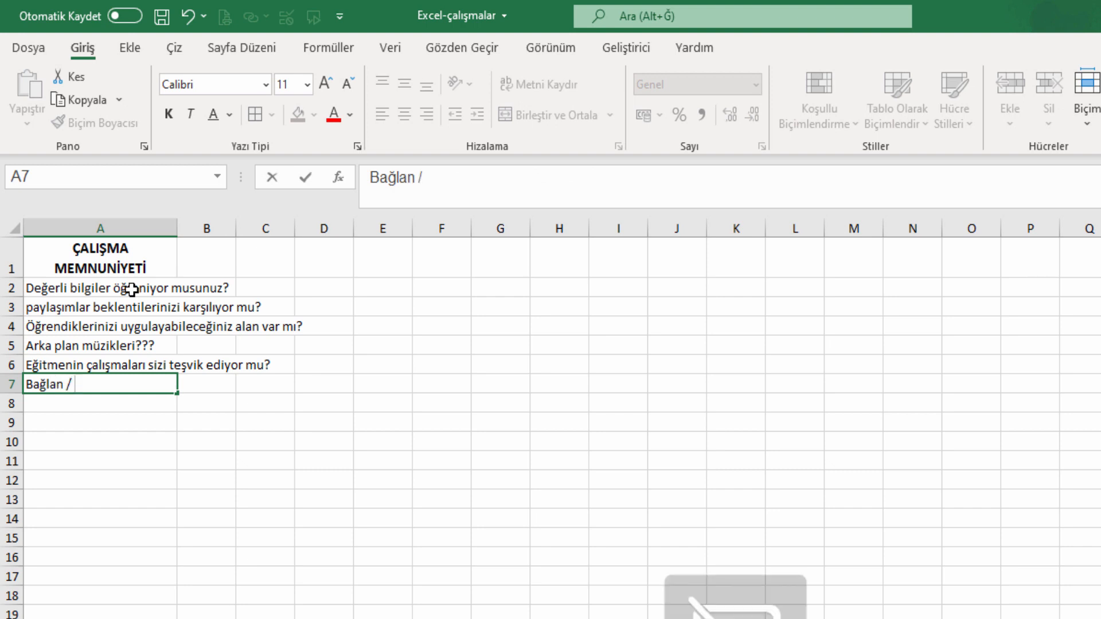
key(BackSpace)
text(m / çalışm)
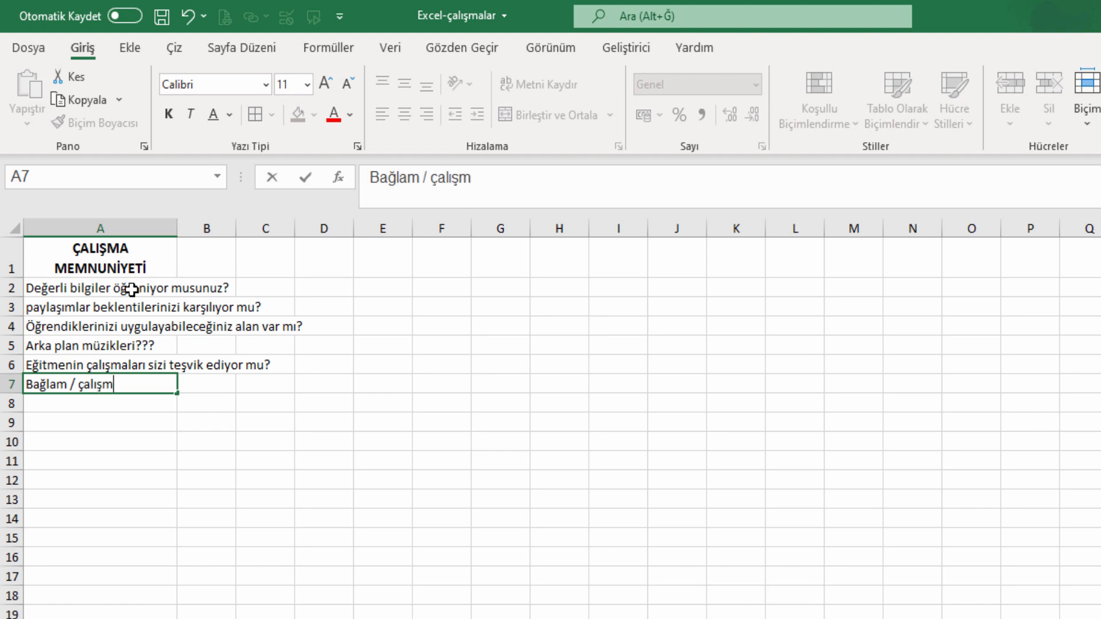
text(a açıklamas)
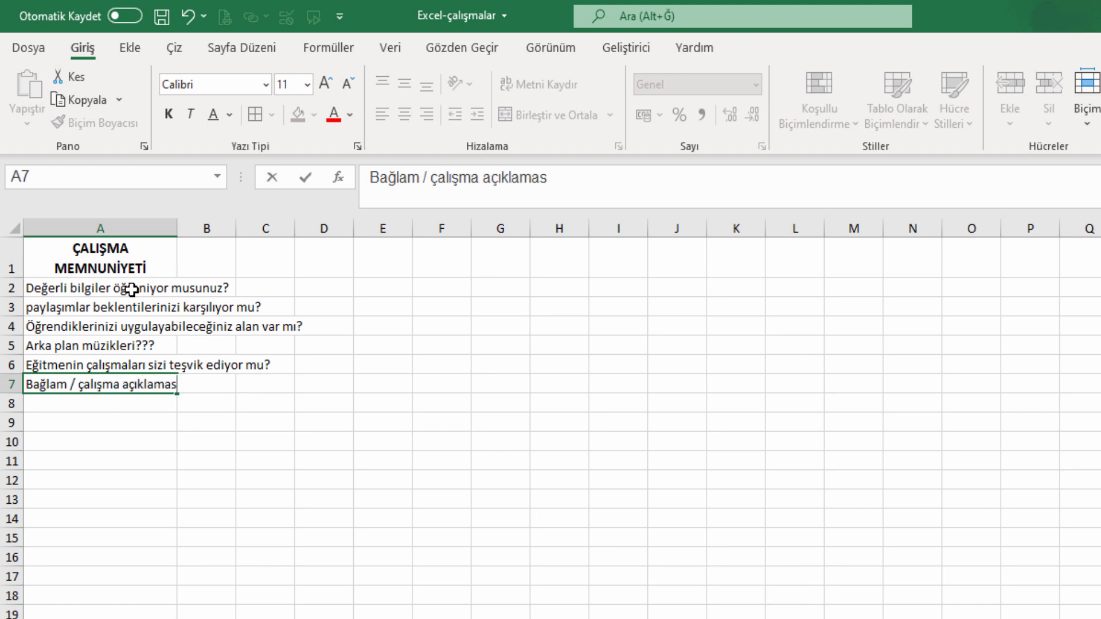
text(ı)
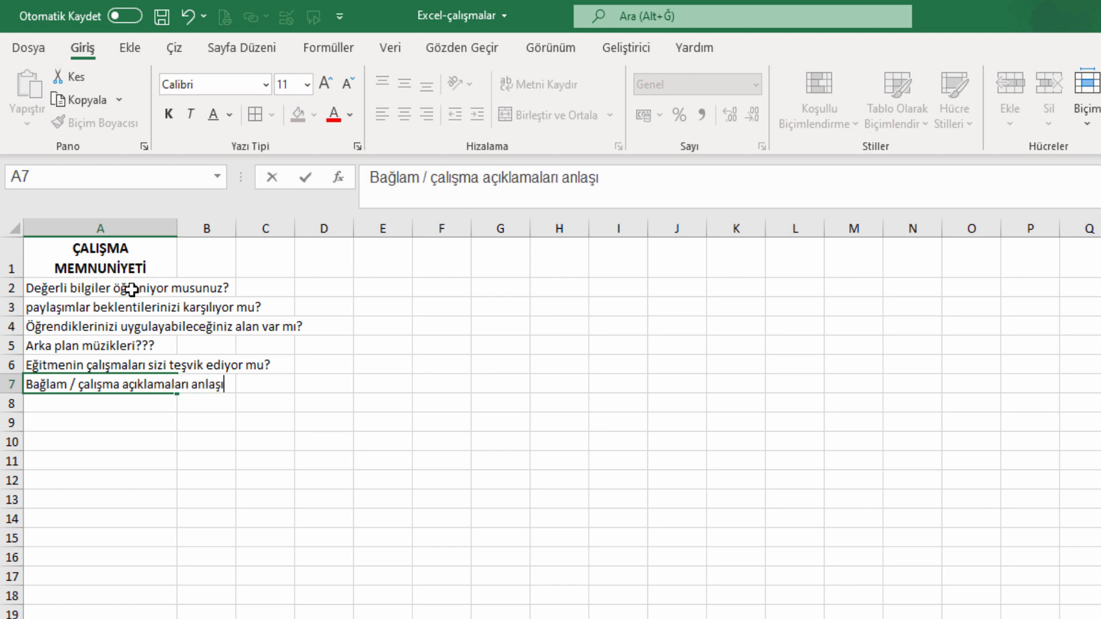
text(ları anlaşılır mı?)
key(Return)
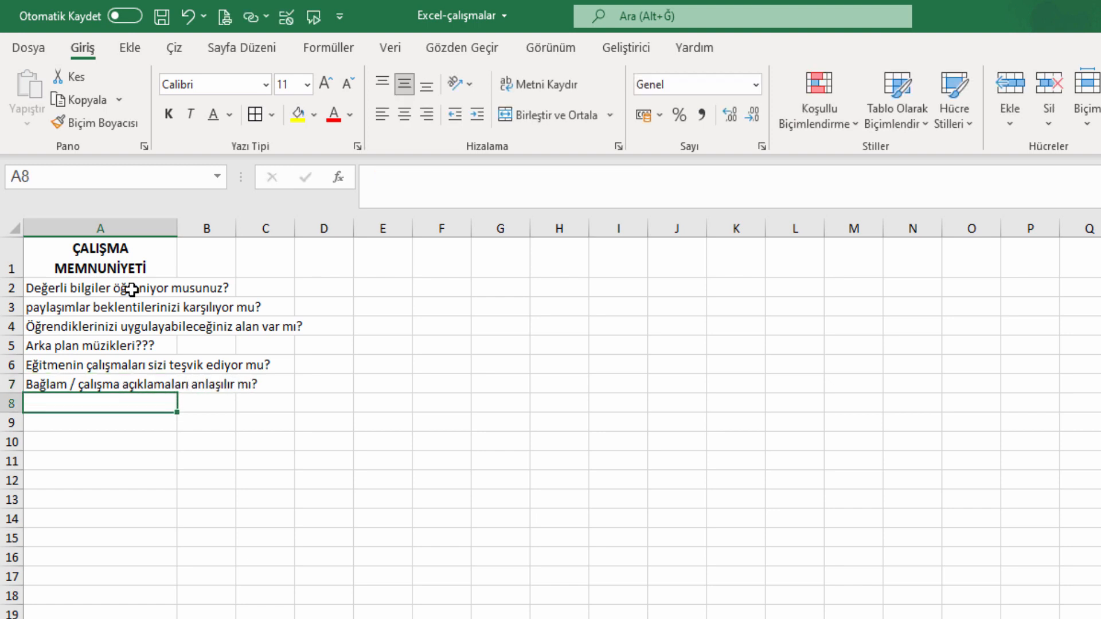
Autofit column A to the longest question and make rows 2–7 taller.
double_click(177, 228)
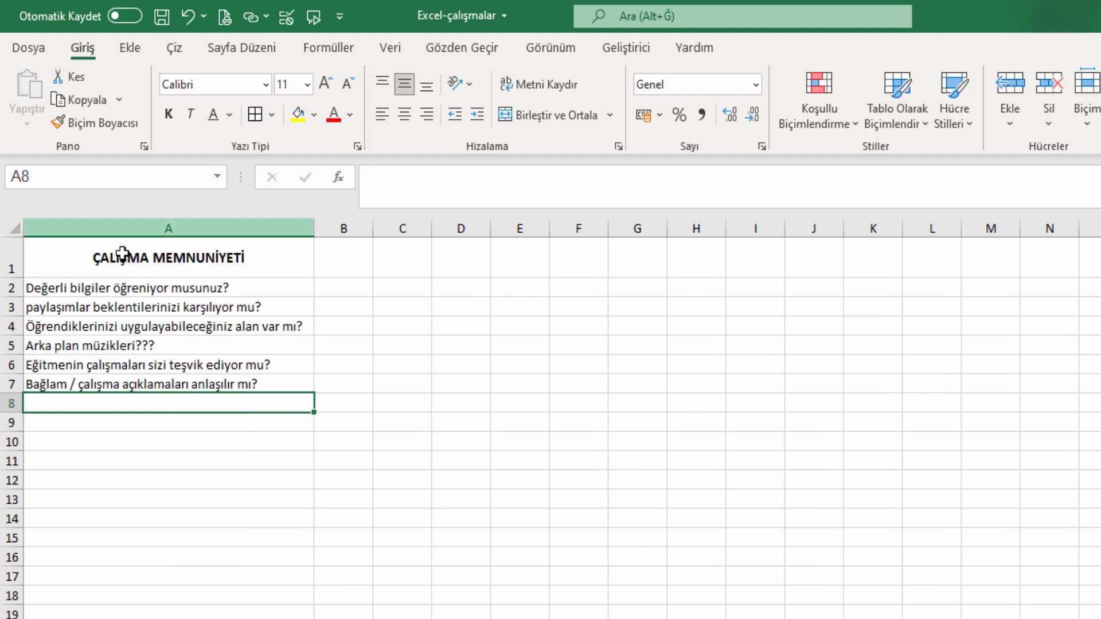
drag(11, 289, 12, 385)
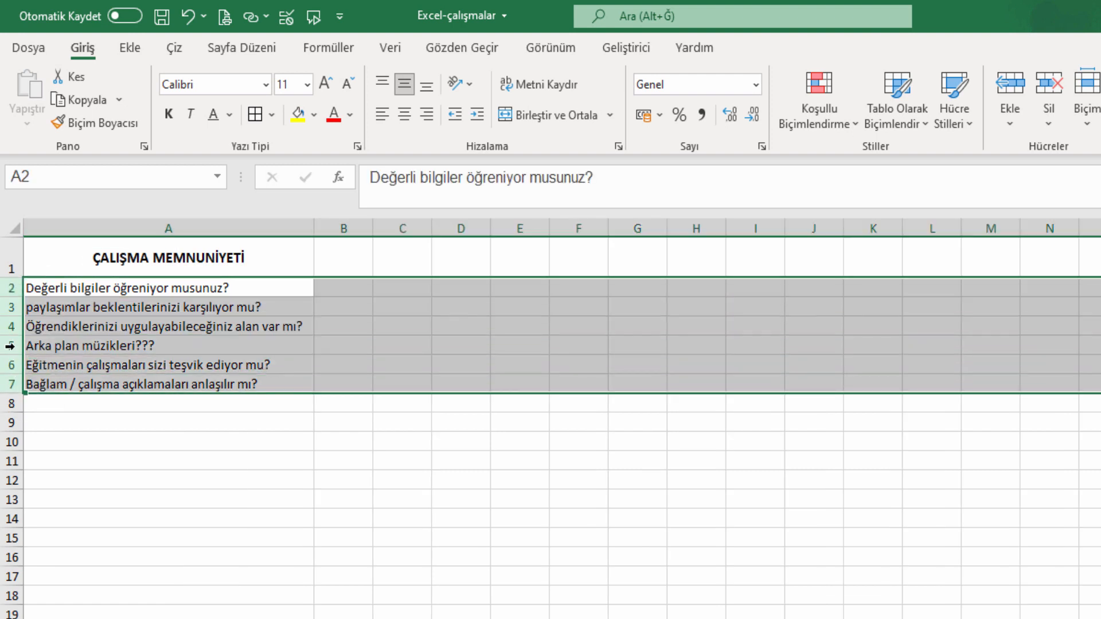
drag(15, 336, 12, 347)
click(271, 372)
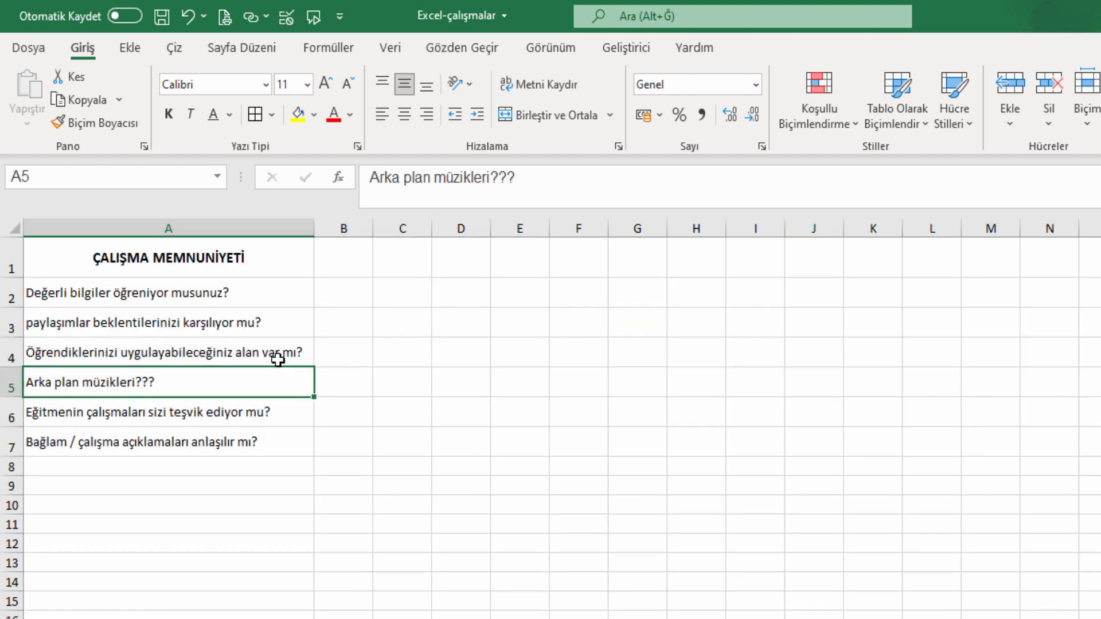
click(279, 265)
Enter the rating headers BERBAT, KÖTÜ, EH İŞTE, GÜZEL and ÇOK İYİ in B1:F1.
click(346, 264)
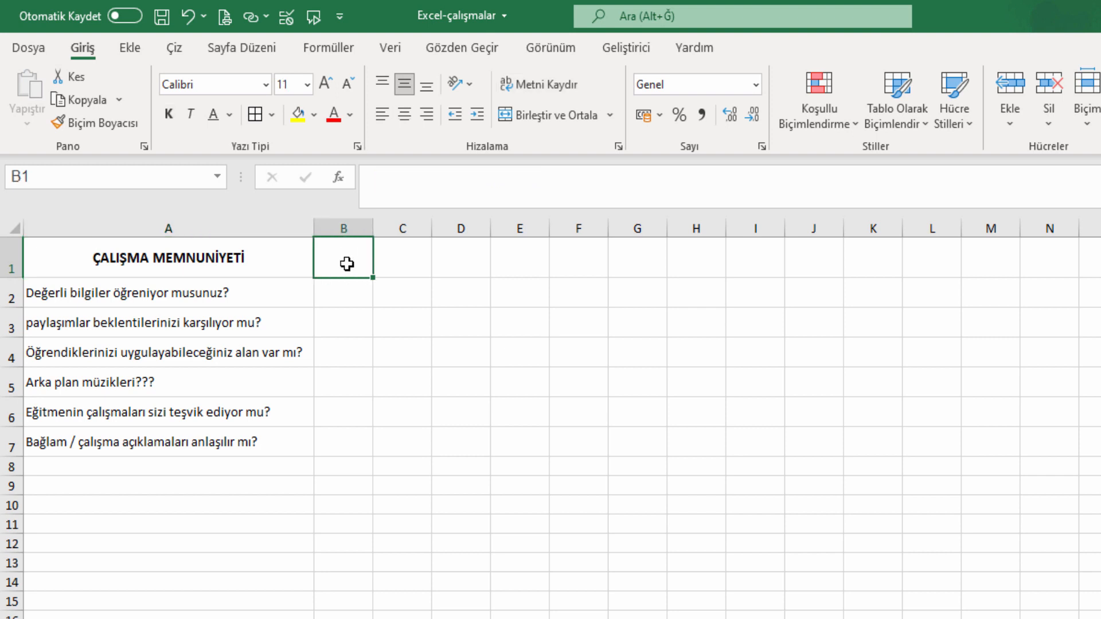
text(BERBAT)
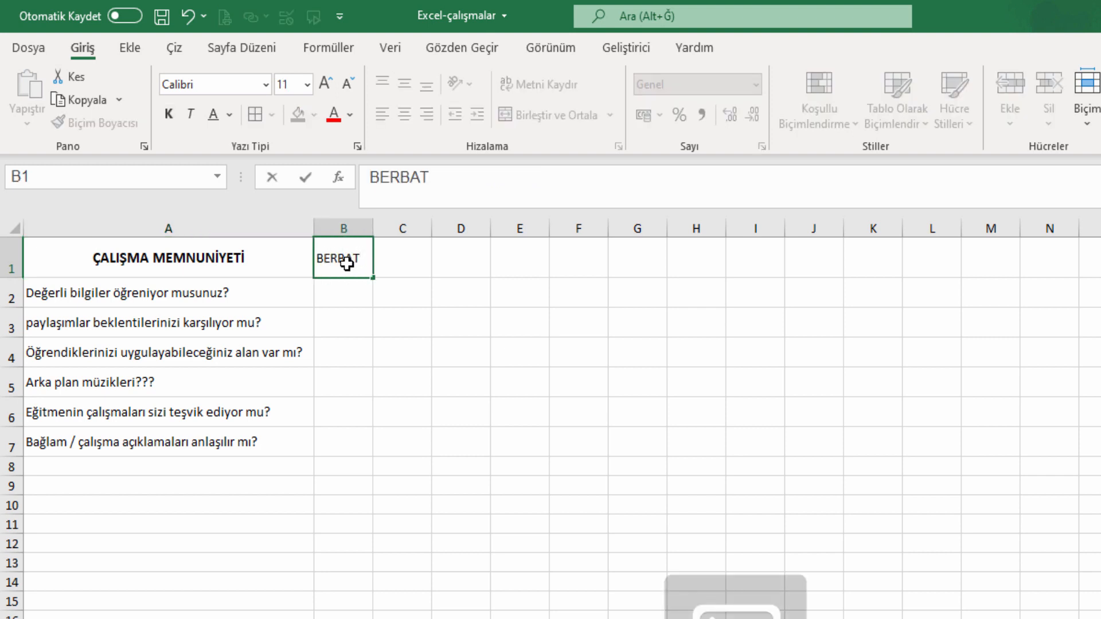
key(Tab)
text(KÖTÜ)
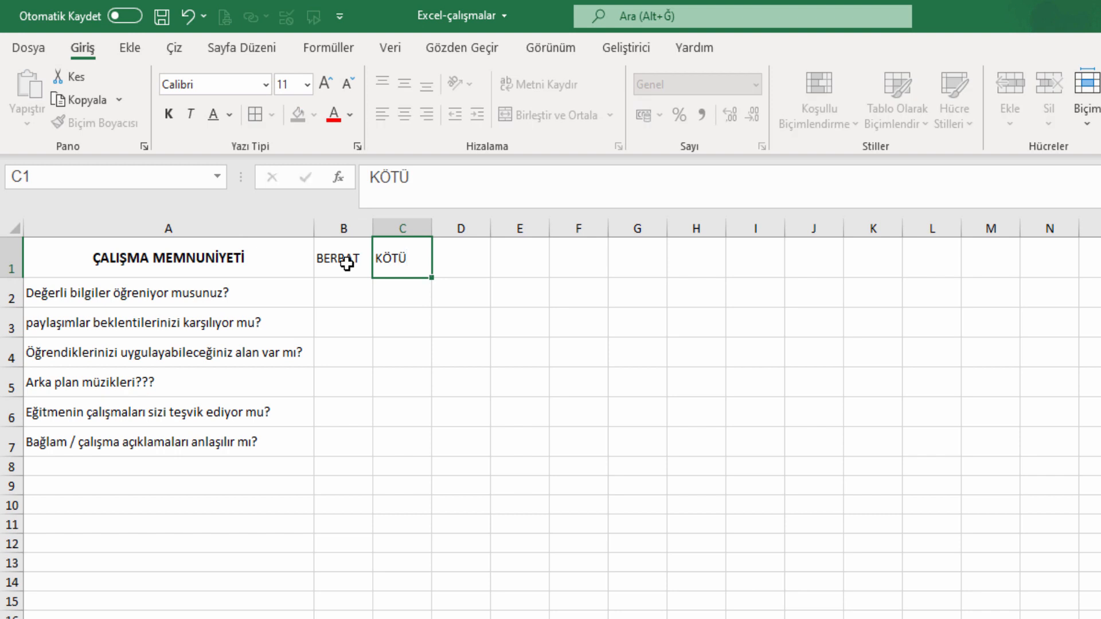
key(Tab)
text(EH İŞTE)
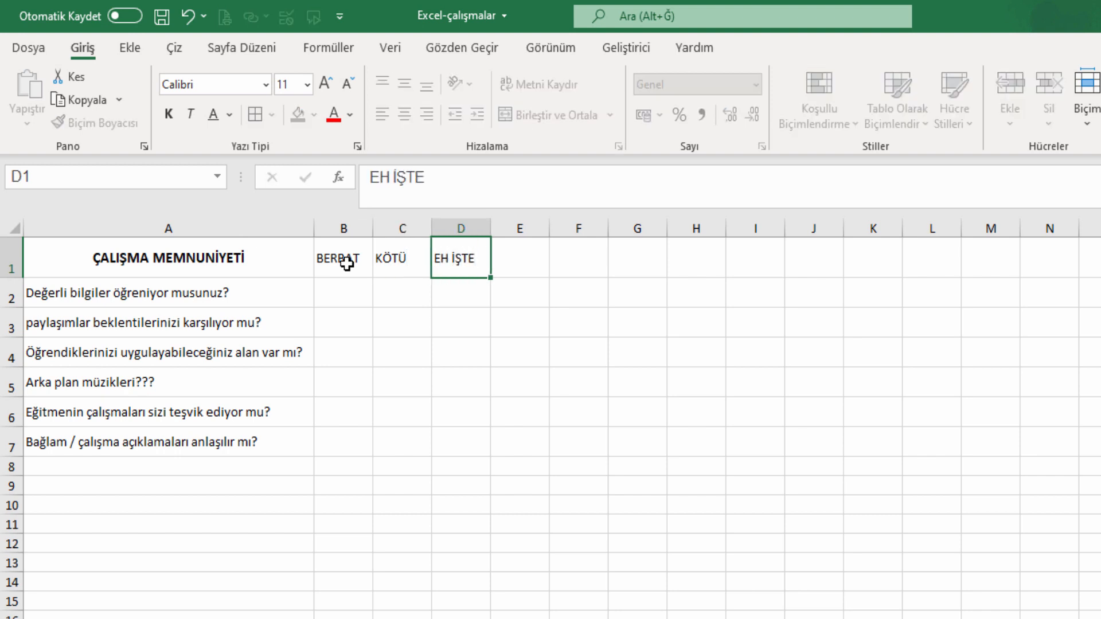
key(Tab)
text(GÜZEL)
key(Tab)
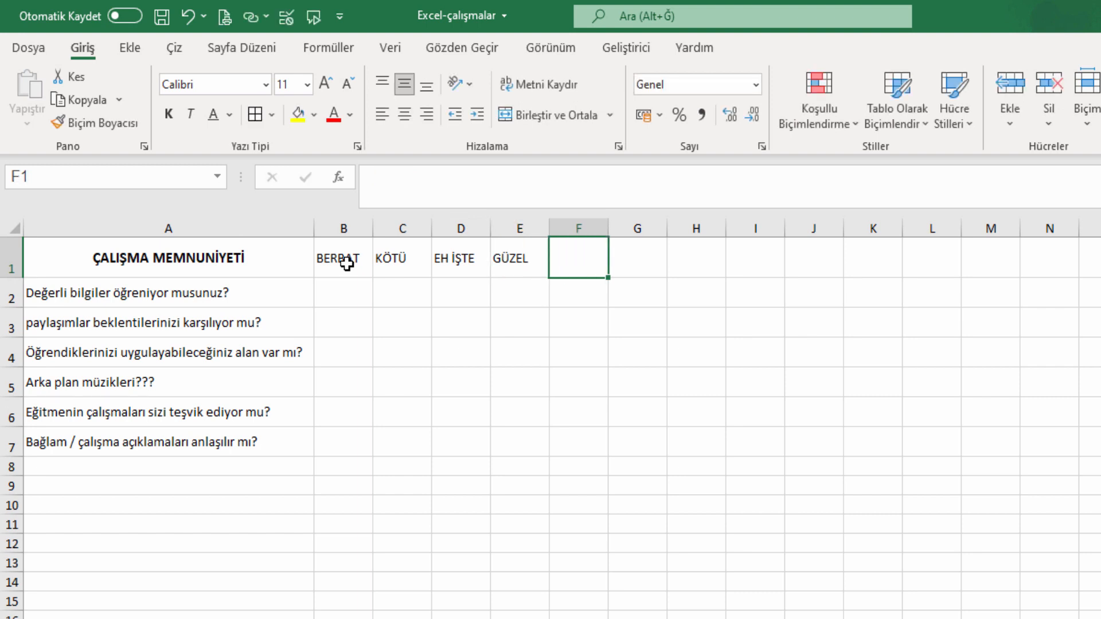
text(ÇOK İYİ)
key(Return)
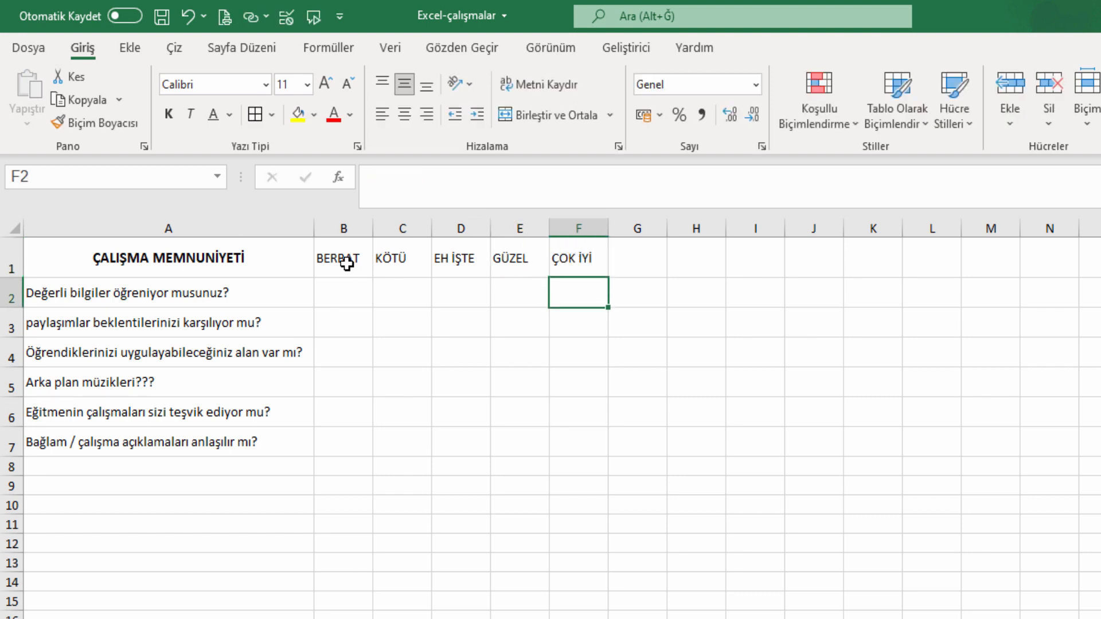
Make the rating headers bold and centred in a taller row 1, and begin 'ANKETE KATILAN' in G1.
mouse_move(347, 264)
mouse_down()
mouse_move(558, 258)
mouse_move(345, 259)
mouse_up()
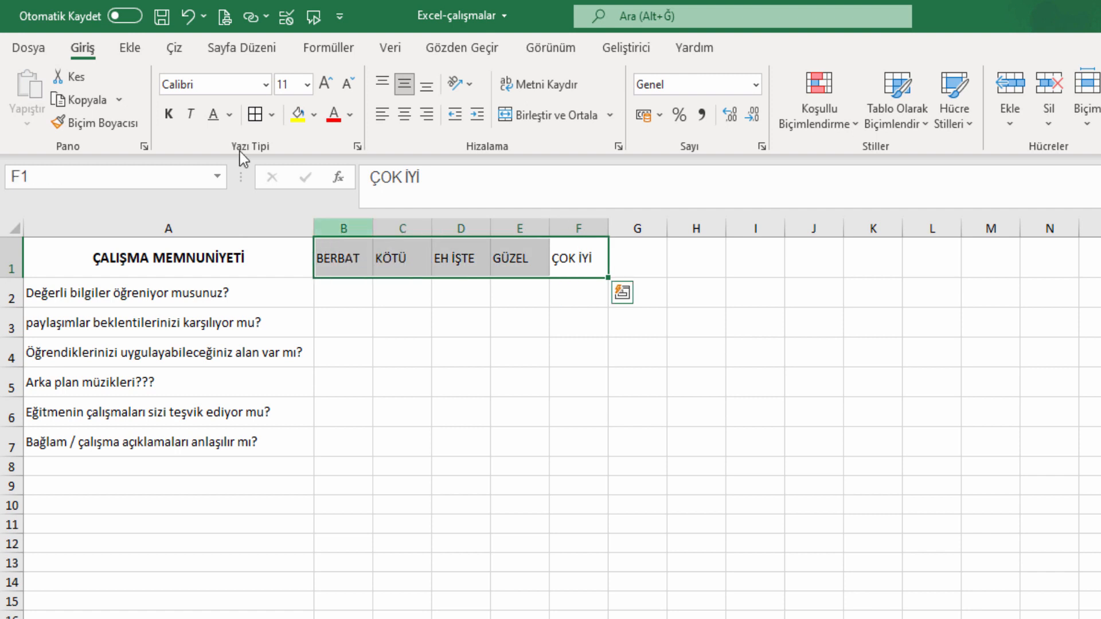
click(168, 117)
click(504, 300)
drag(10, 261, 10, 275)
drag(596, 229, 353, 232)
click(405, 115)
click(584, 316)
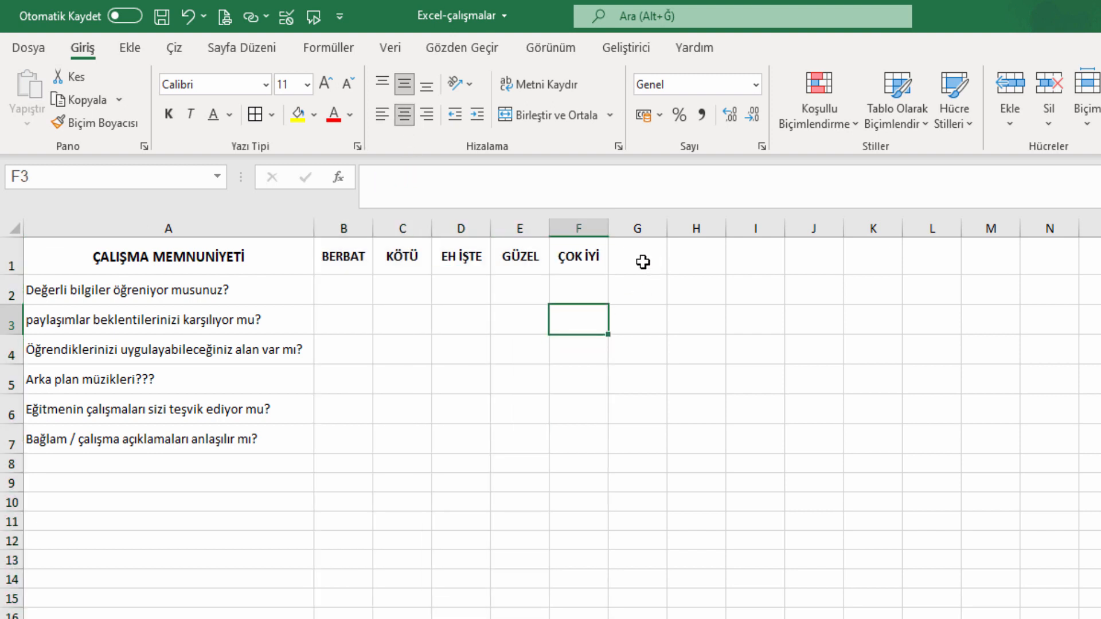
click(642, 259)
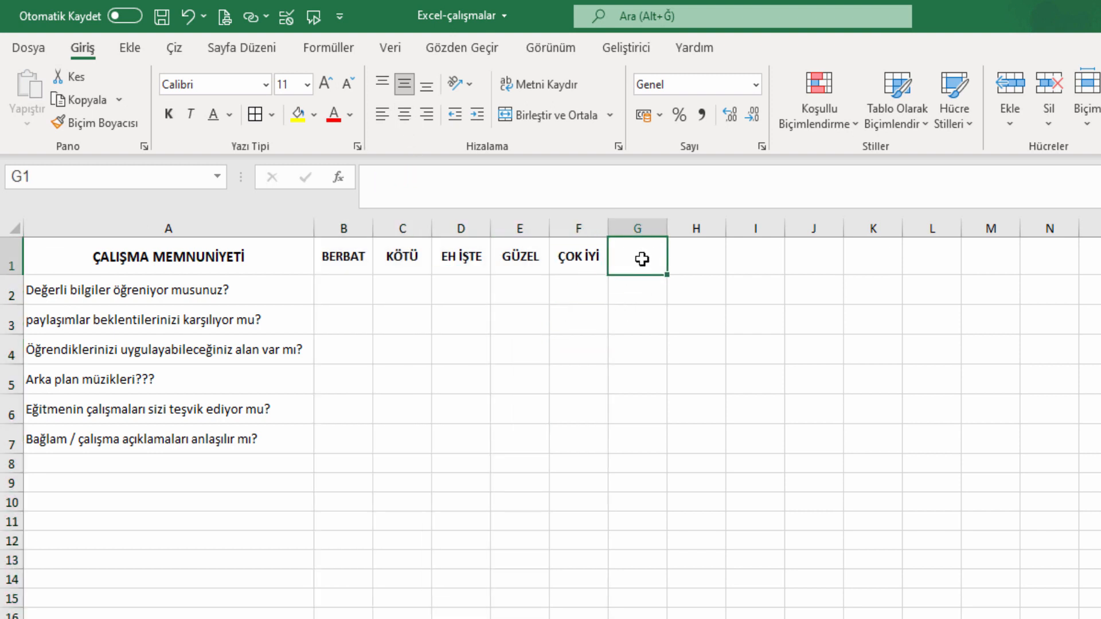
text(ANKETE)
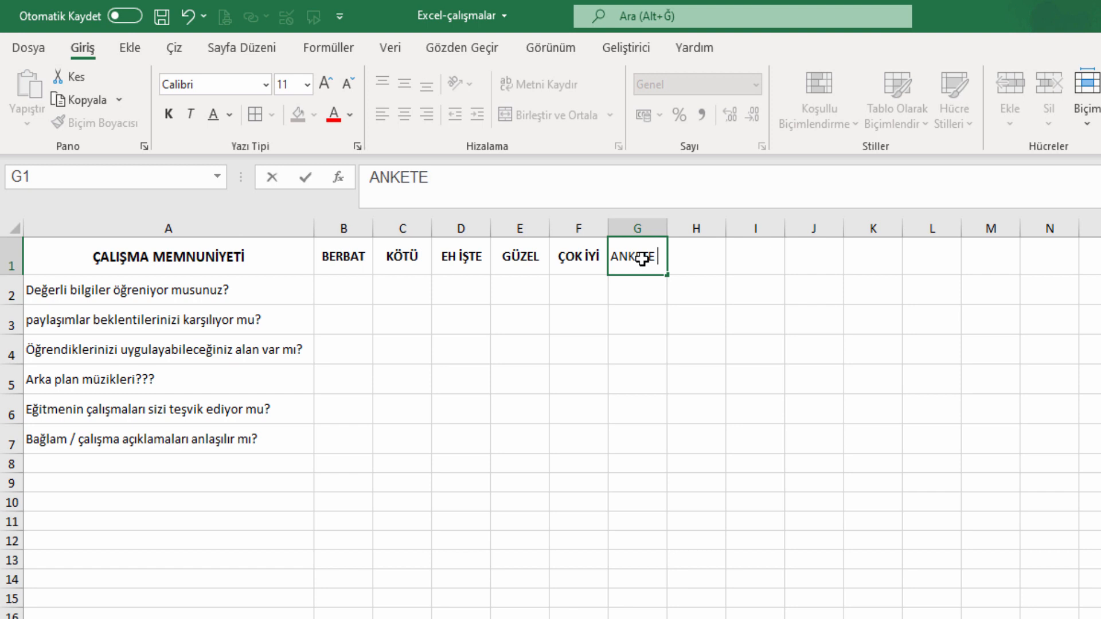
text( KATILAN)
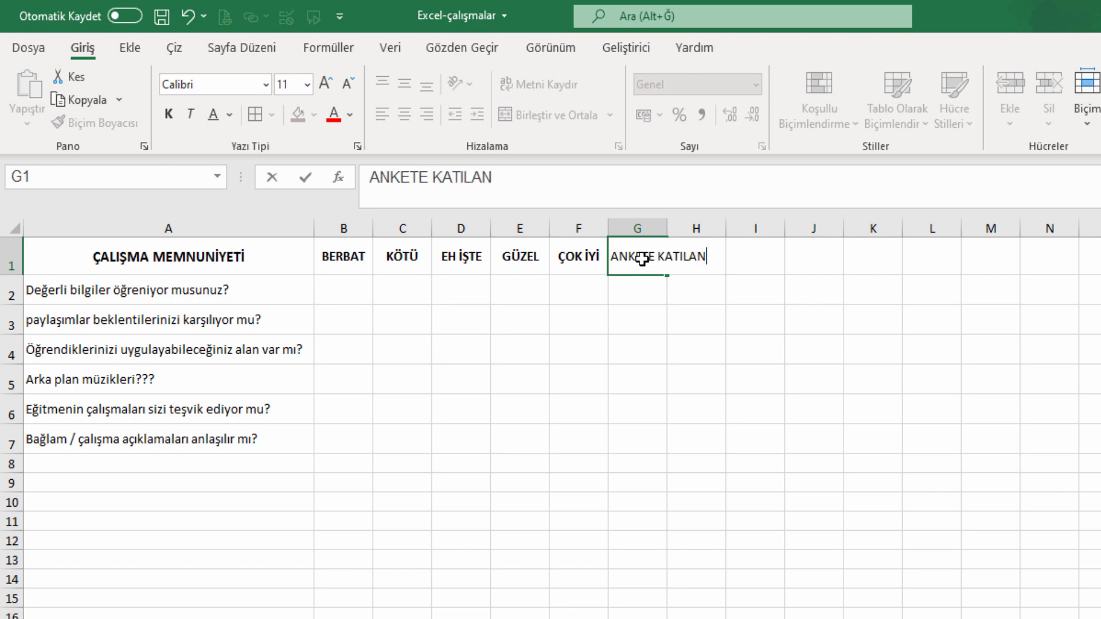
Commit 'ANKETE KATILAN' in G1, make it bold and autofit column G.
key(Return)
click(641, 259)
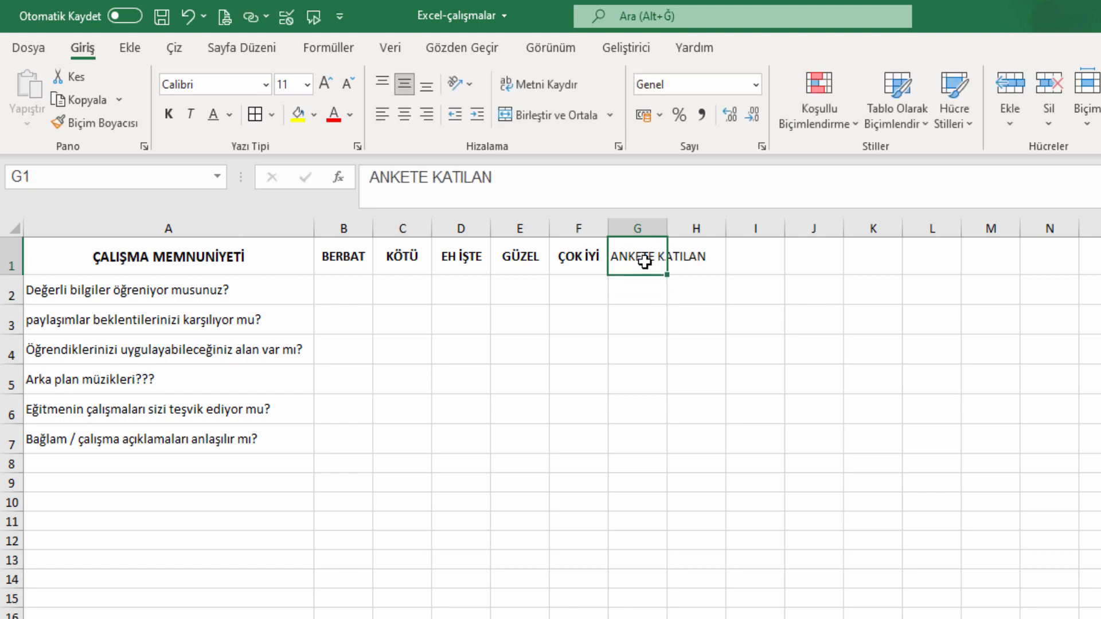
click(172, 117)
double_click(666, 224)
Apply All Borders to the survey table A1:F7.
drag(138, 269, 582, 442)
click(256, 114)
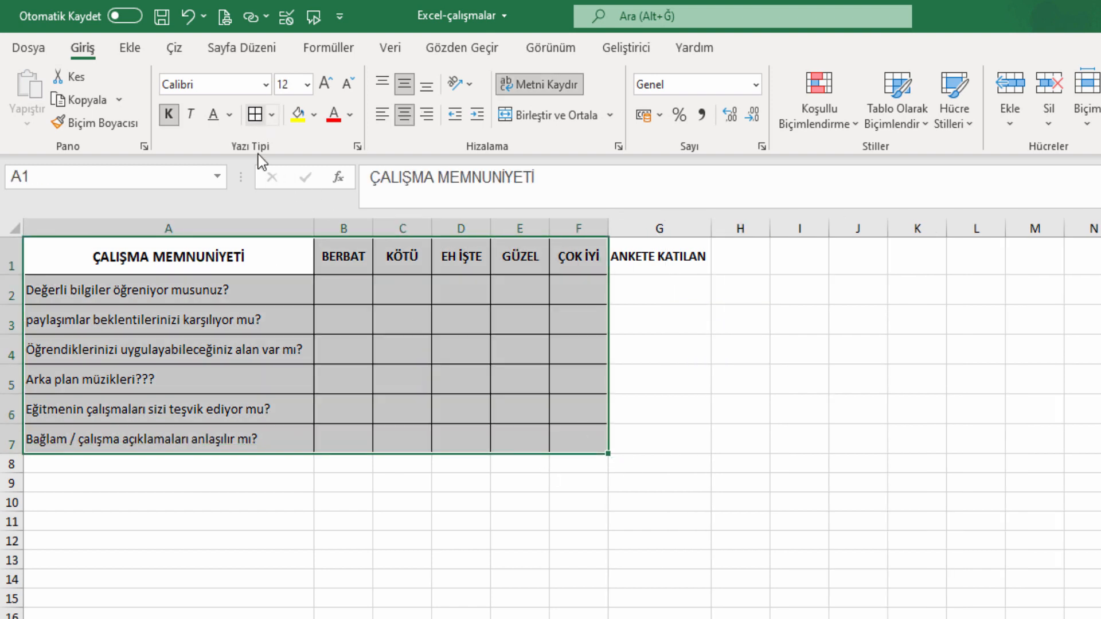
click(519, 379)
click(394, 332)
click(166, 296)
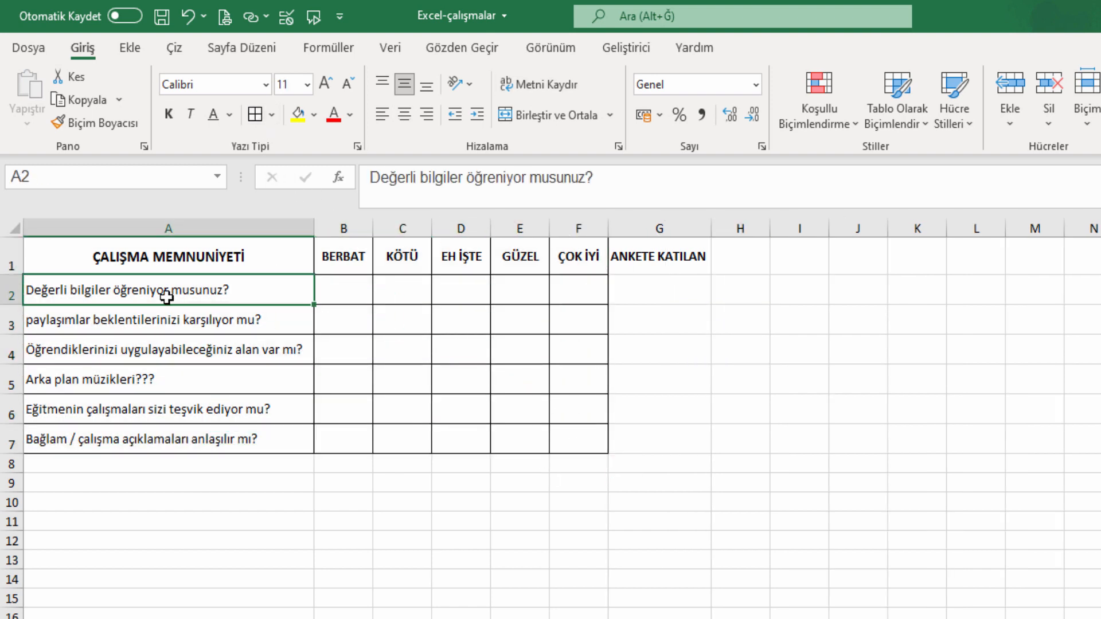
Put a thick outside border around G1:G7.
drag(651, 264, 640, 453)
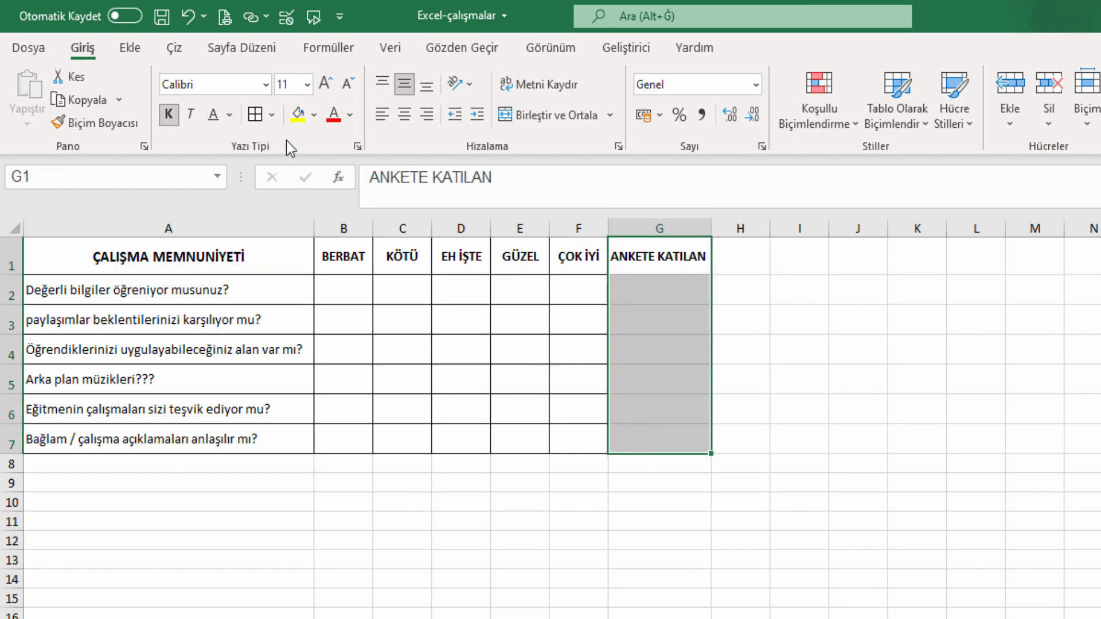
click(272, 114)
click(310, 359)
Give the A1:F7 survey table a thick outside border.
drag(593, 273, 226, 437)
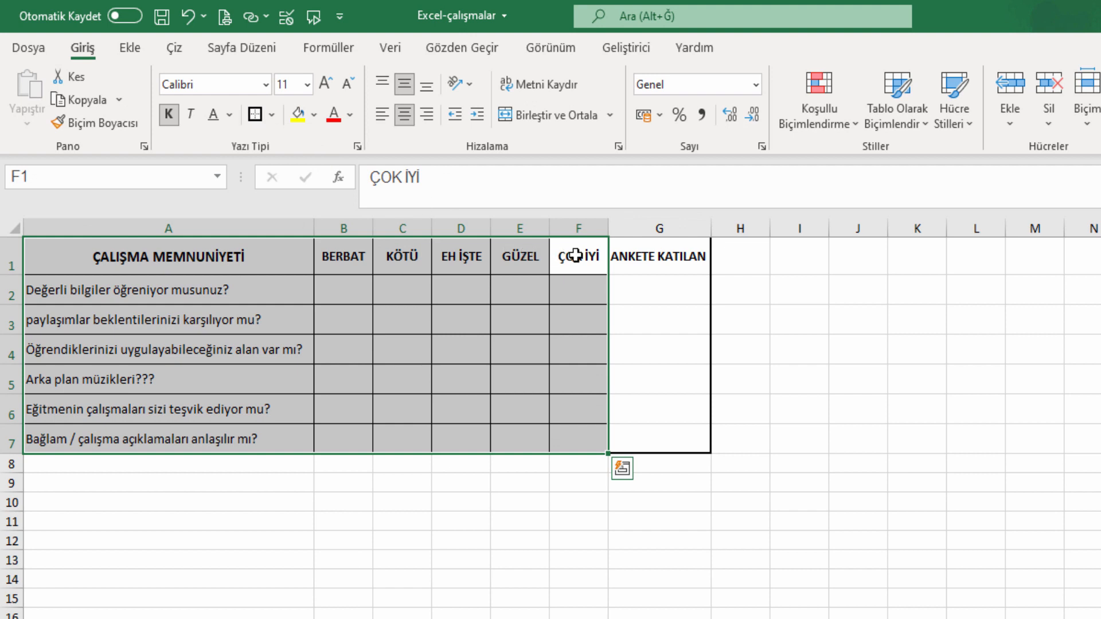
drag(575, 255, 148, 230)
click(255, 114)
click(859, 419)
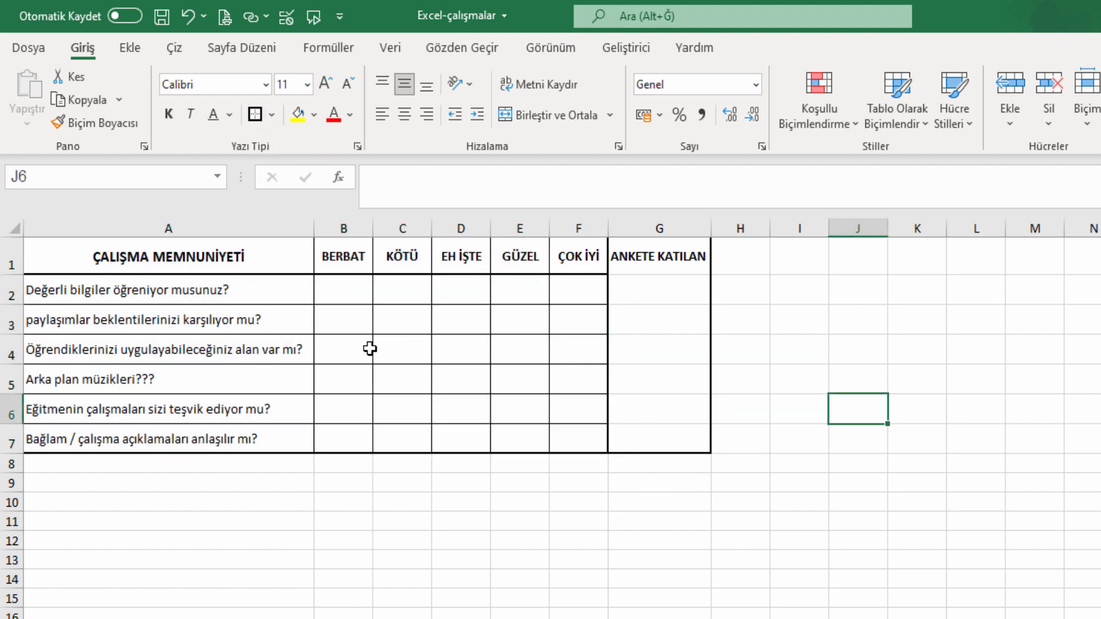
drag(283, 261, 270, 435)
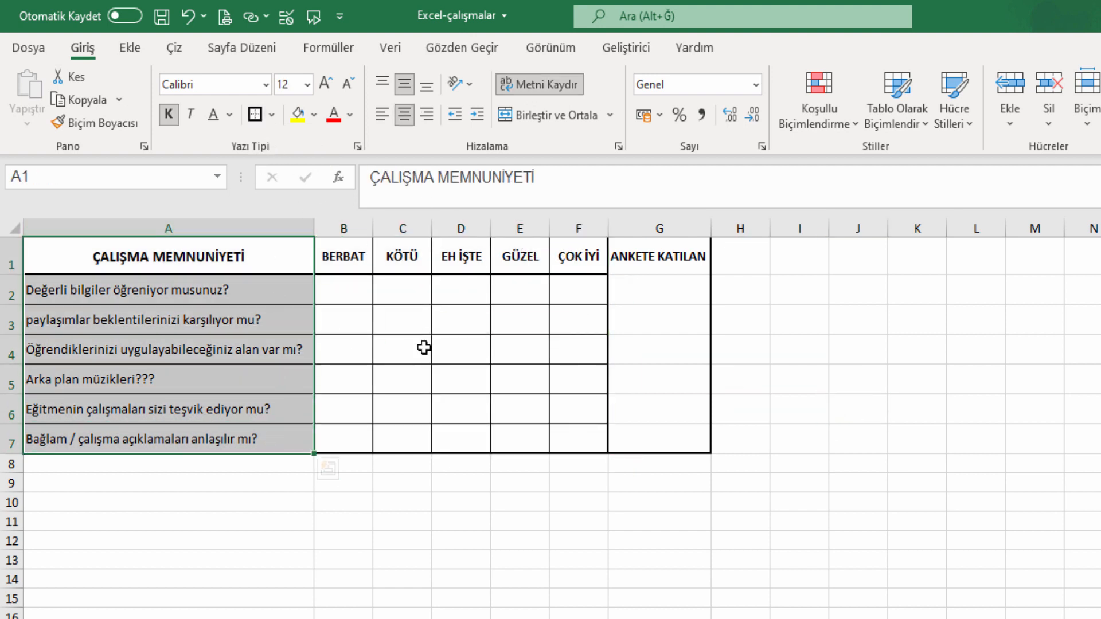
click(495, 397)
click(356, 291)
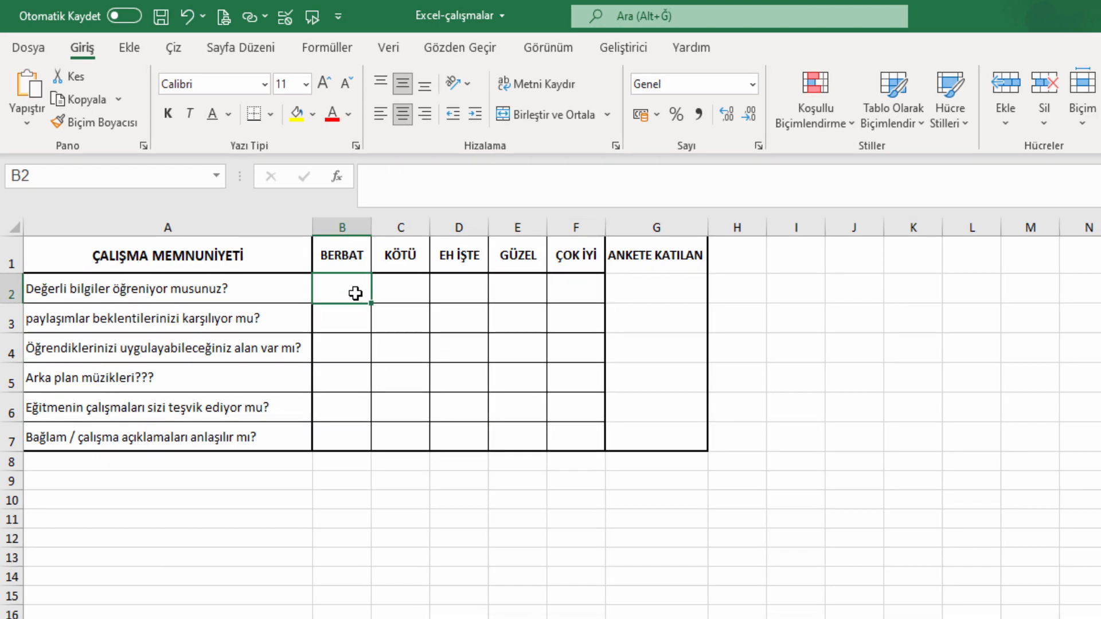
Draw a Developer group box across B2:F2.
click(625, 47)
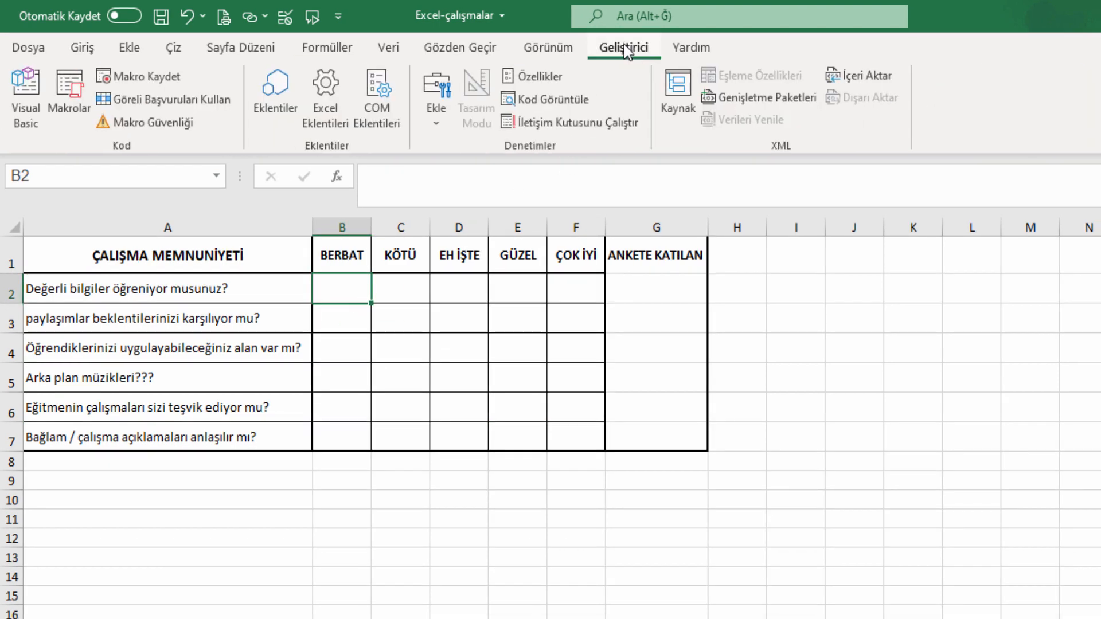
click(442, 119)
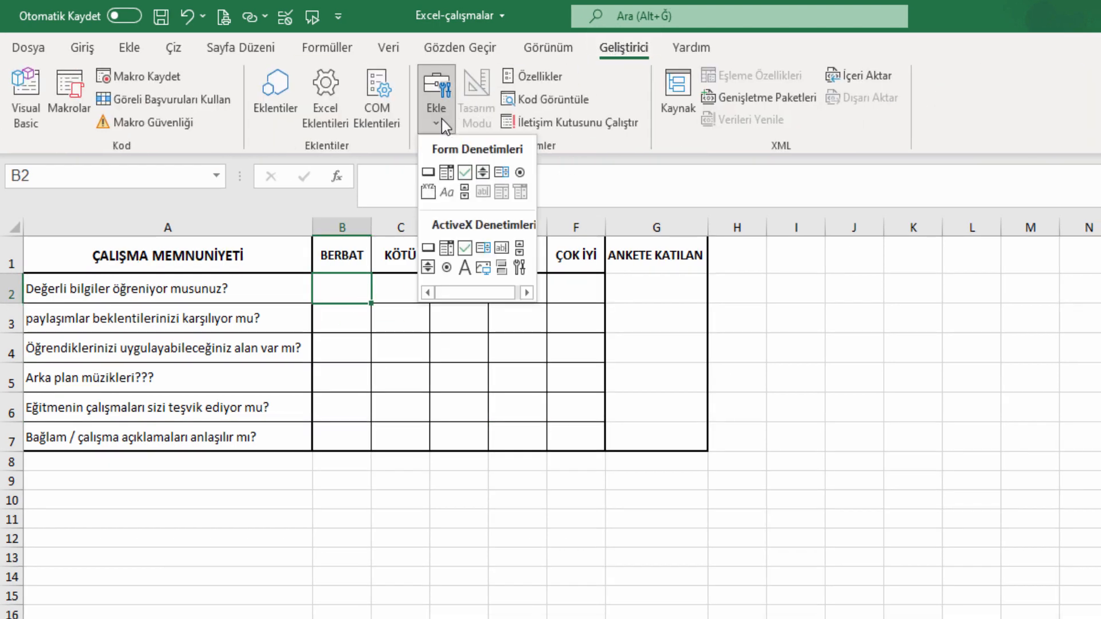
click(429, 193)
drag(320, 276, 597, 291)
click(172, 291)
Make rows 2–7 taller.
drag(12, 290, 19, 437)
drag(18, 333, 18, 340)
click(412, 349)
Delete the group box's caption so the frame has no label.
right_click(376, 293)
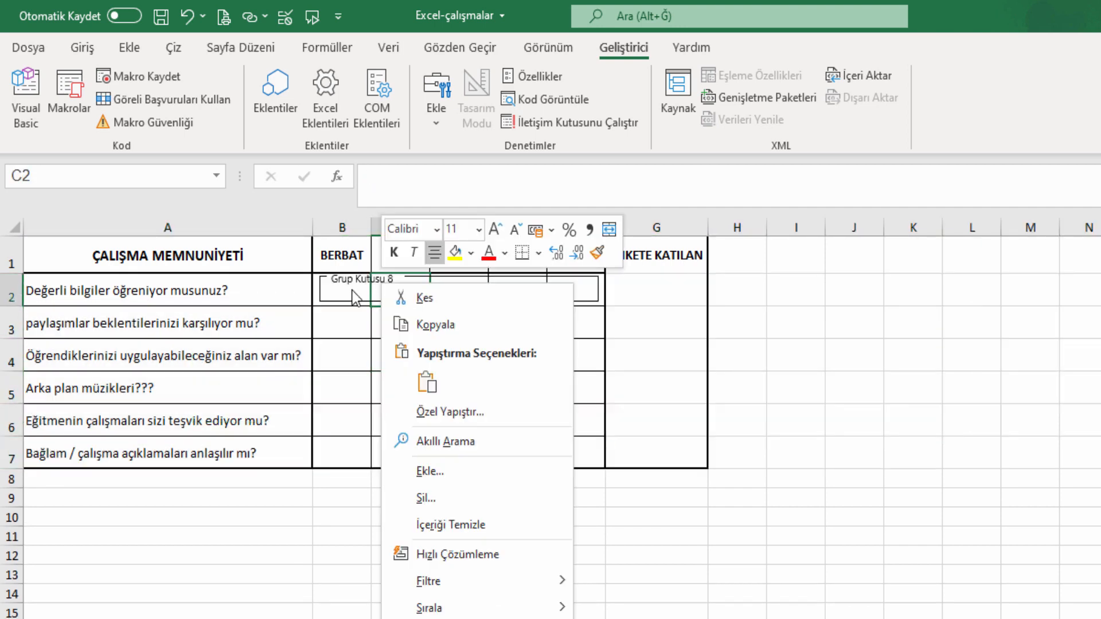
click(356, 298)
click(352, 281)
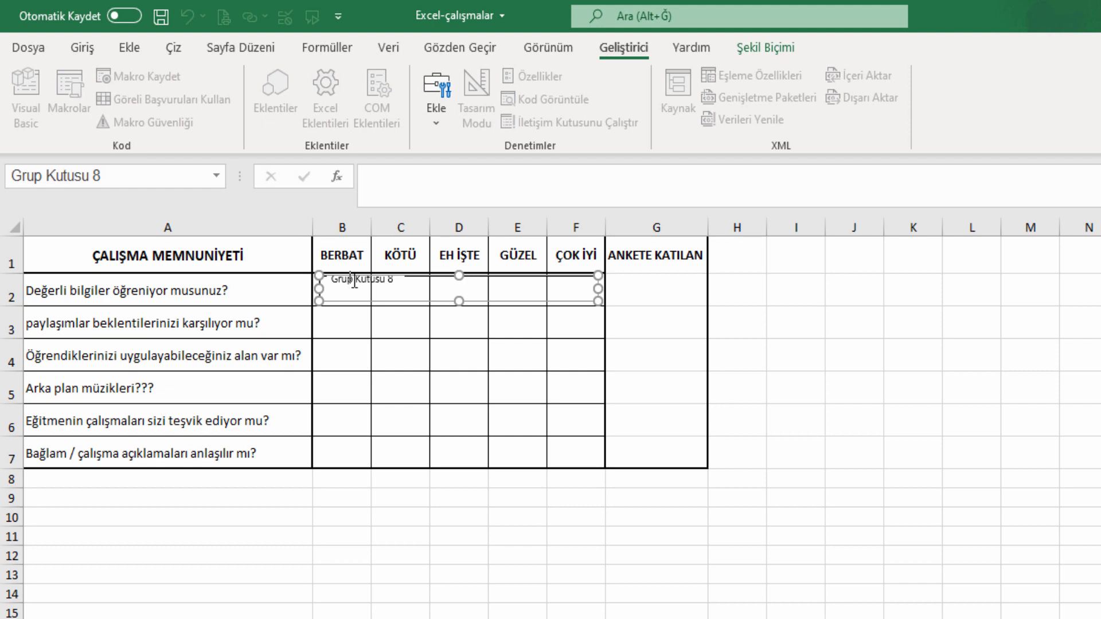
key(Delete)
key(Delete)
key(Delete)
key(Delete)
key(Delete)
key(Delete)
key(Delete)
key(Delete)
key(Delete)
key(Delete)
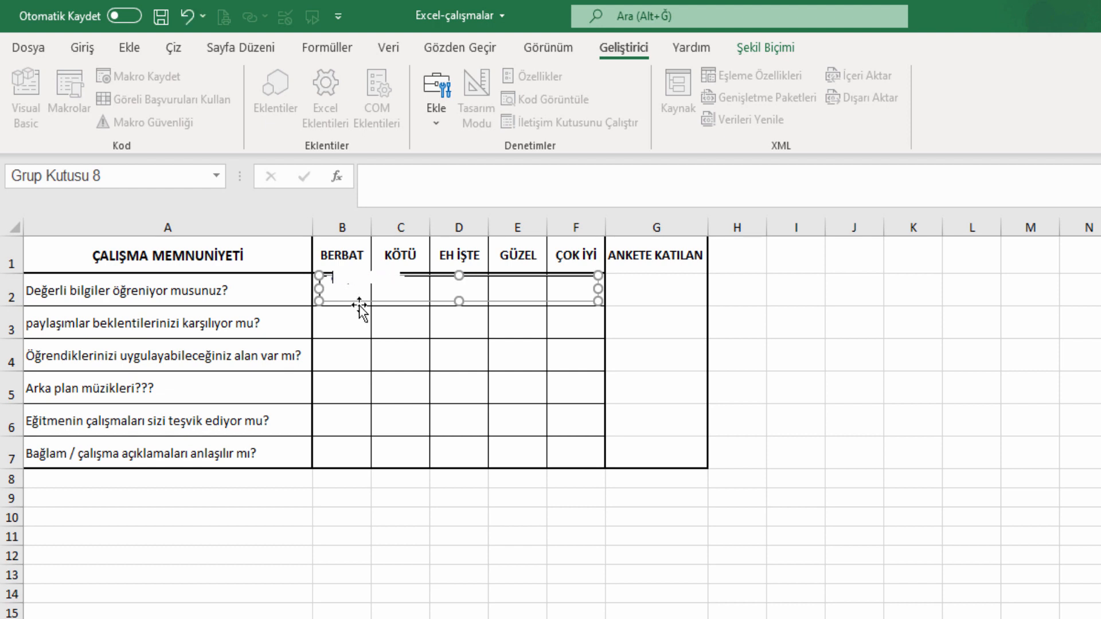
click(841, 356)
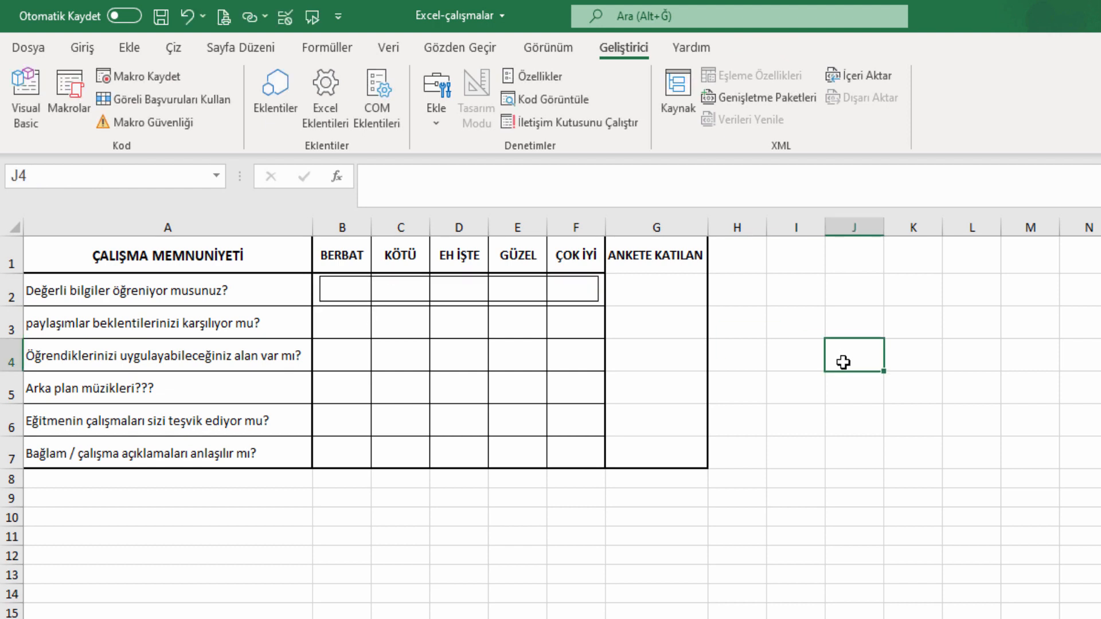
click(320, 288)
click(350, 276)
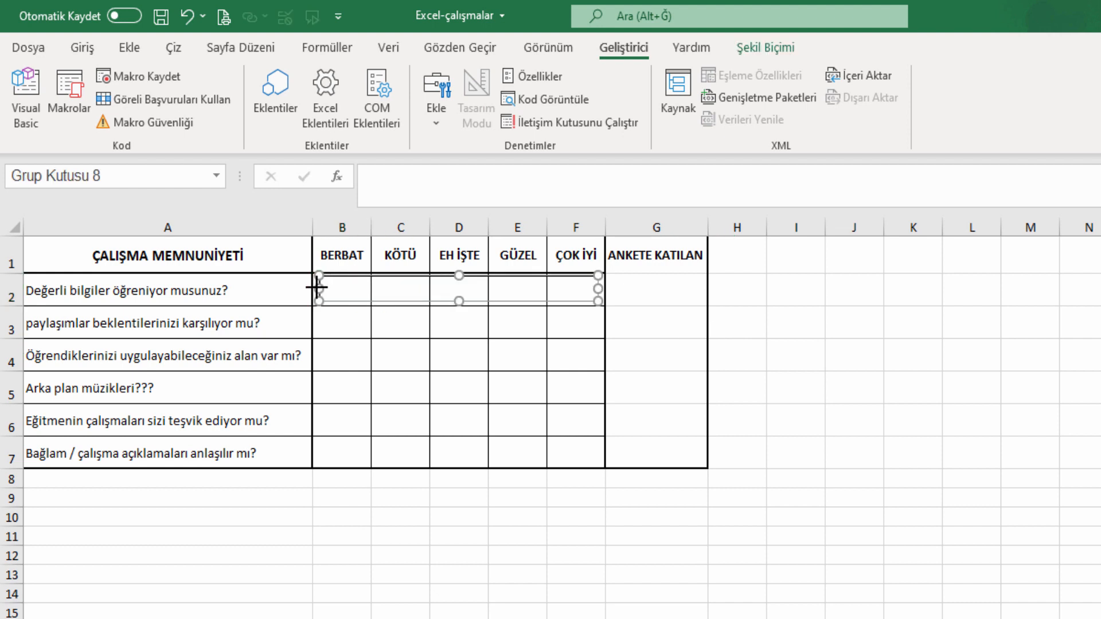
click(815, 351)
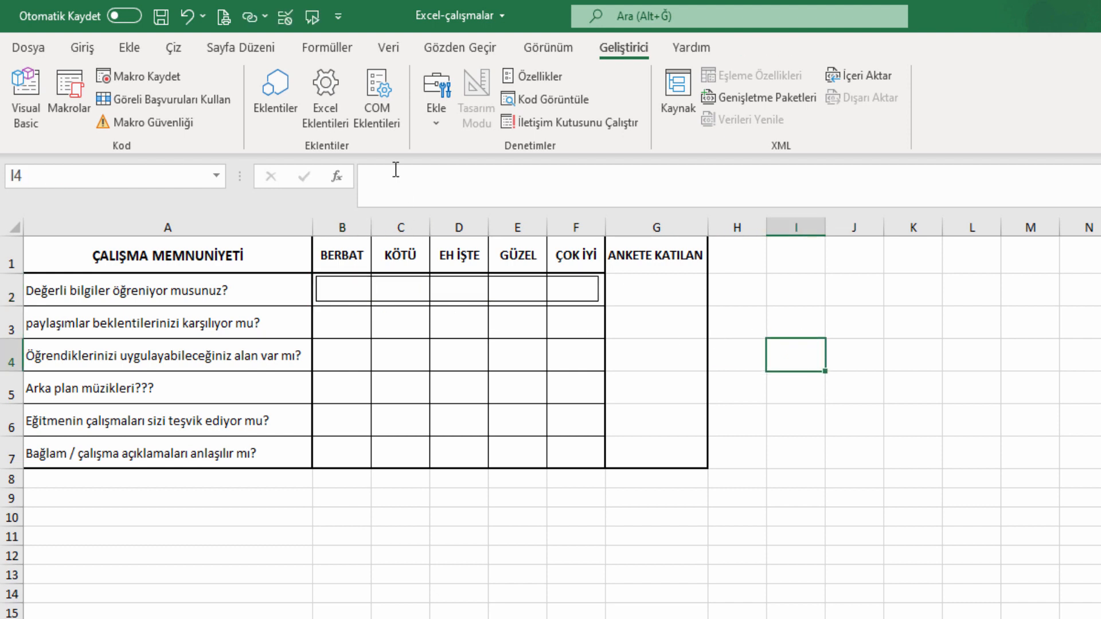
click(436, 119)
Insert an unlabelled option button in B2 and nudge it right within the cell.
click(500, 182)
drag(329, 279, 358, 298)
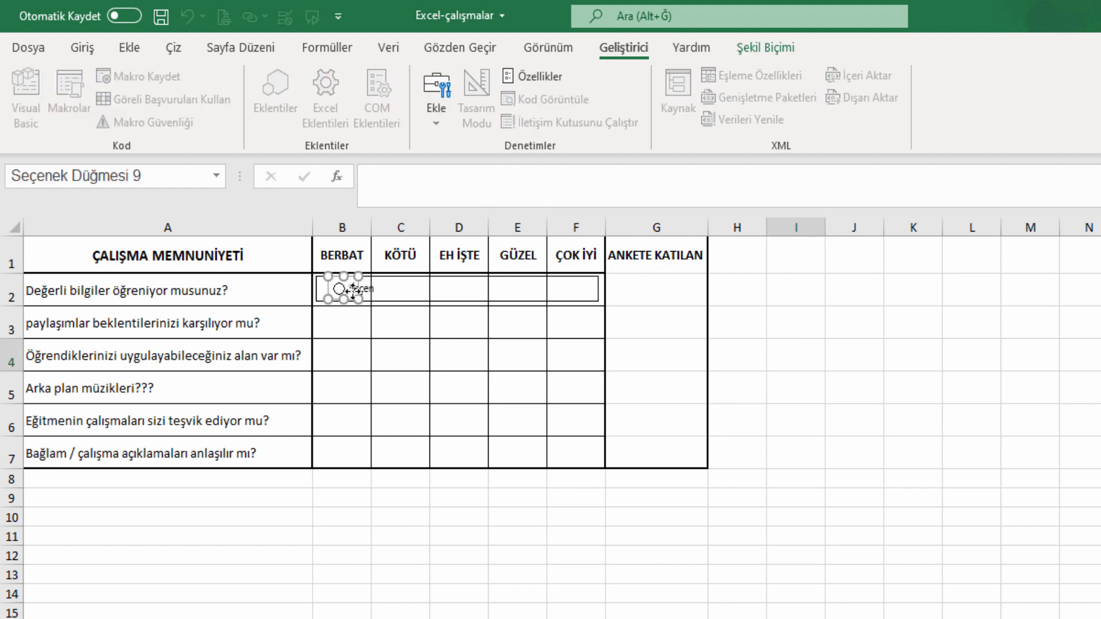
click(352, 289)
click(863, 382)
right_click(351, 302)
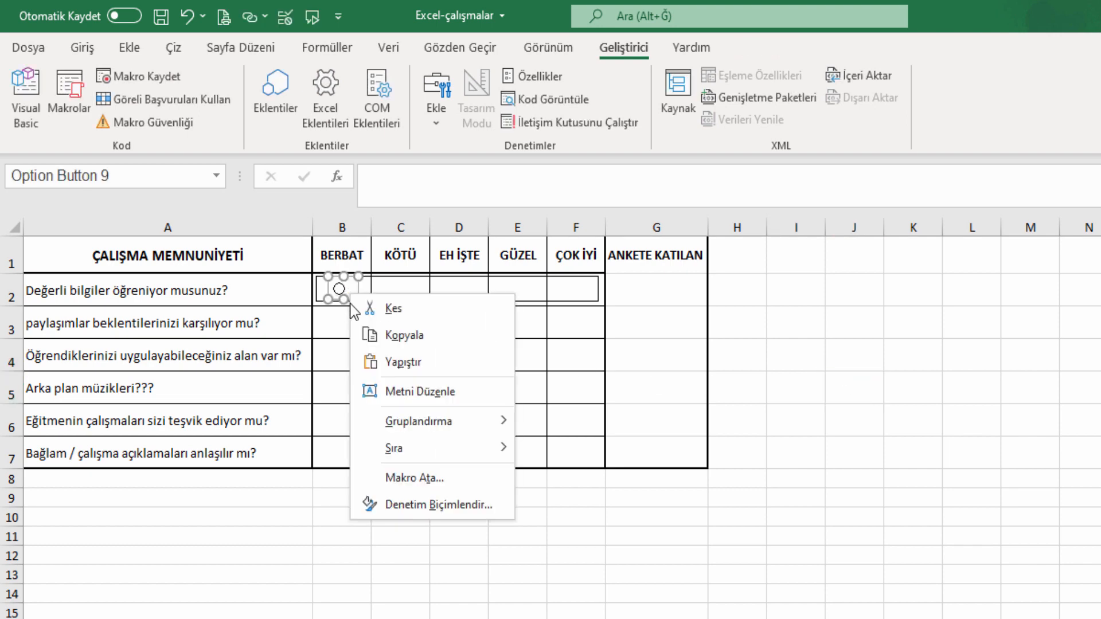
click(349, 296)
key(Right)
key(Right)
key(Right)
key(Right)
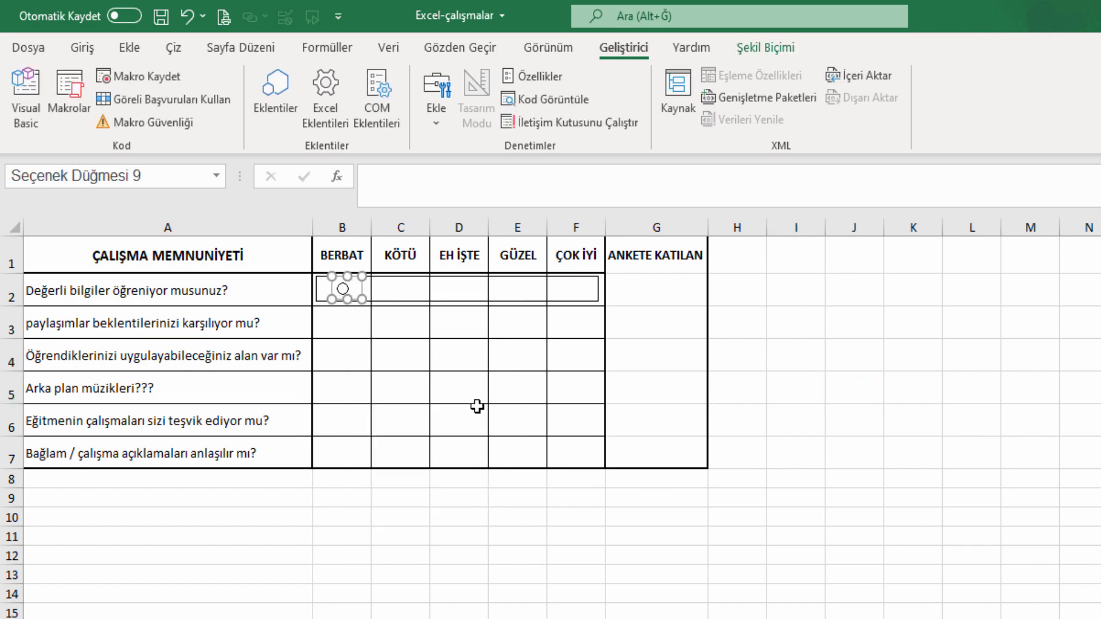
key(Right)
key(Right)
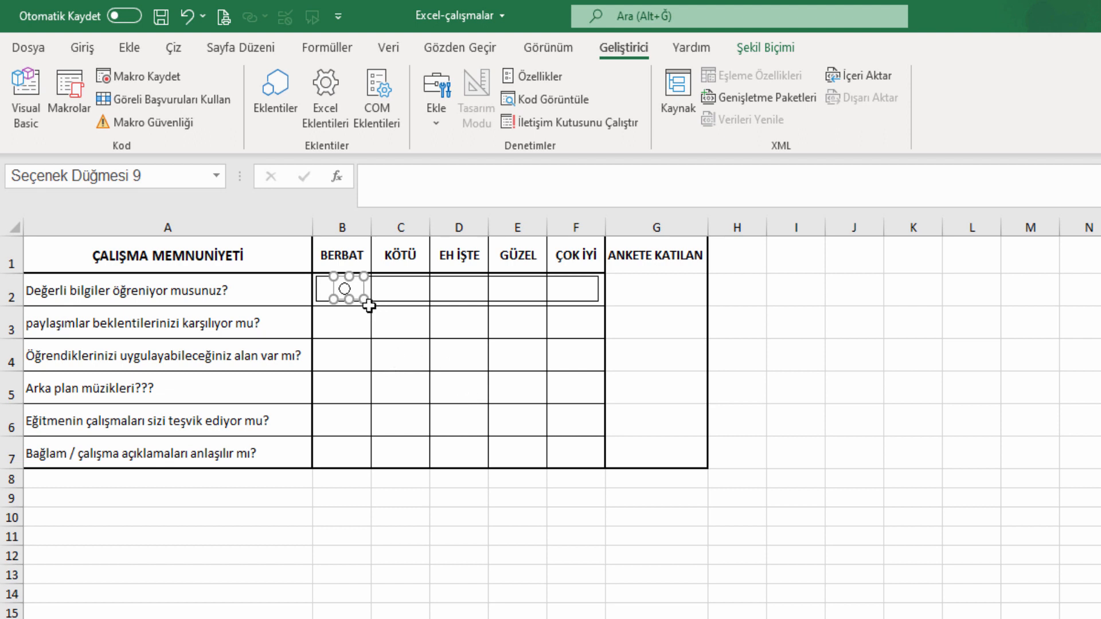
Copy the option button into C2–F2 and select all five buttons.
drag(364, 291, 583, 295)
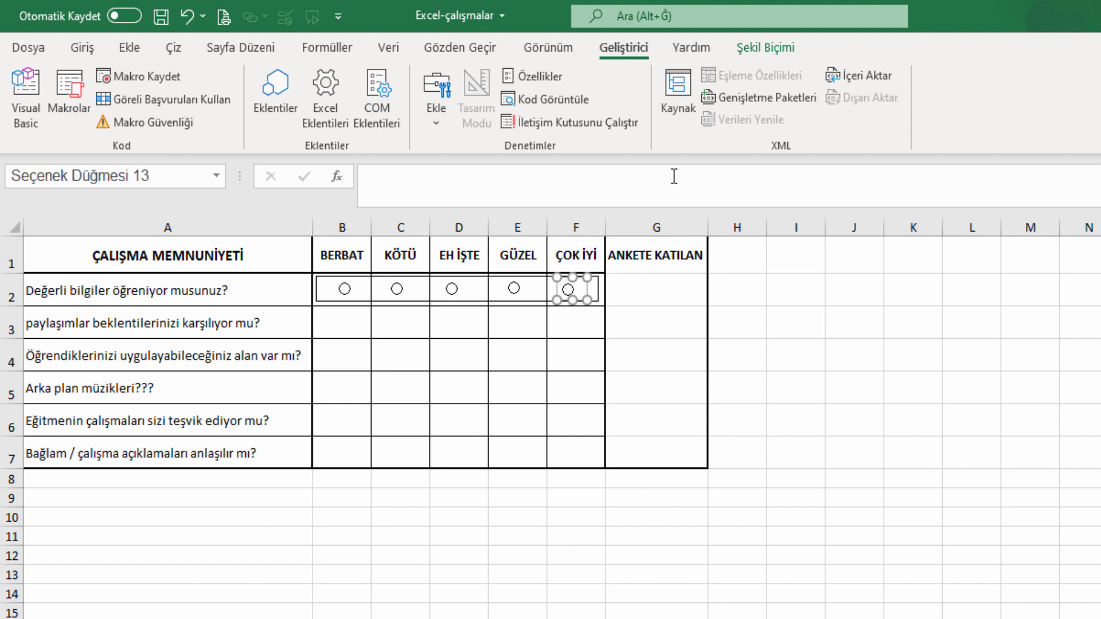
ctrl+click(523, 294)
ctrl+click(454, 290)
ctrl+click(399, 290)
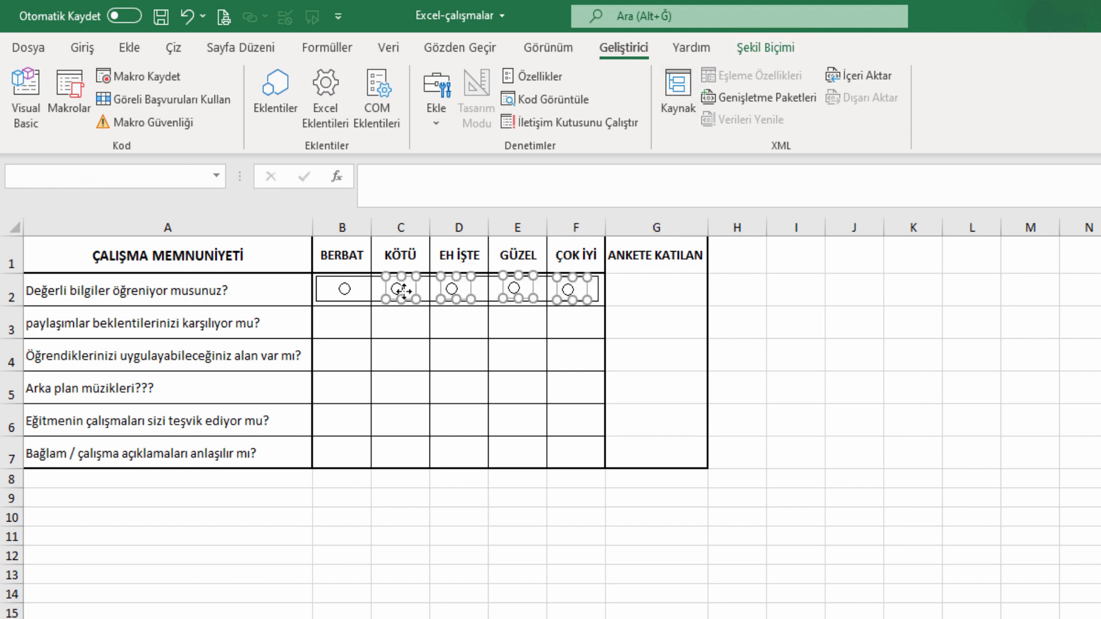
ctrl+click(346, 289)
click(766, 47)
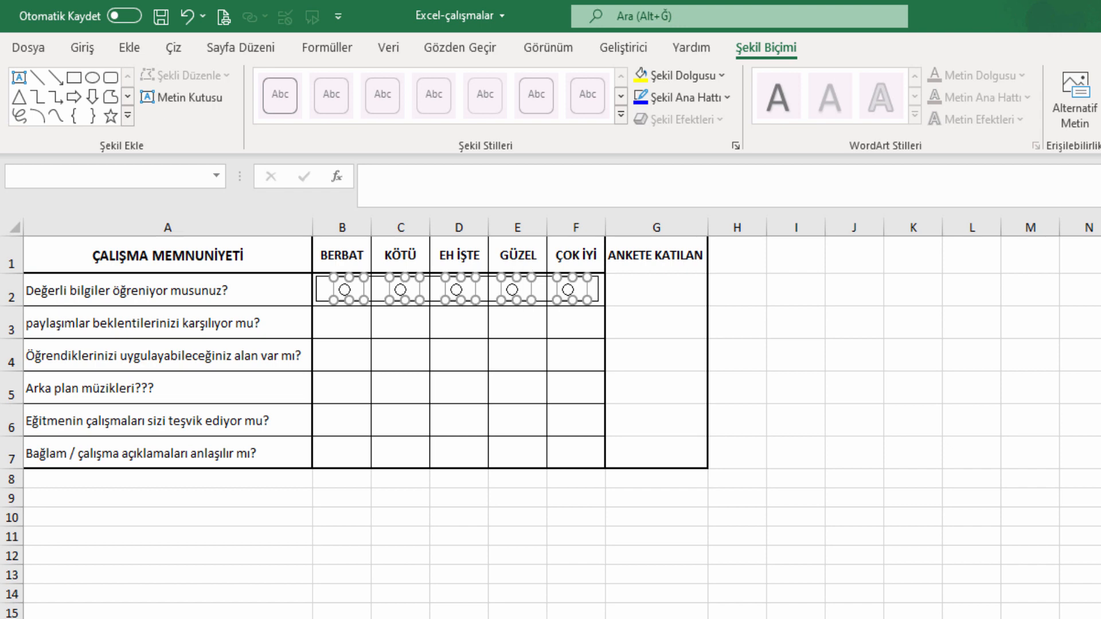
Set the row-2 option buttons' cell link to $G$2 via Format Control.
click(872, 341)
right_click(590, 305)
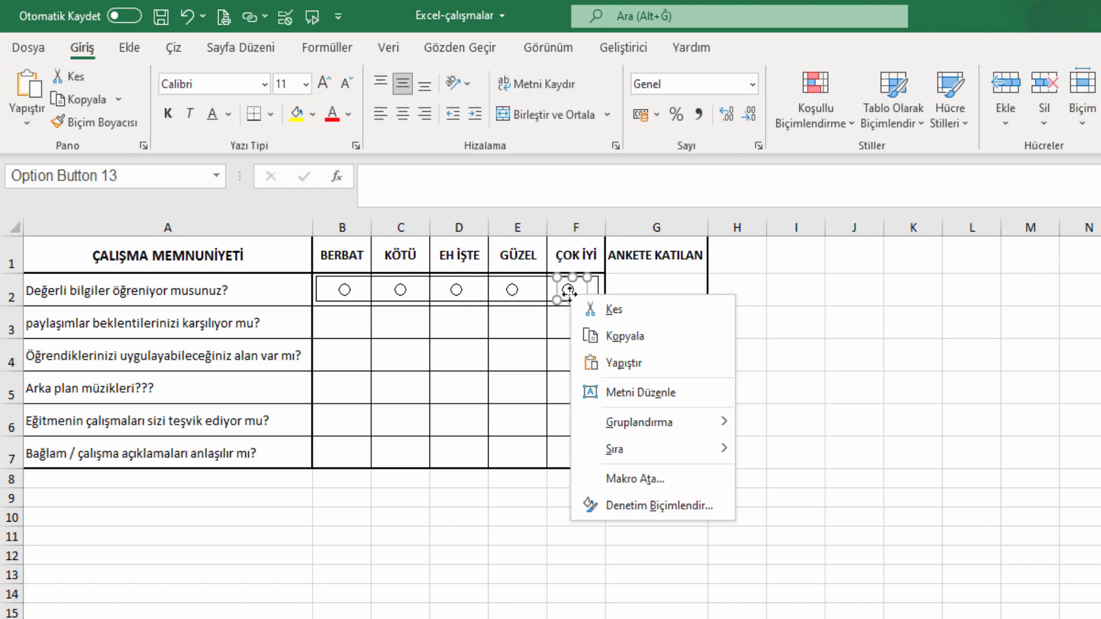
click(642, 504)
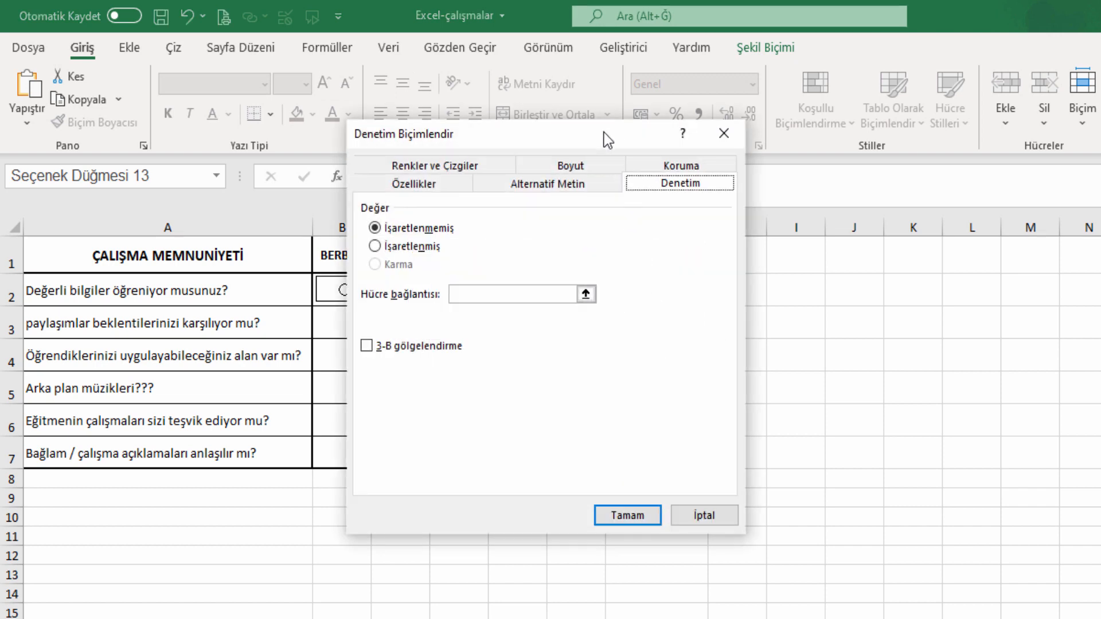
drag(603, 133, 442, 203)
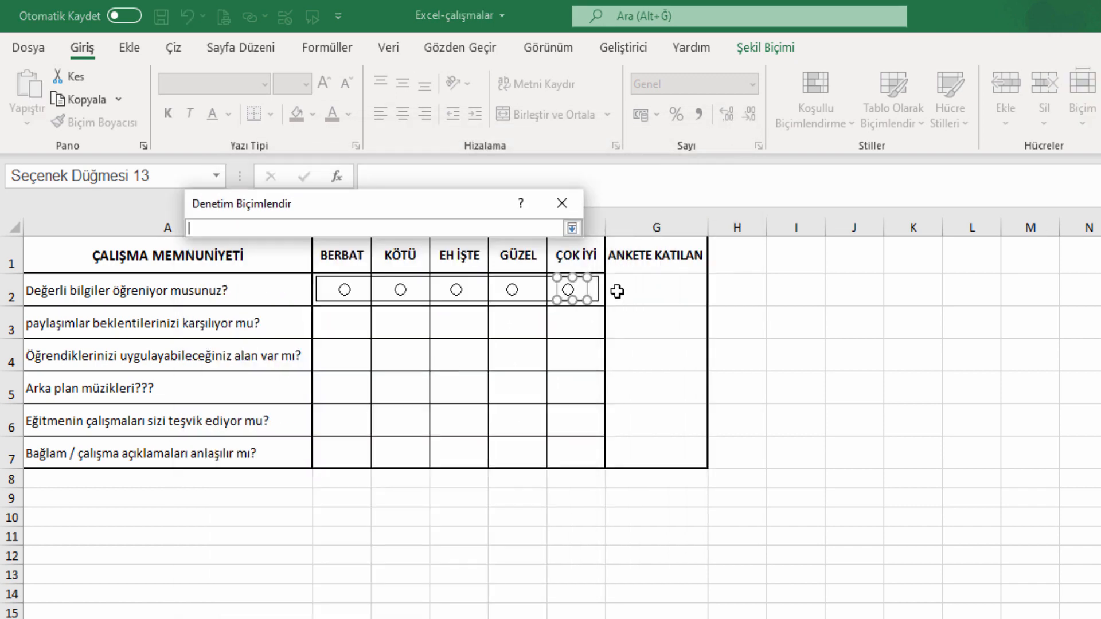
click(661, 287)
key(Return)
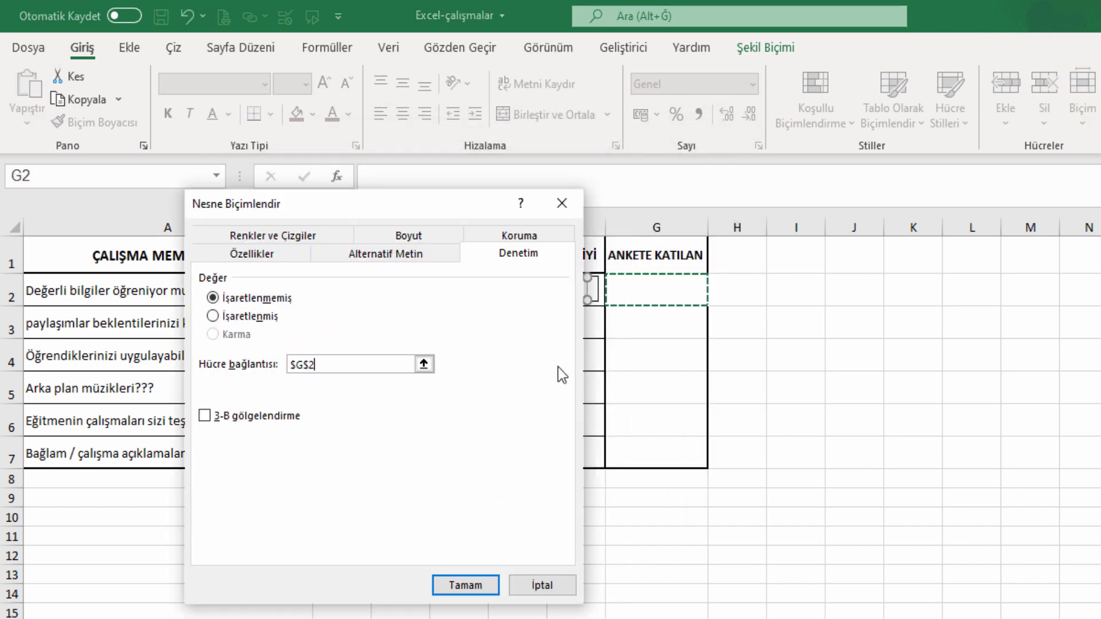
click(480, 578)
click(746, 353)
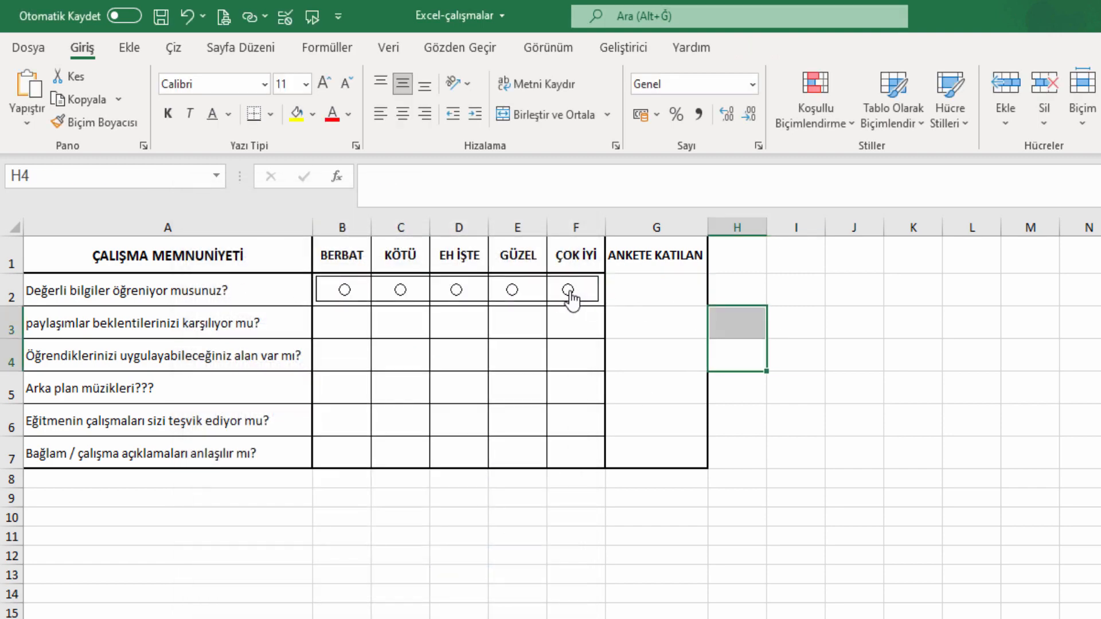
Test the buttons, make G2 bold at size 12, and leave ÇOK İYİ chosen (5).
click(513, 290)
click(345, 290)
click(654, 286)
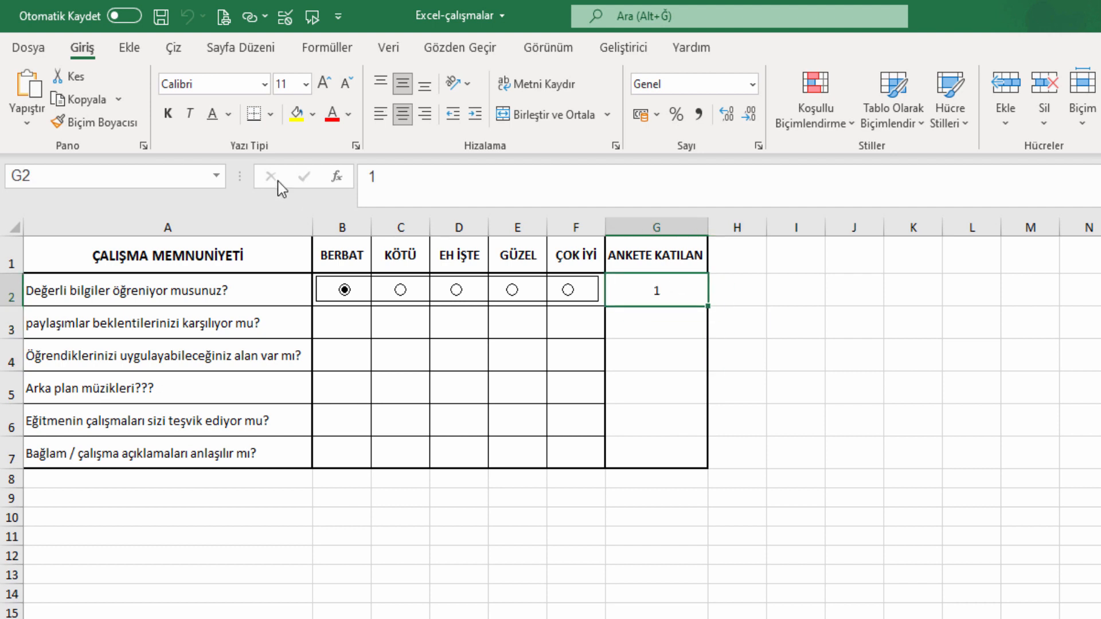
click(178, 117)
click(324, 83)
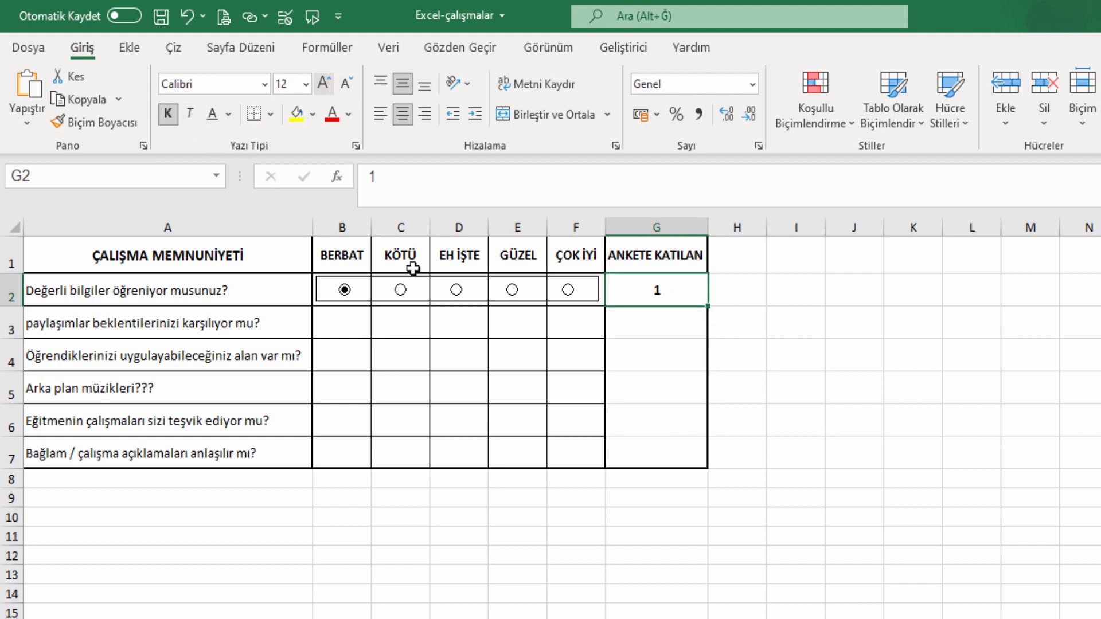
click(457, 290)
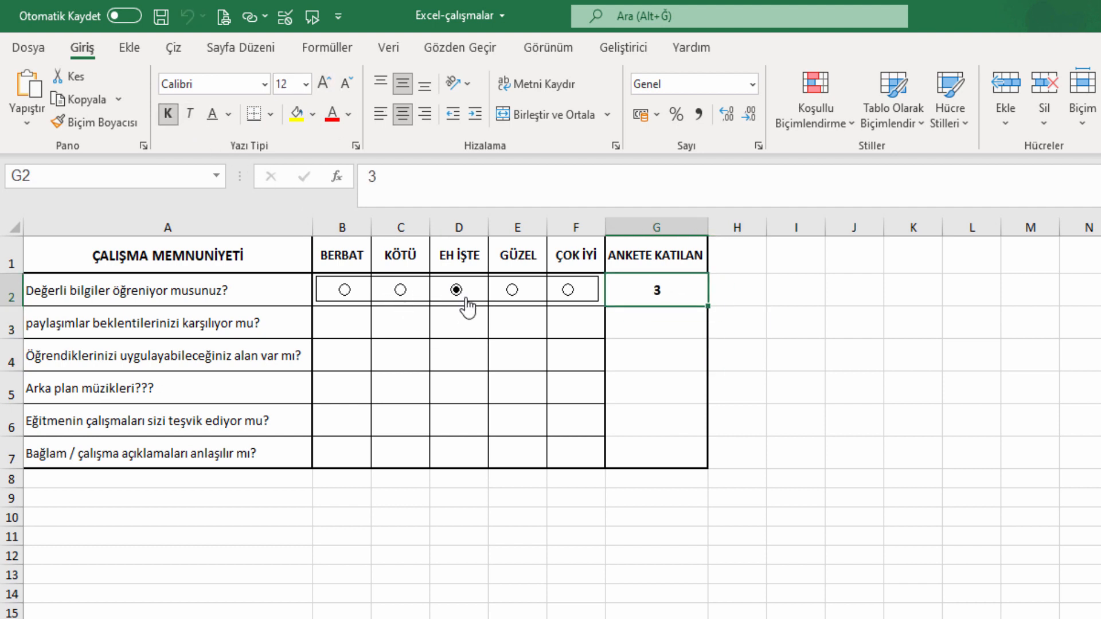
click(514, 291)
click(568, 290)
right_click(351, 294)
Select the five row 2 option buttons and their surrounding frame, and copy them.
click(364, 287)
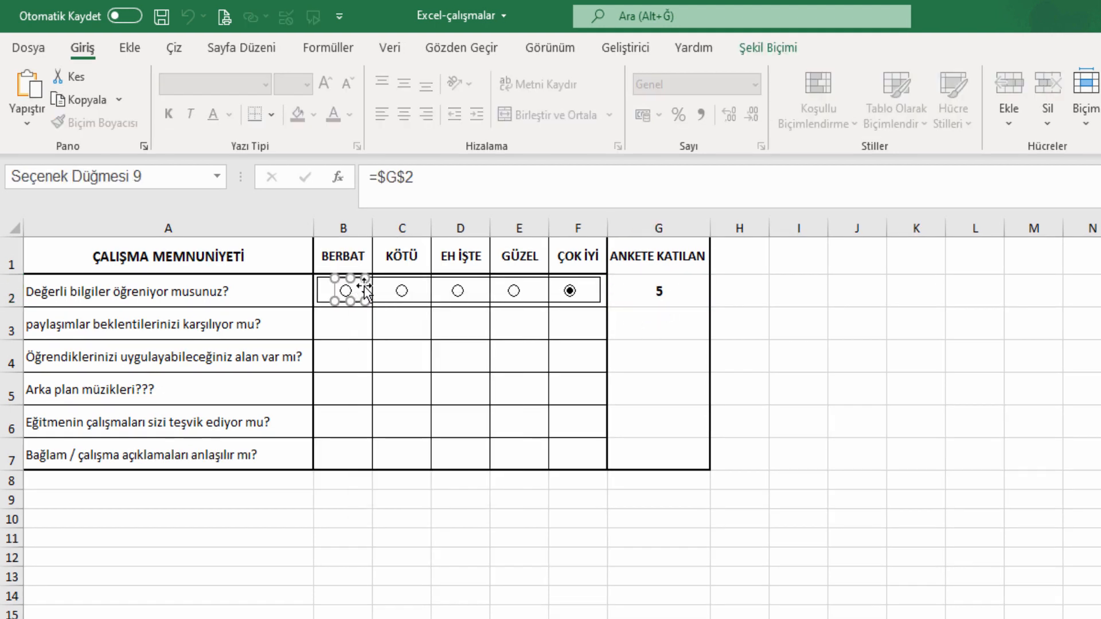
ctrl+right_click(402, 292)
ctrl+right_click(458, 291)
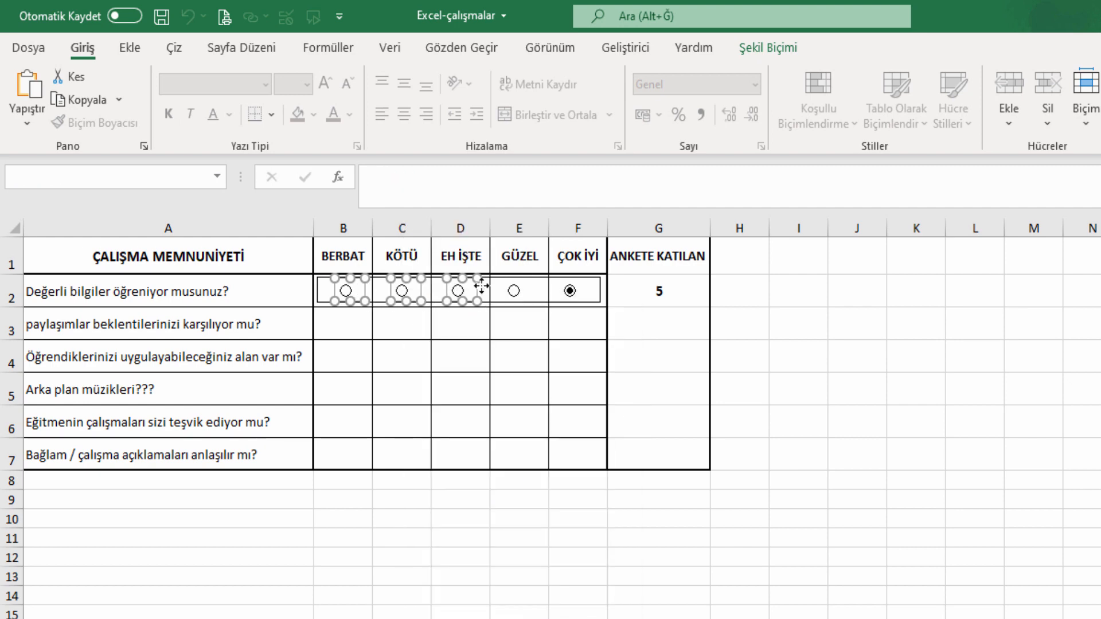
ctrl+right_click(514, 290)
ctrl+right_click(569, 289)
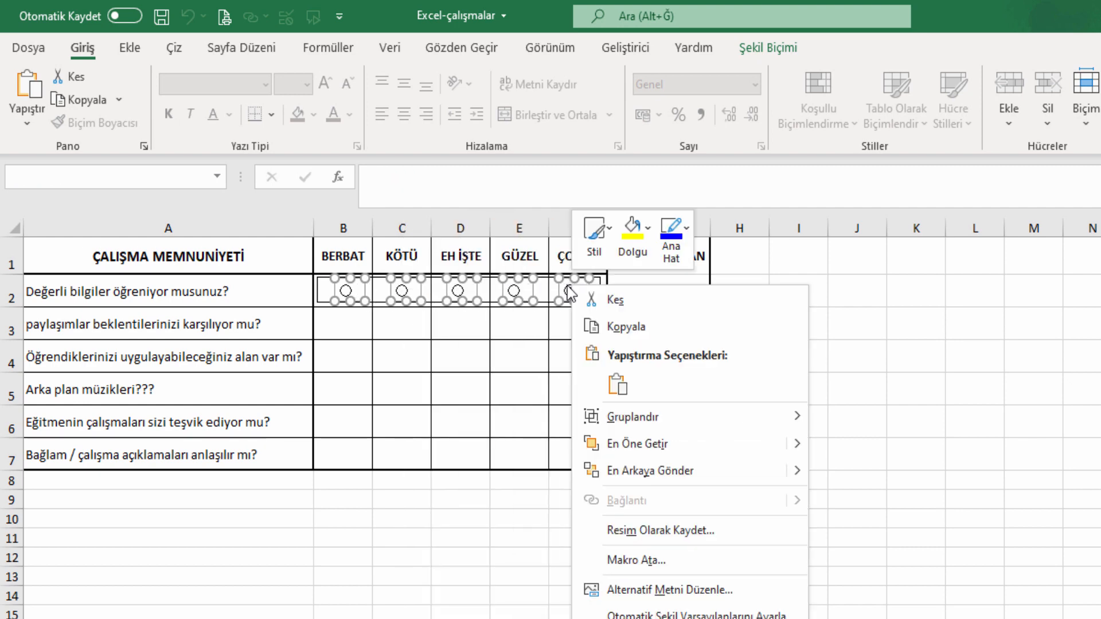
ctrl+right_click(317, 286)
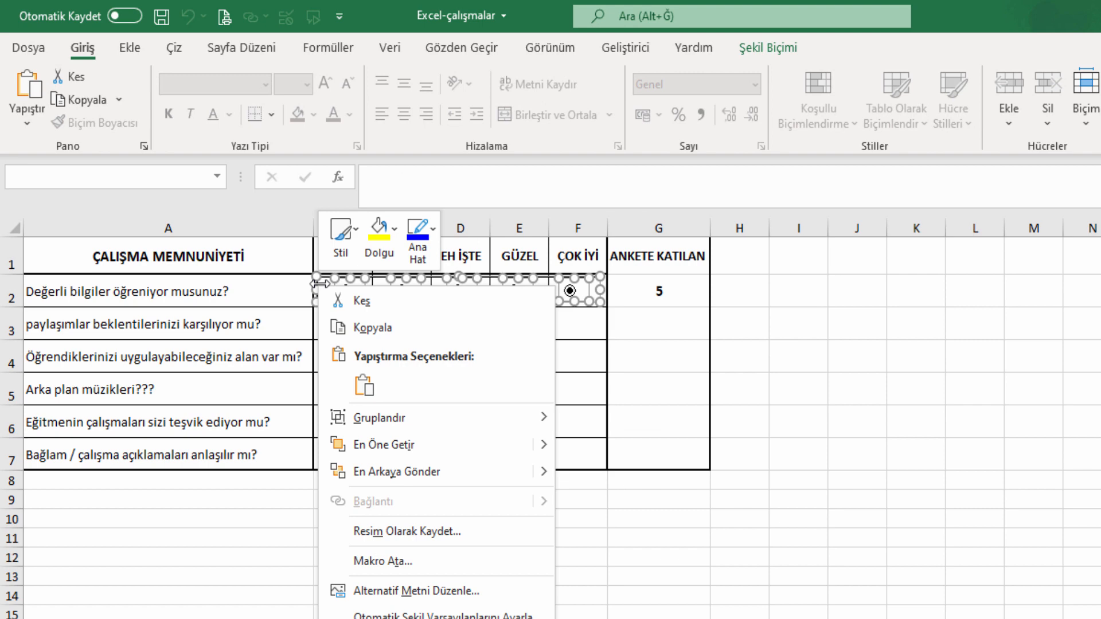
click(652, 321)
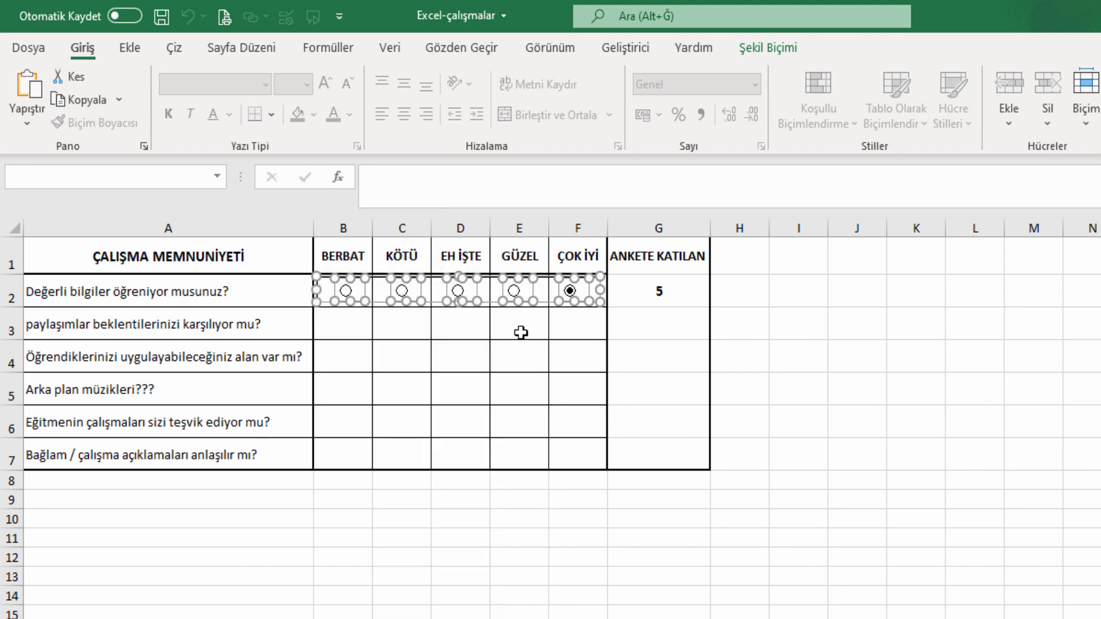
Paste the copied answer set into B3, B4, B5, B6 and B7, giving rows 3–7 their own option buttons.
click(345, 325)
key(ctrl+v)
click(346, 356)
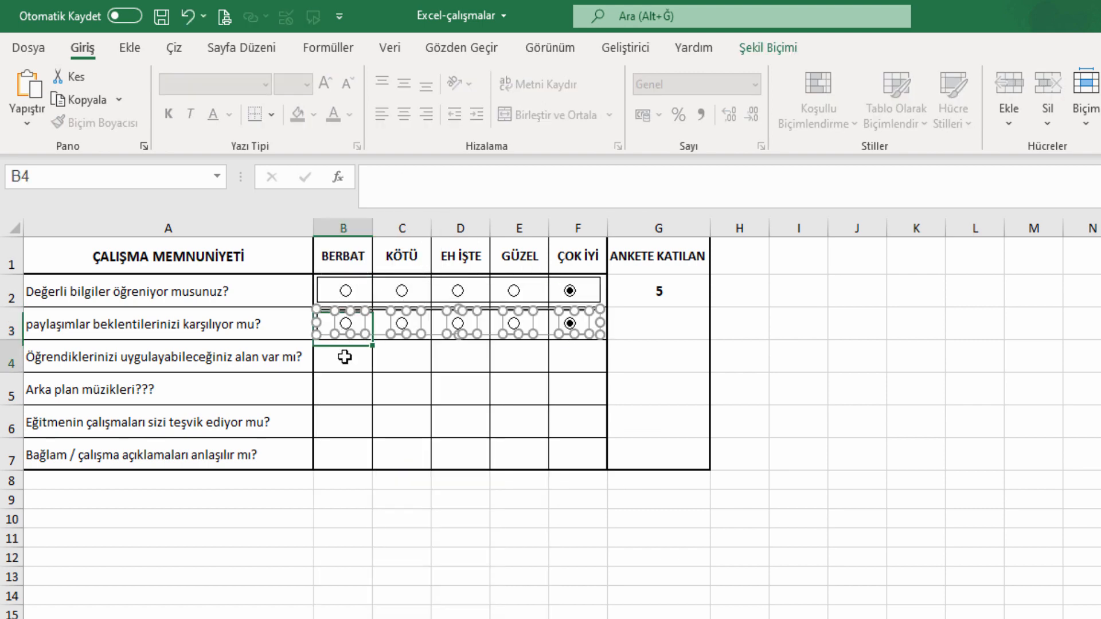
key(ctrl+v)
click(343, 391)
key(ctrl+v)
click(346, 423)
key(ctrl+v)
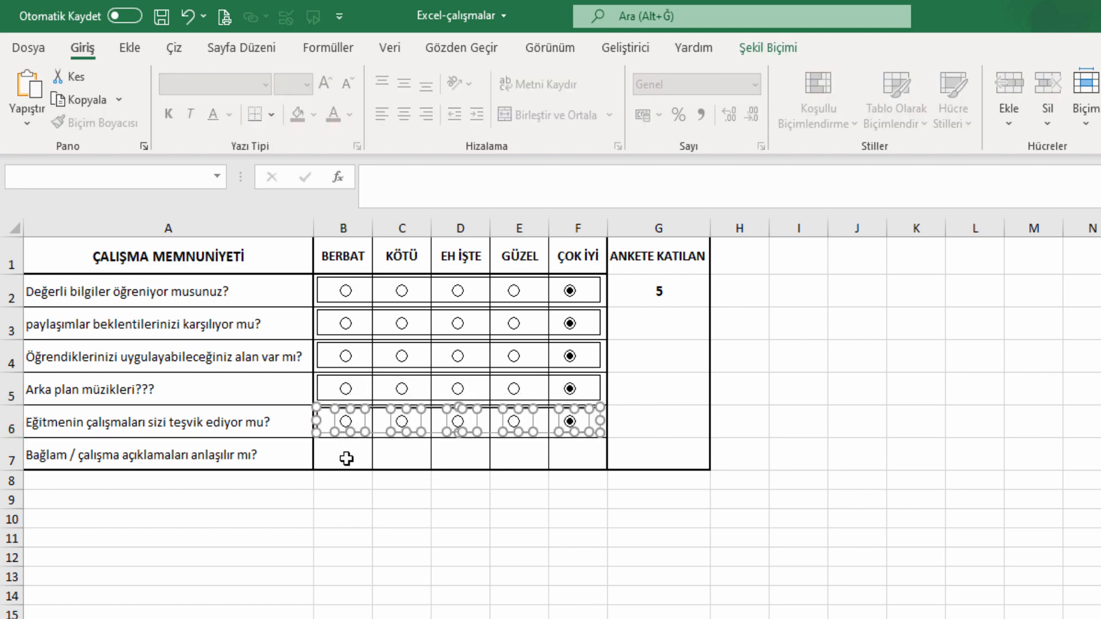
click(347, 455)
key(ctrl+v)
click(846, 479)
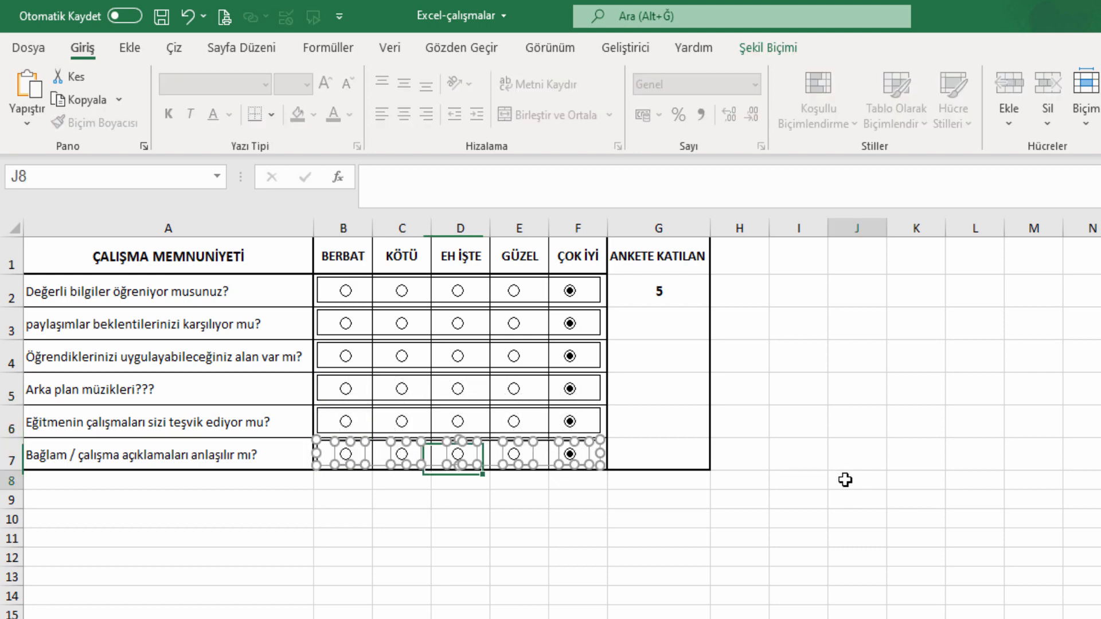
right_click(572, 328)
click(688, 531)
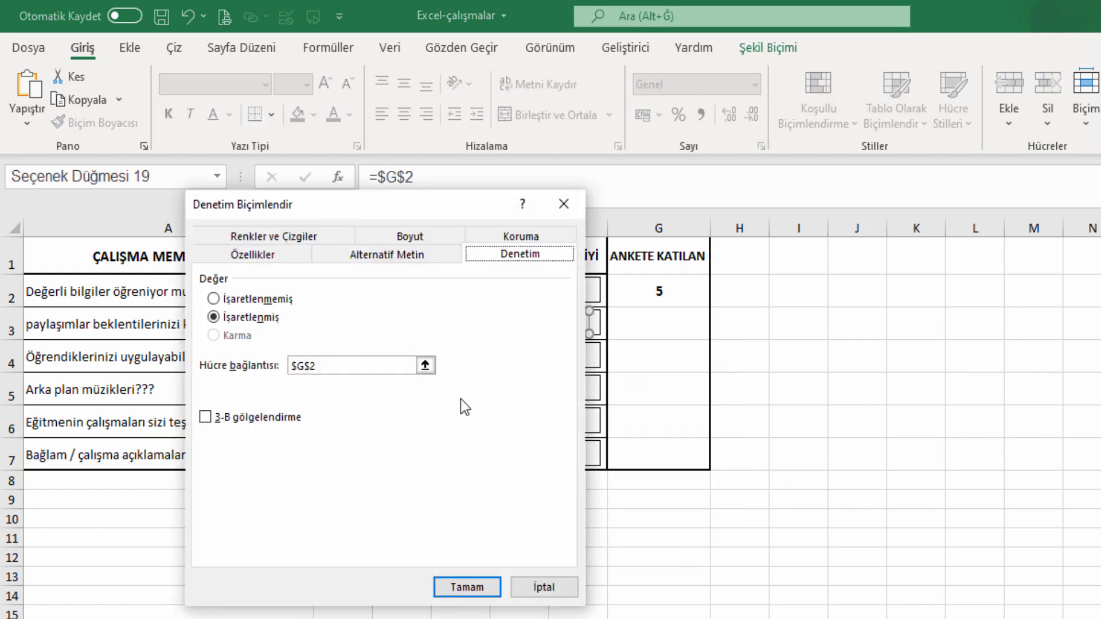
Link row 3's option buttons to cell G3, then pick EH İŞTE and BERBAT to try it.
click(425, 365)
click(637, 321)
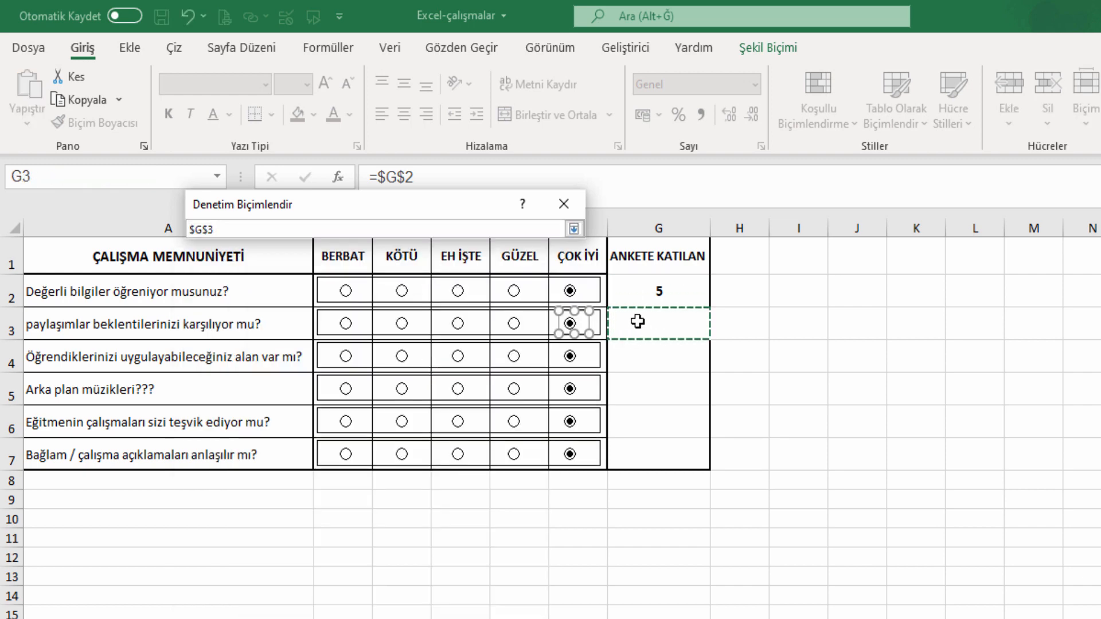
key(Return)
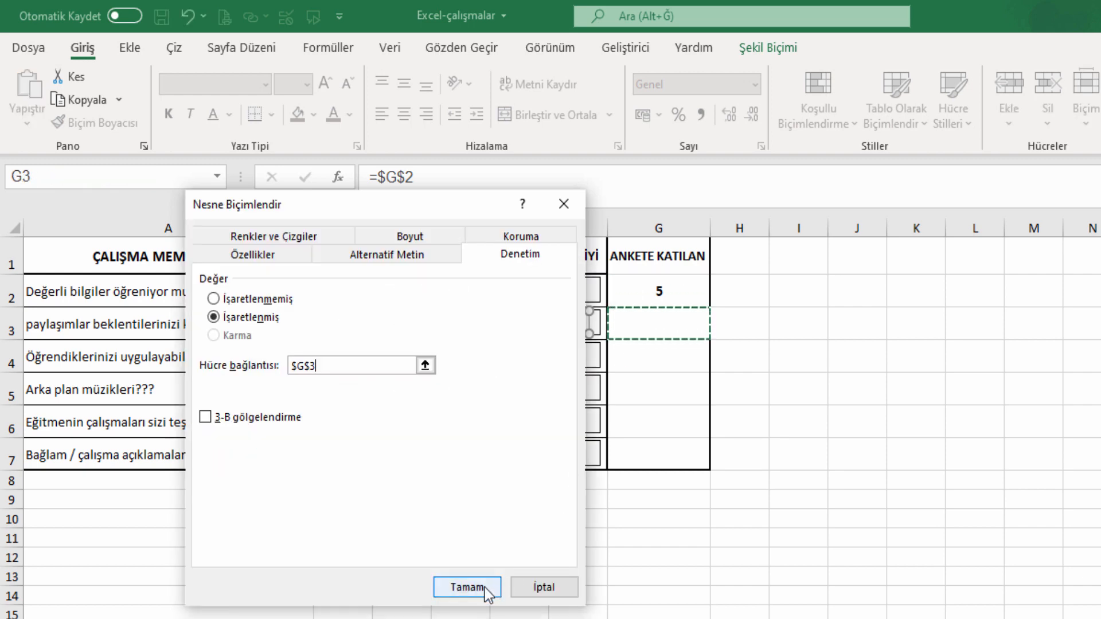
click(313, 365)
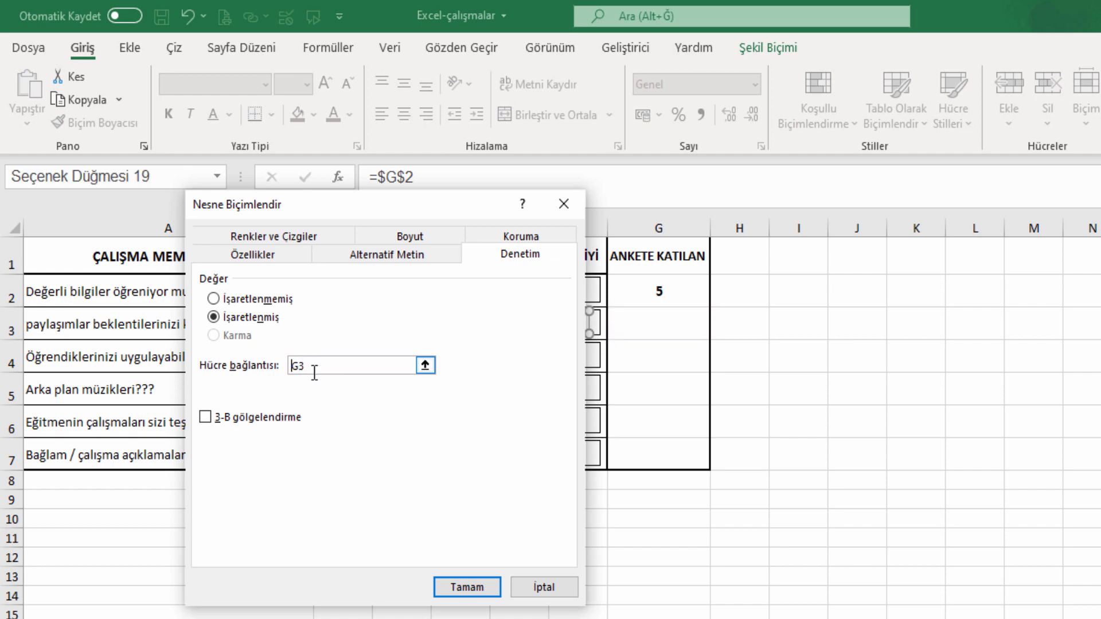
click(482, 587)
click(914, 389)
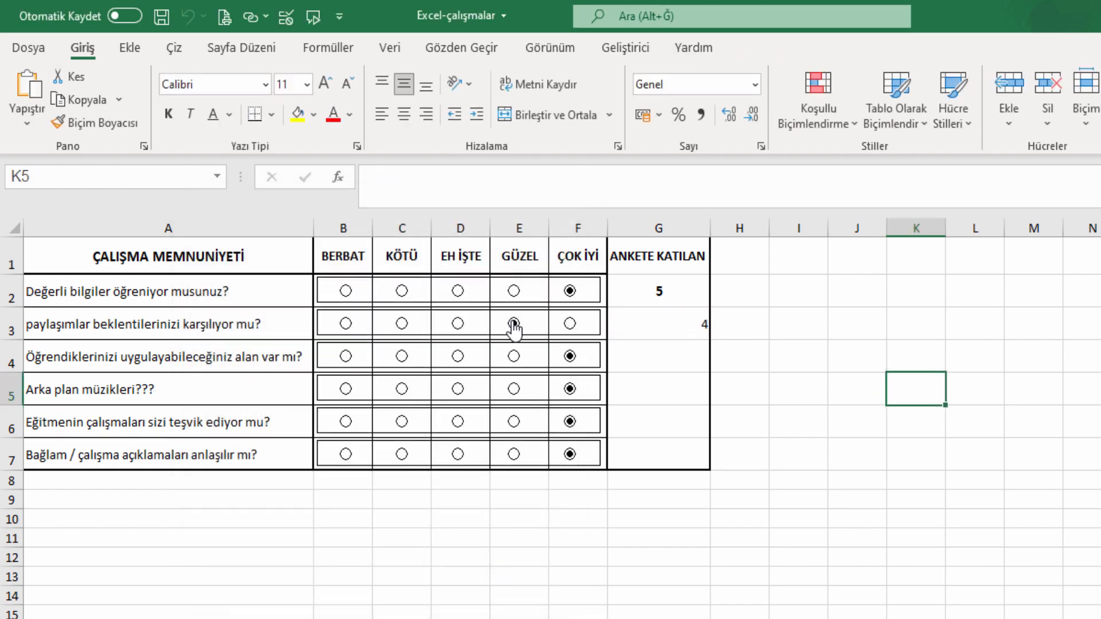
click(481, 327)
click(462, 333)
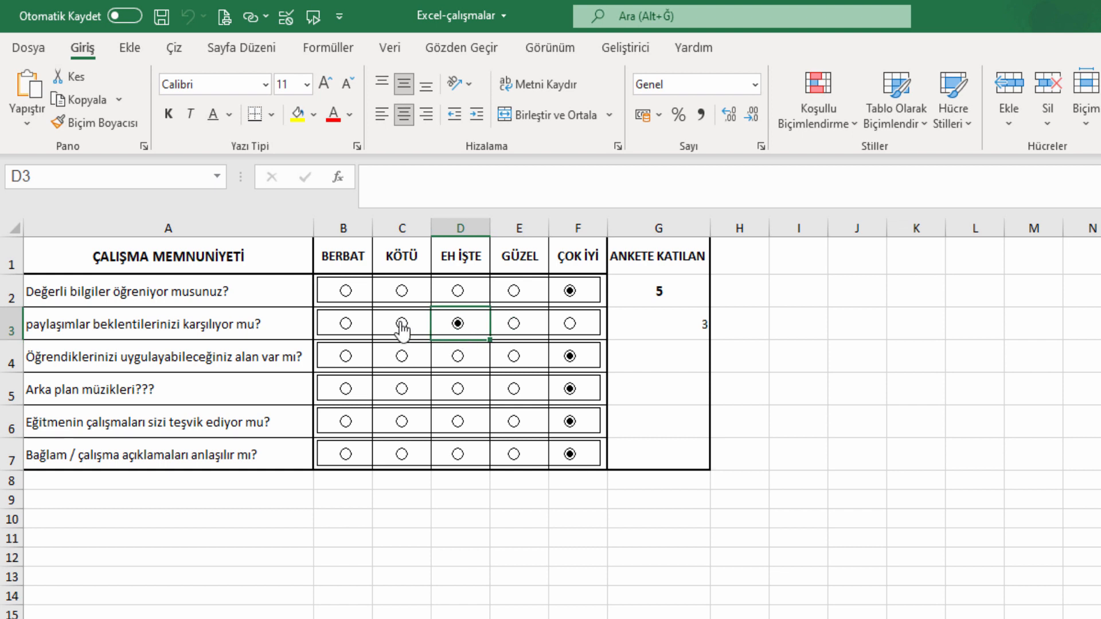
click(345, 325)
Centre and bold G3:G7, and copy G2's formatting onto G3:G7 with Format Painter.
drag(678, 325, 687, 465)
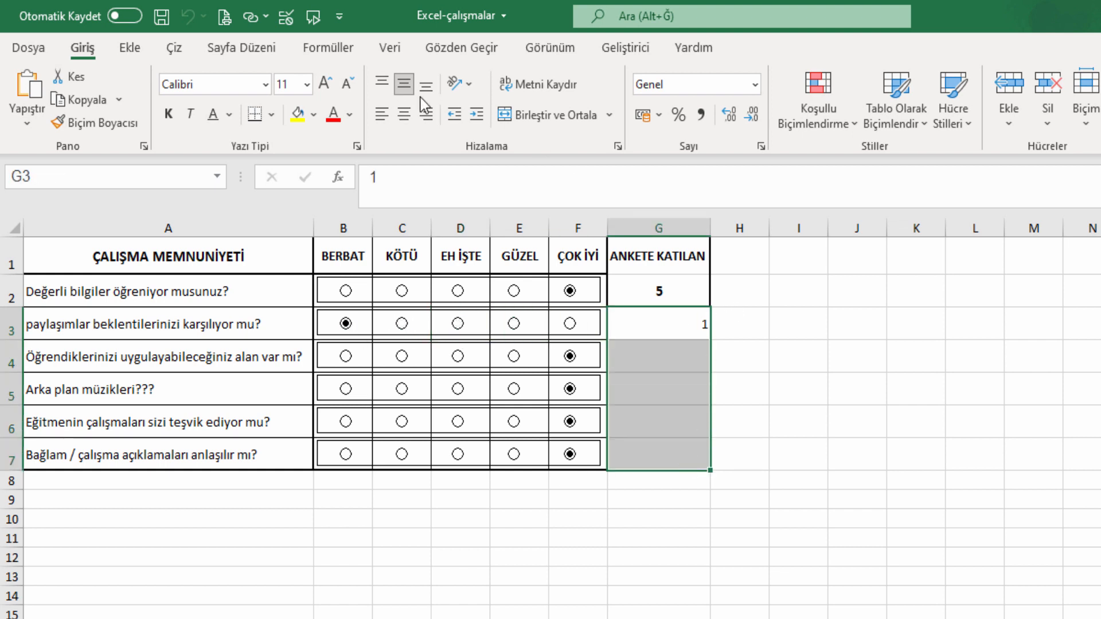
click(404, 115)
click(168, 114)
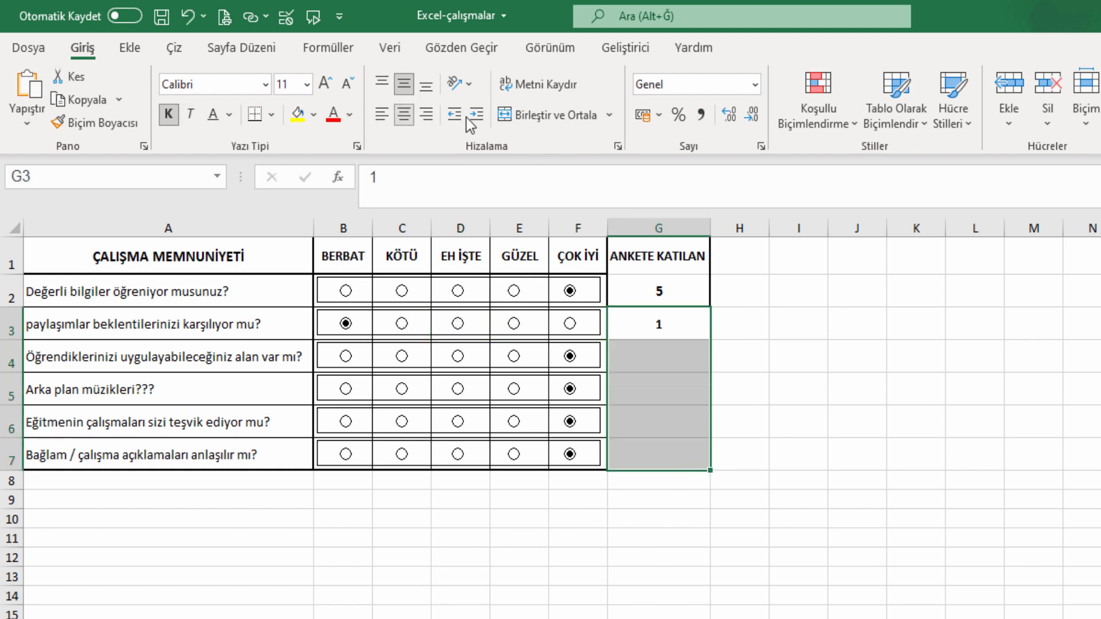
click(695, 293)
click(127, 129)
drag(660, 324, 734, 437)
Test row 3 by choosing GÜZEL, EH İŞTE, then BERBAT and watching G3 update.
click(798, 422)
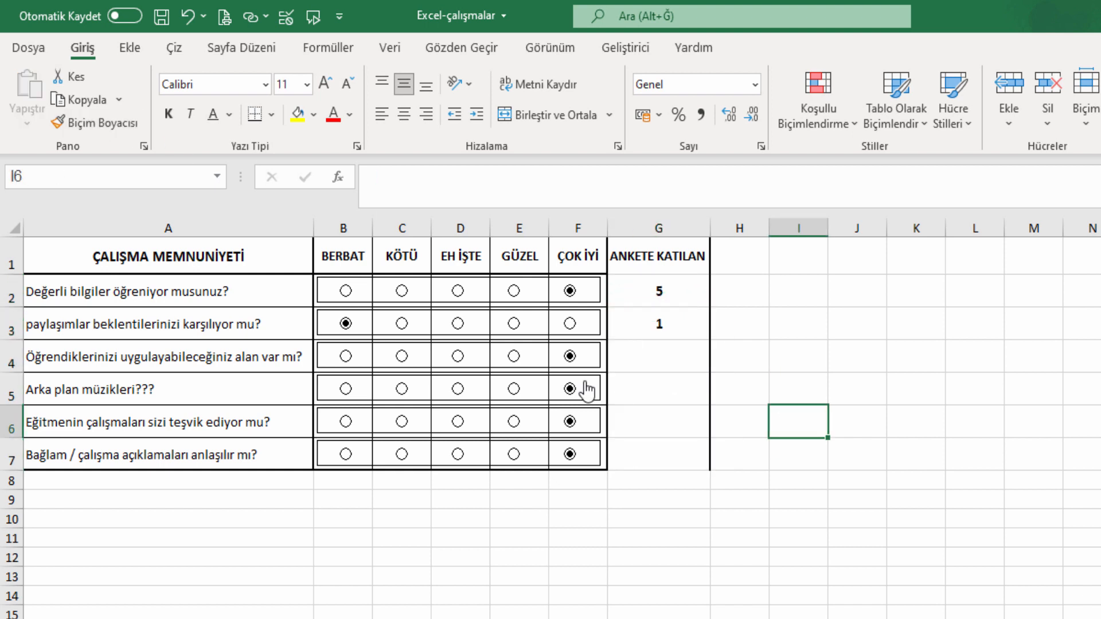
click(507, 325)
click(457, 324)
click(345, 324)
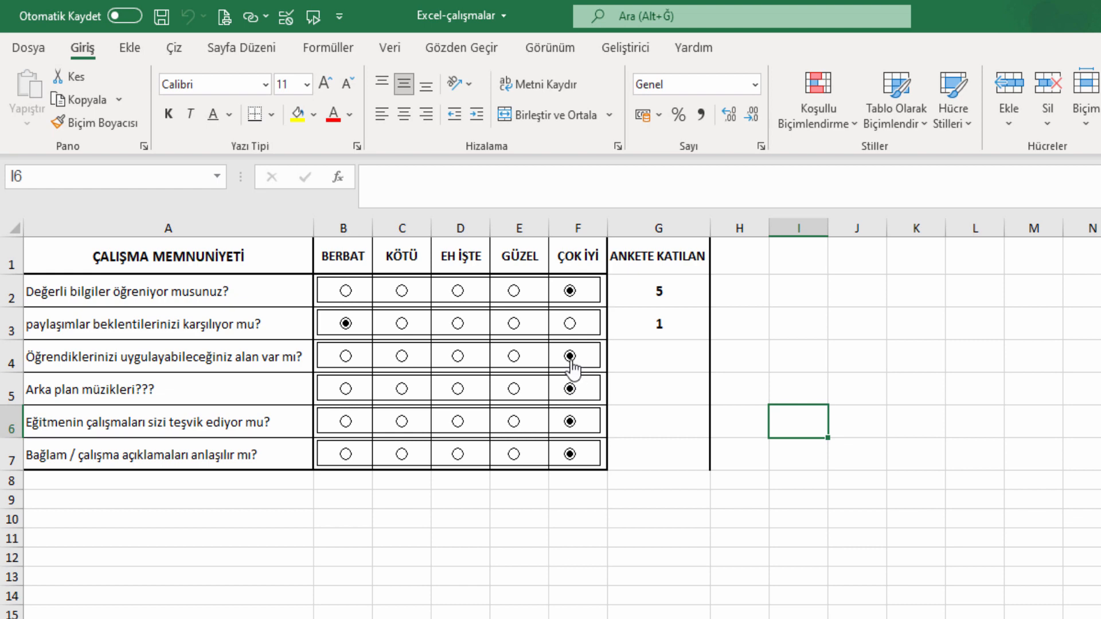
Link row 4's option buttons to cell G4 and test them with GÜZEL, then KÖTÜ.
right_click(571, 360)
click(695, 571)
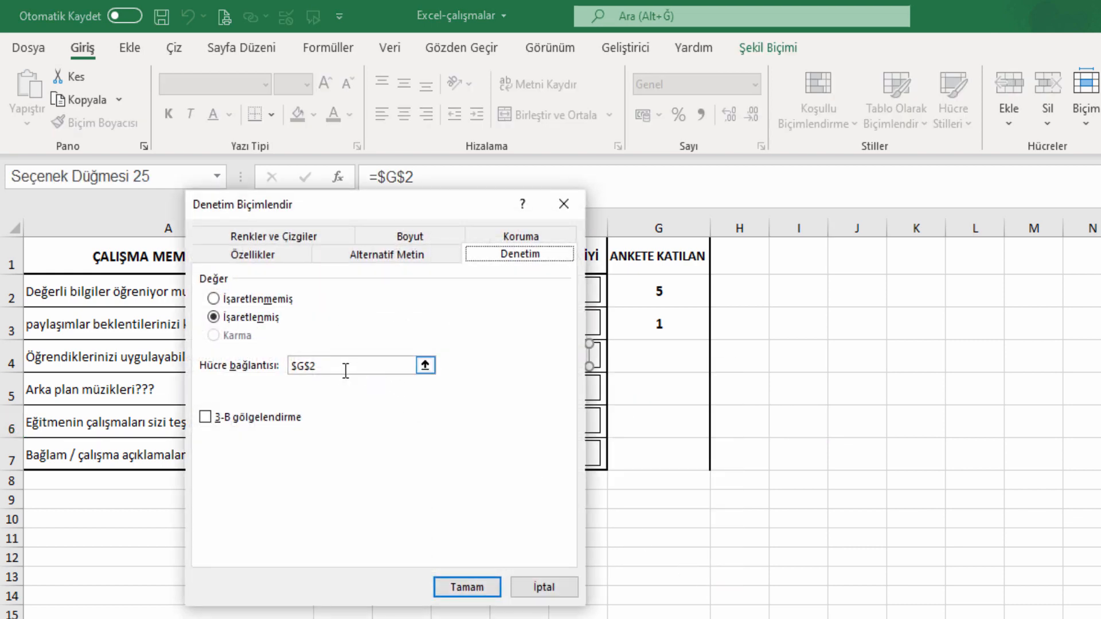
click(425, 366)
click(660, 356)
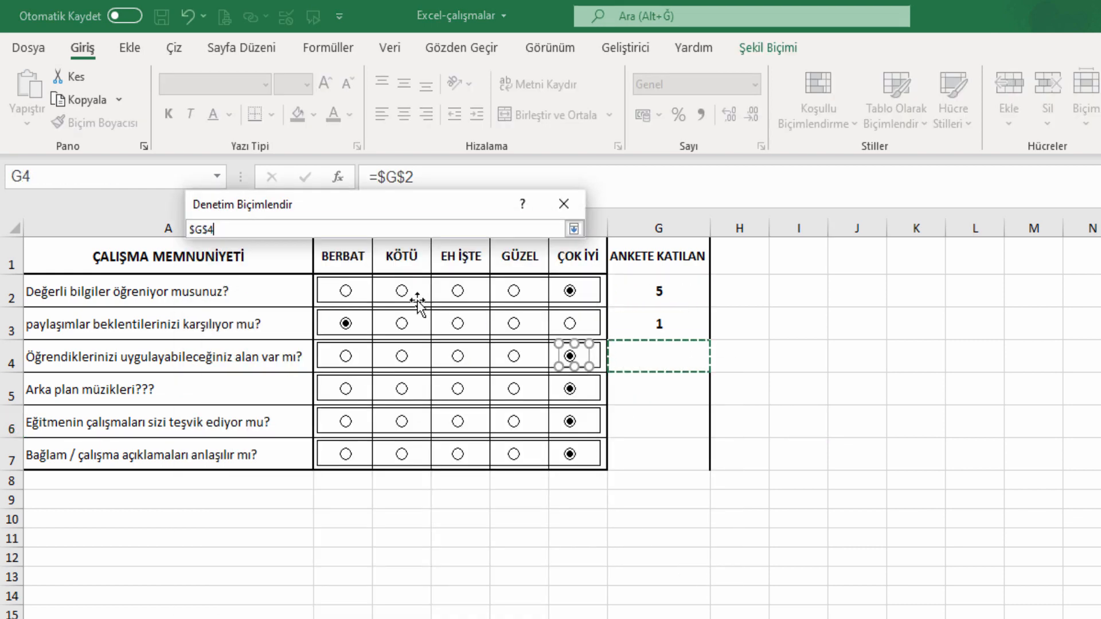
click(573, 229)
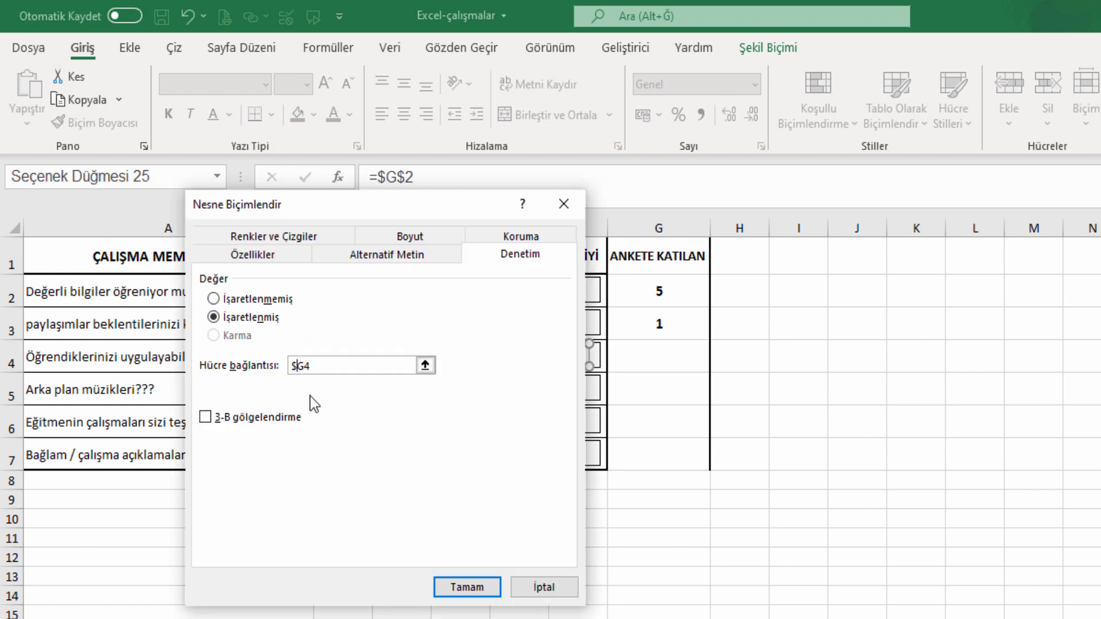
click(468, 587)
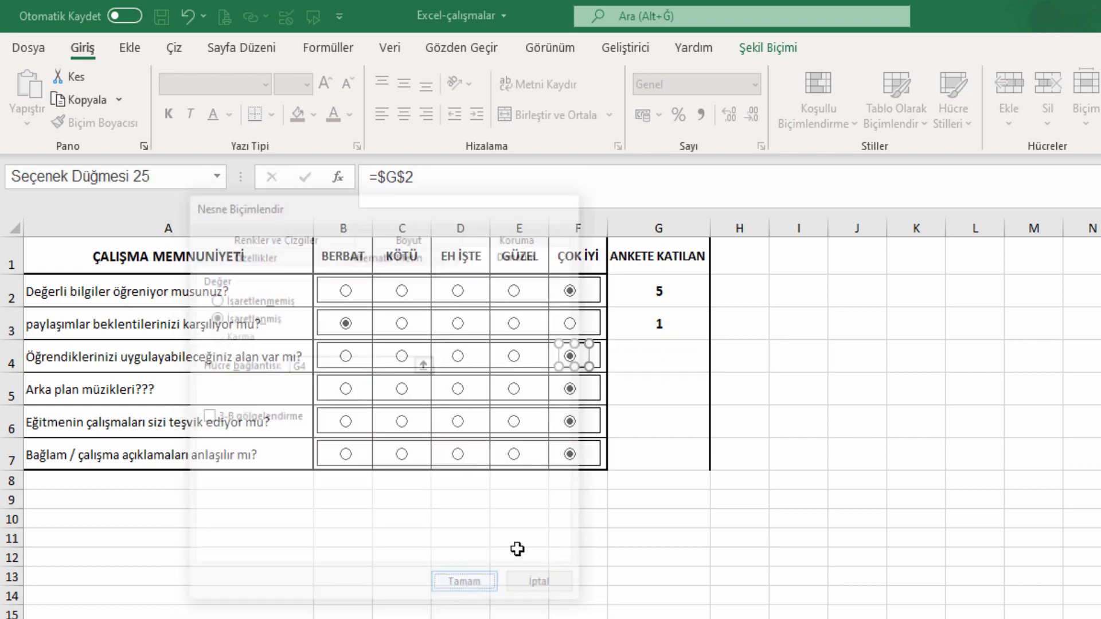
click(516, 358)
click(404, 358)
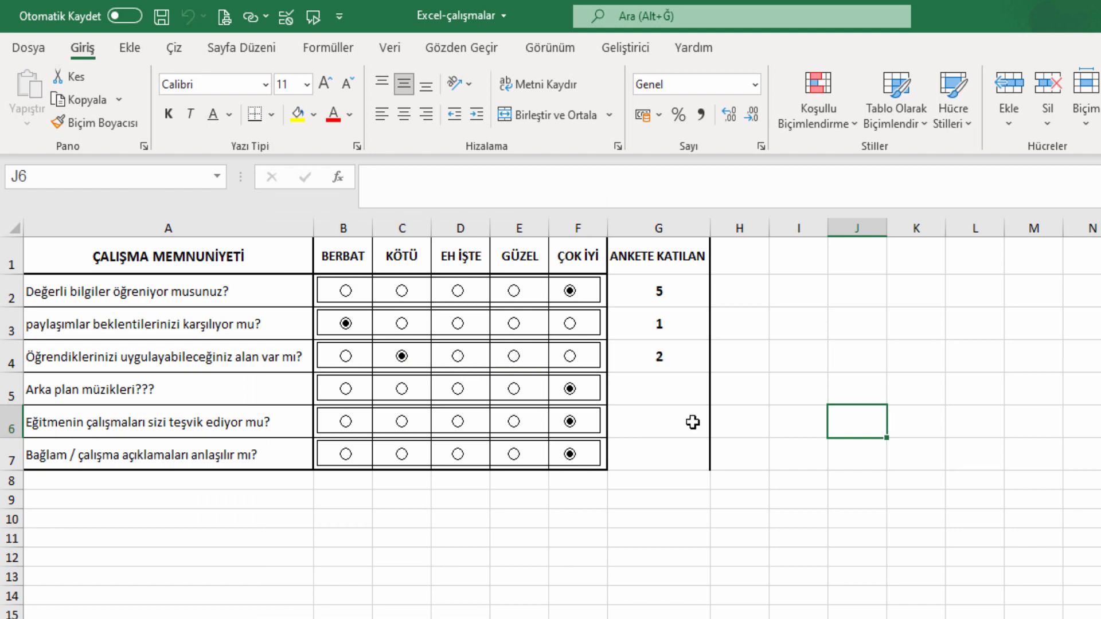
Link row 5's option buttons to cell G5 and test them with GÜZEL, then KÖTÜ.
click(661, 394)
right_click(569, 392)
click(660, 600)
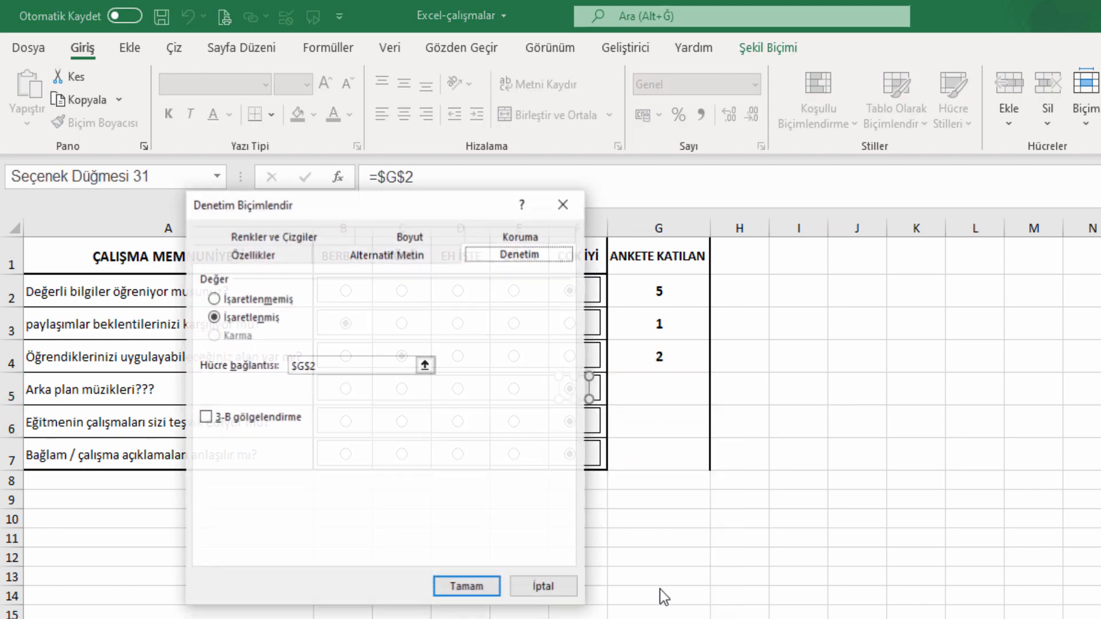
click(425, 366)
click(665, 388)
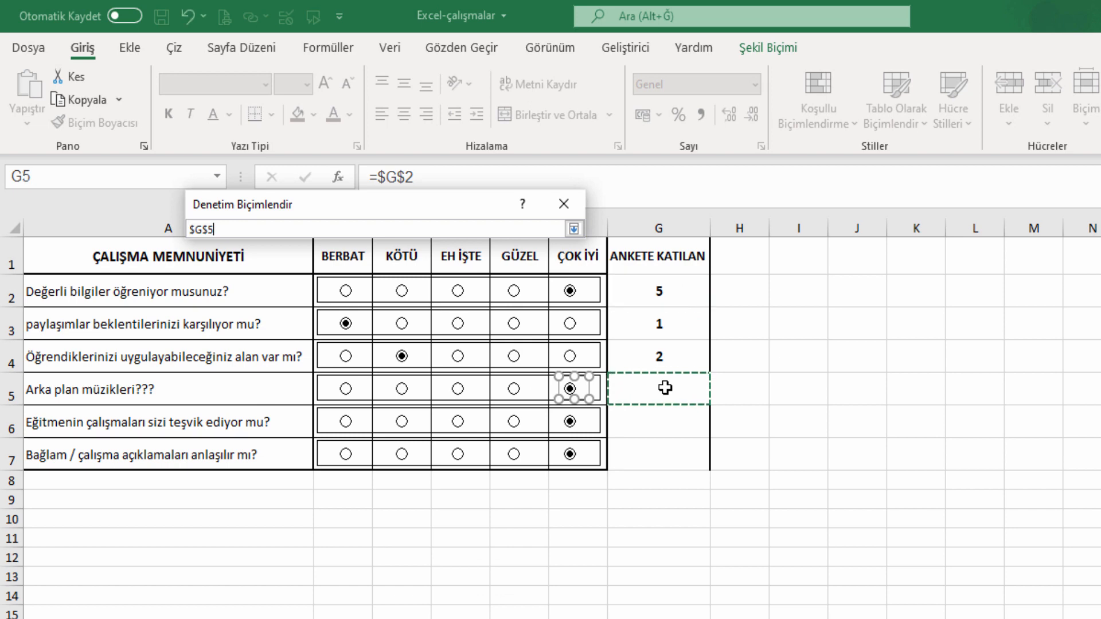
click(573, 229)
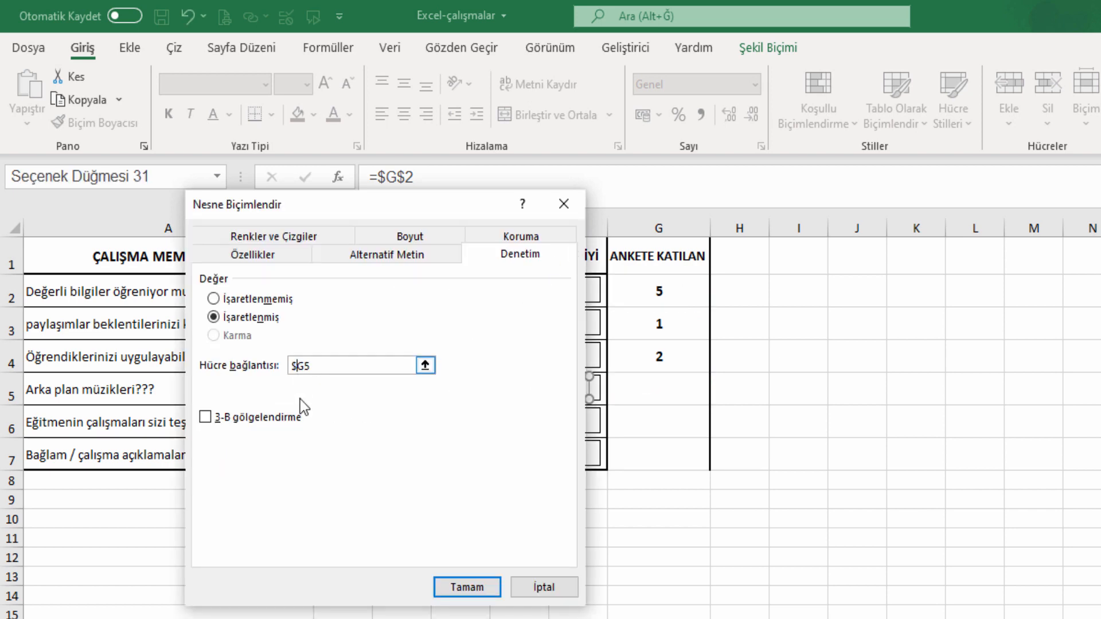
click(446, 595)
click(717, 427)
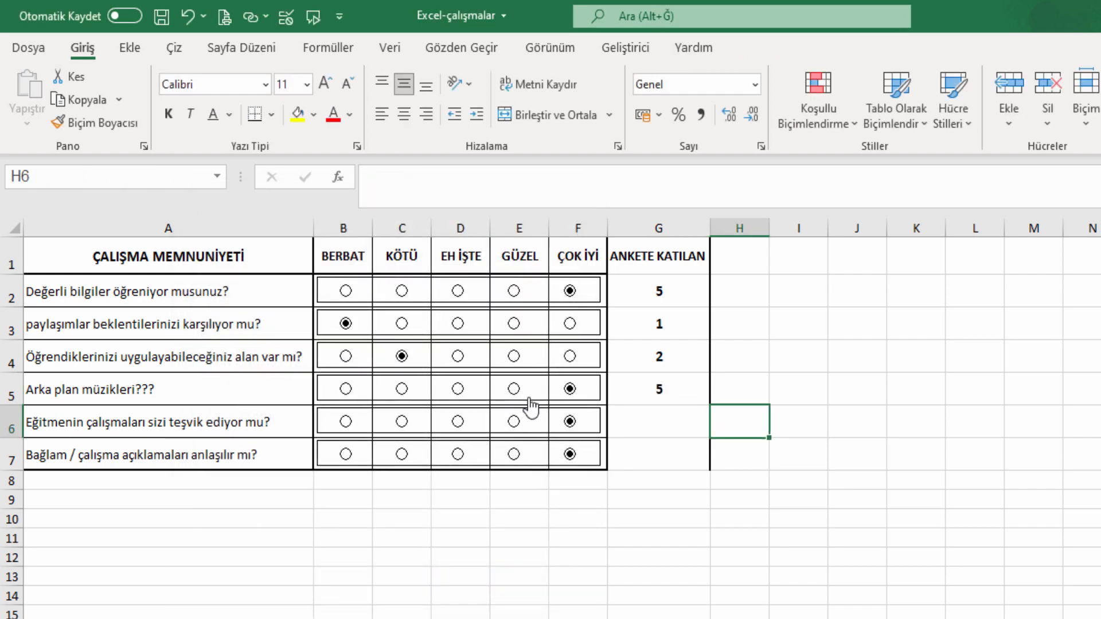
click(514, 390)
click(402, 389)
Replace row 6's cell link with G6 in the Format Control settings.
right_click(572, 427)
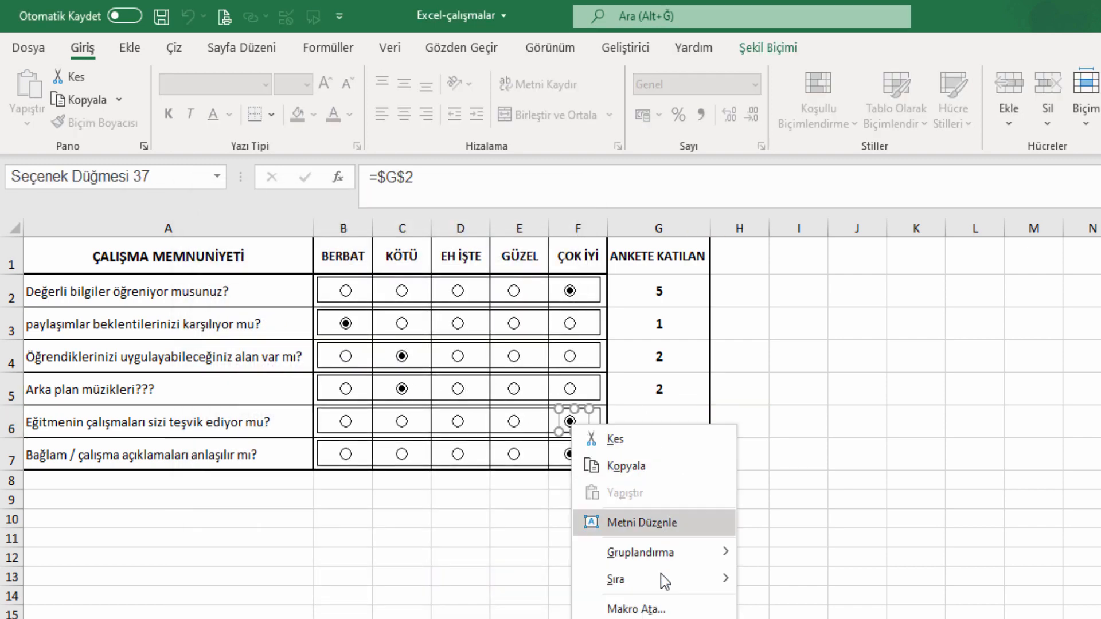
click(663, 618)
drag(330, 363, 252, 363)
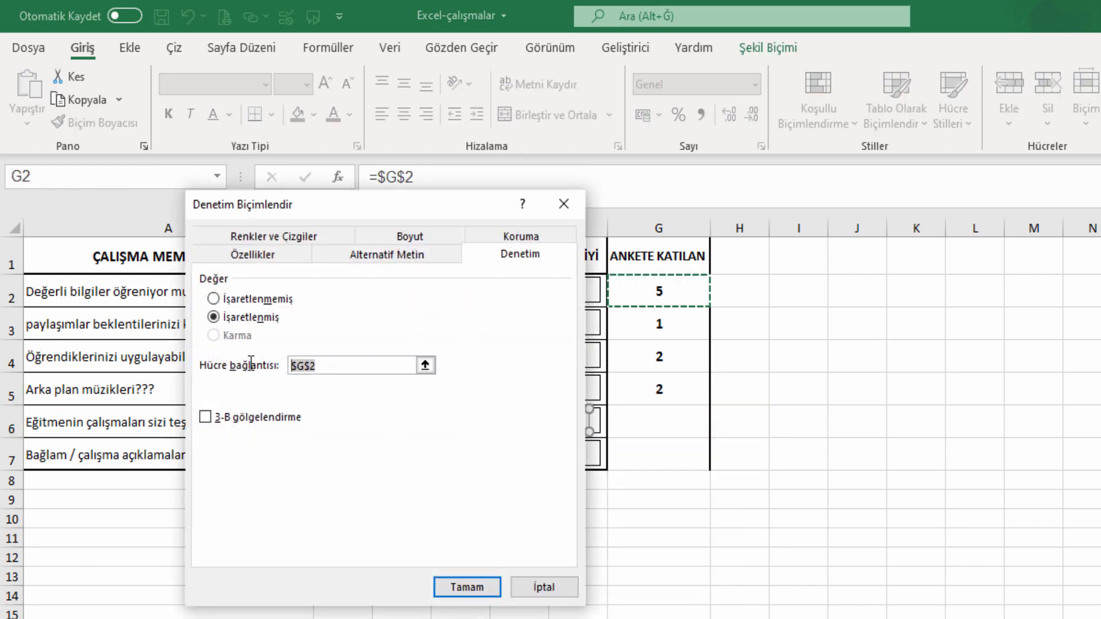
text(G6)
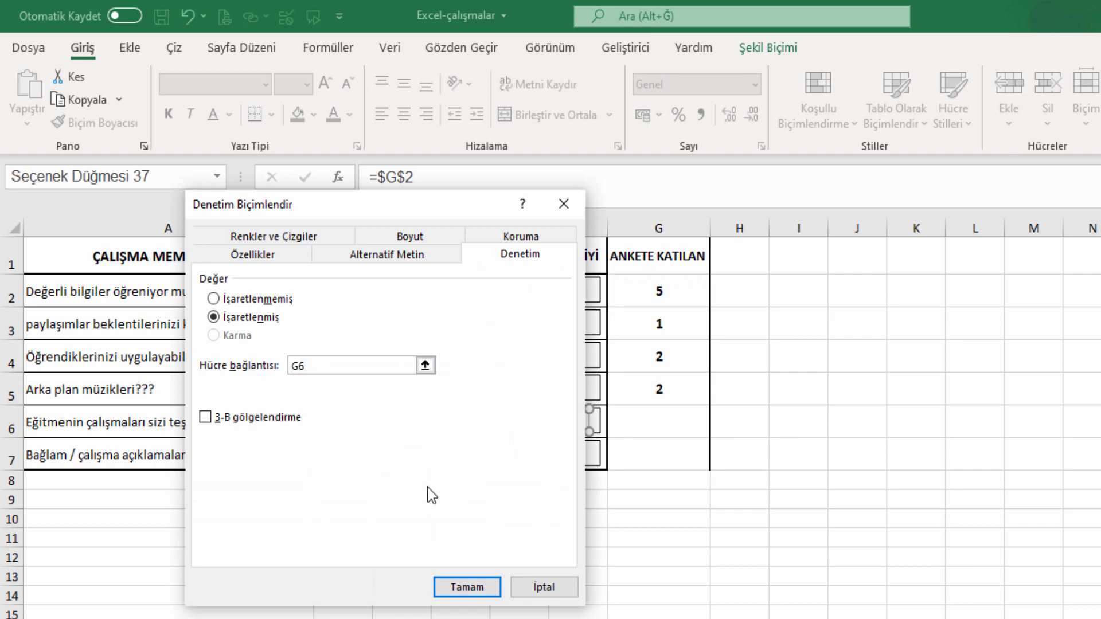
click(487, 584)
click(775, 447)
Test row 6 with GÜZEL, then link row 7's buttons to G7 and test GÜZEL and KÖTÜ.
click(514, 422)
right_click(577, 459)
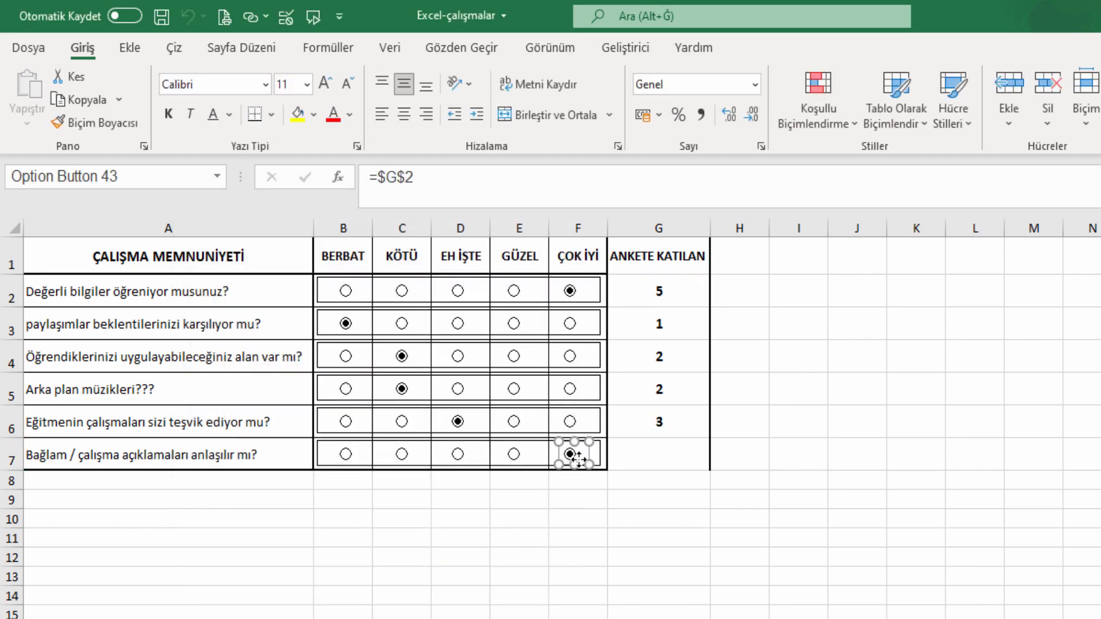
click(625, 618)
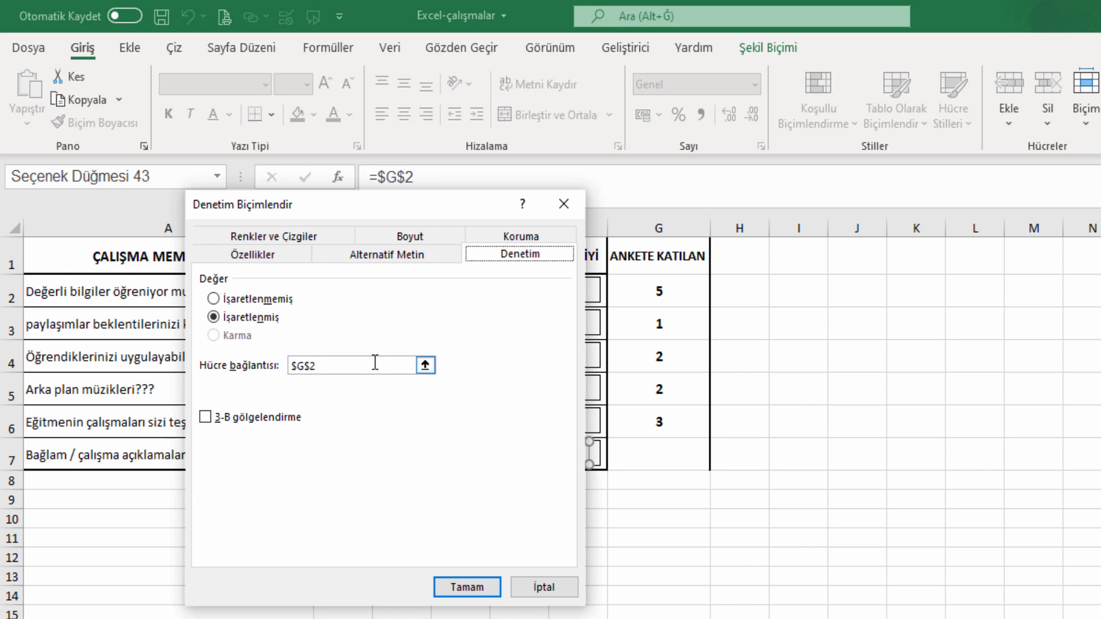
drag(375, 362, 213, 360)
text(G7)
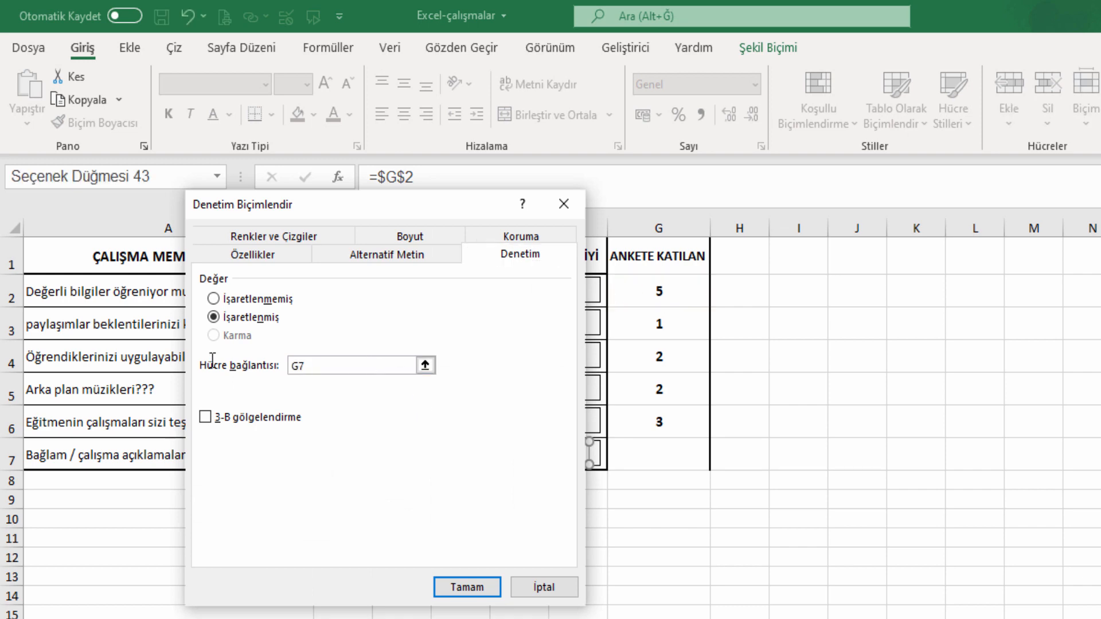
click(467, 588)
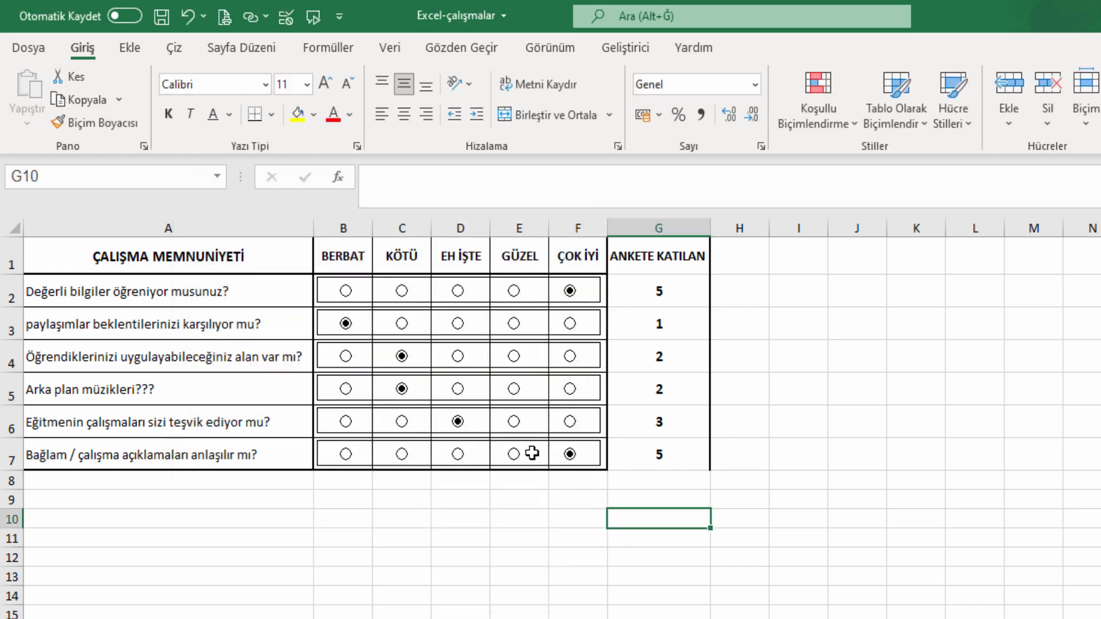
click(514, 454)
click(404, 456)
Put an outside border around the score cells G2:G7.
drag(675, 455, 681, 290)
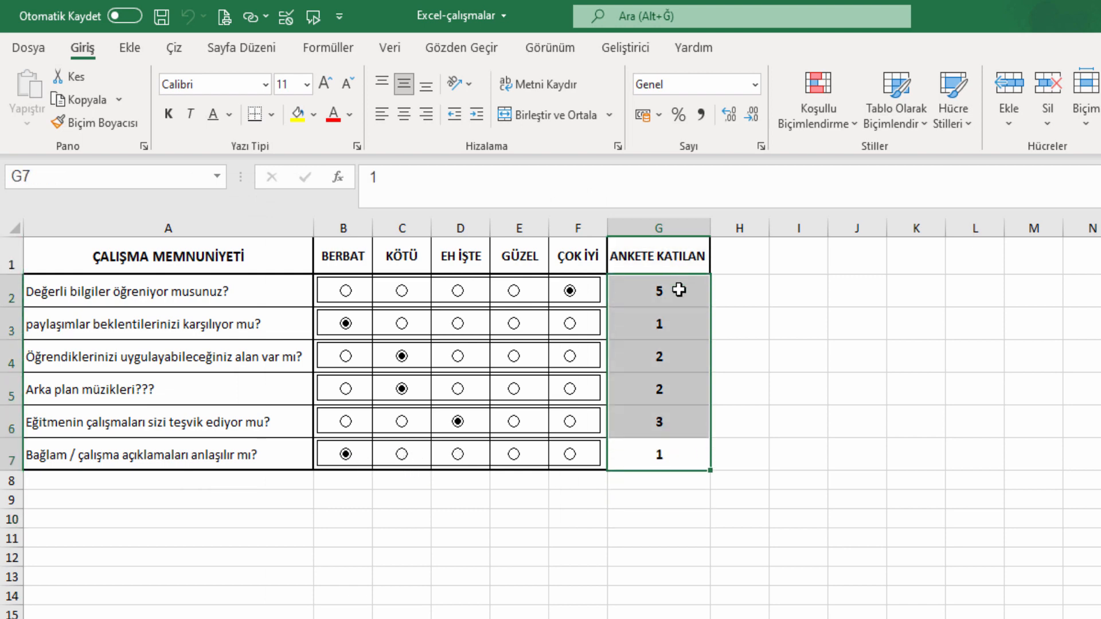
click(272, 115)
click(281, 332)
Set the answers in rows 6, 5 and 4 to BERBAT.
click(726, 391)
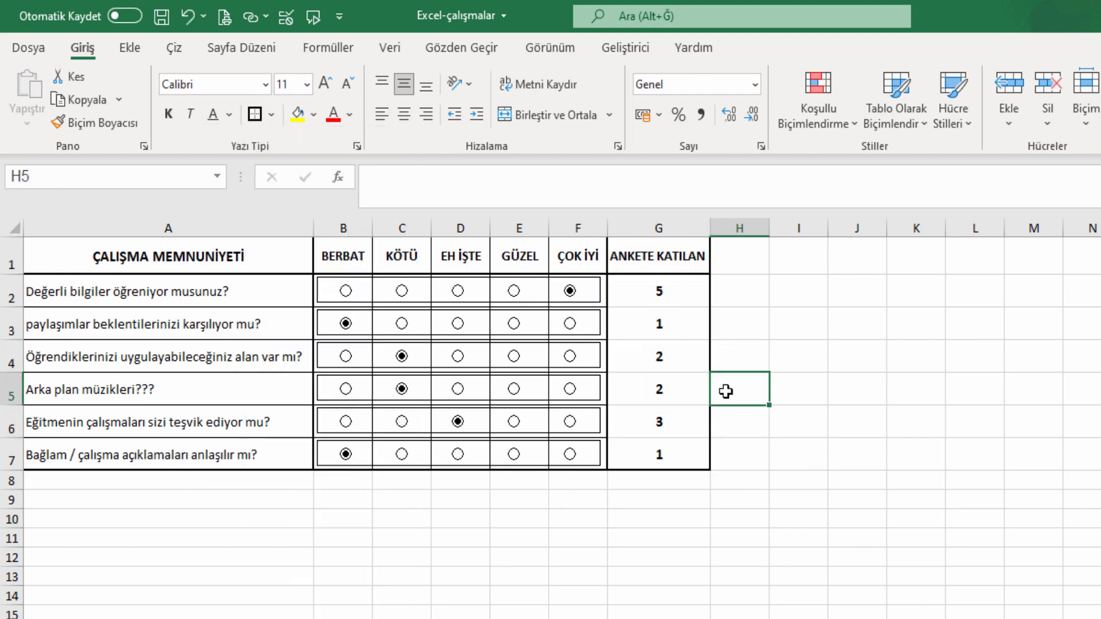
click(343, 424)
click(346, 389)
click(345, 356)
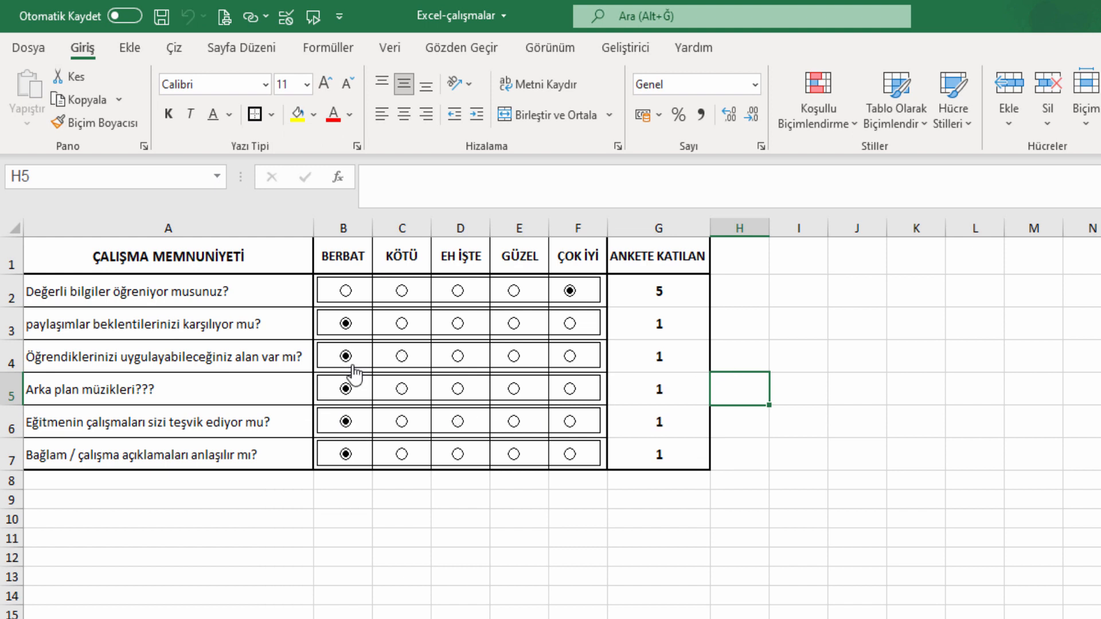
Hide the worksheet gridlines.
click(549, 48)
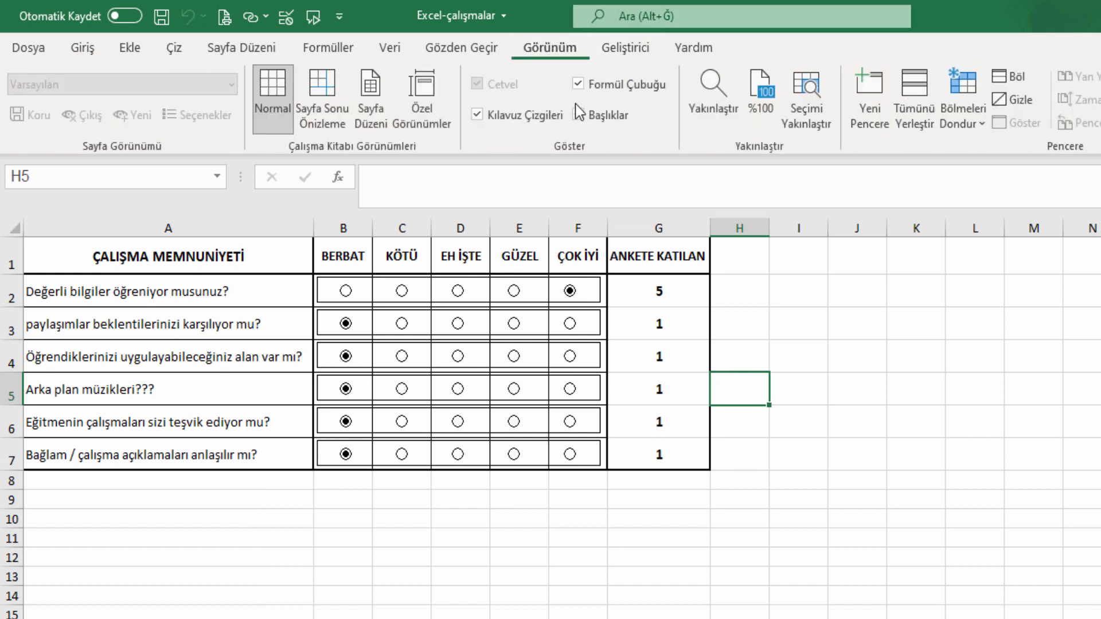
click(526, 118)
click(798, 389)
click(653, 456)
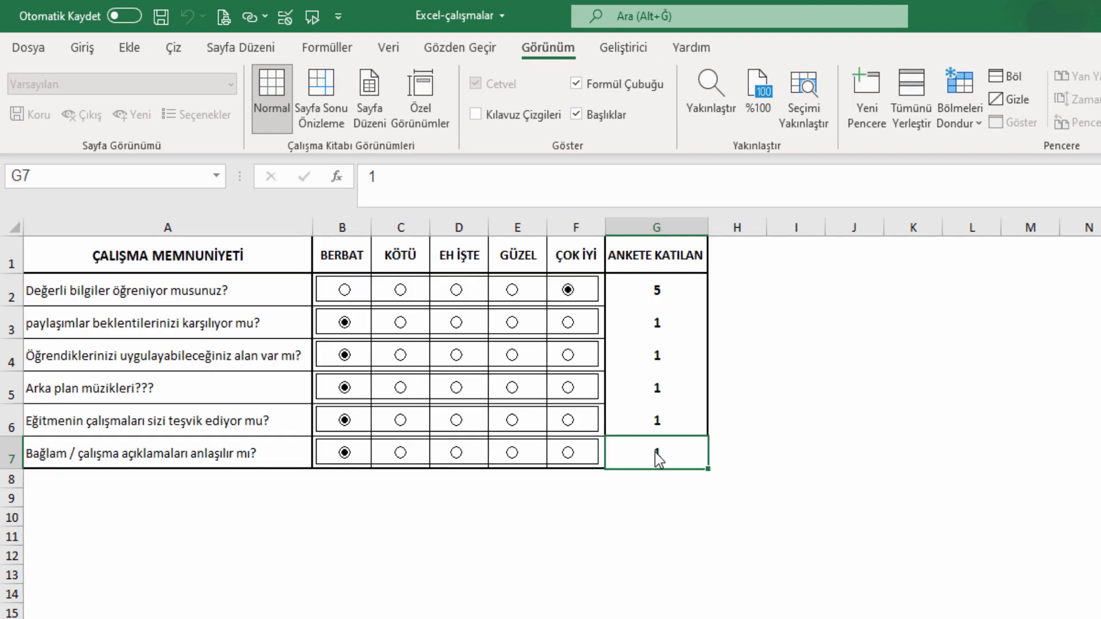
Insert a new row 1 and merge each header in A through F with the cell above it.
right_click(10, 259)
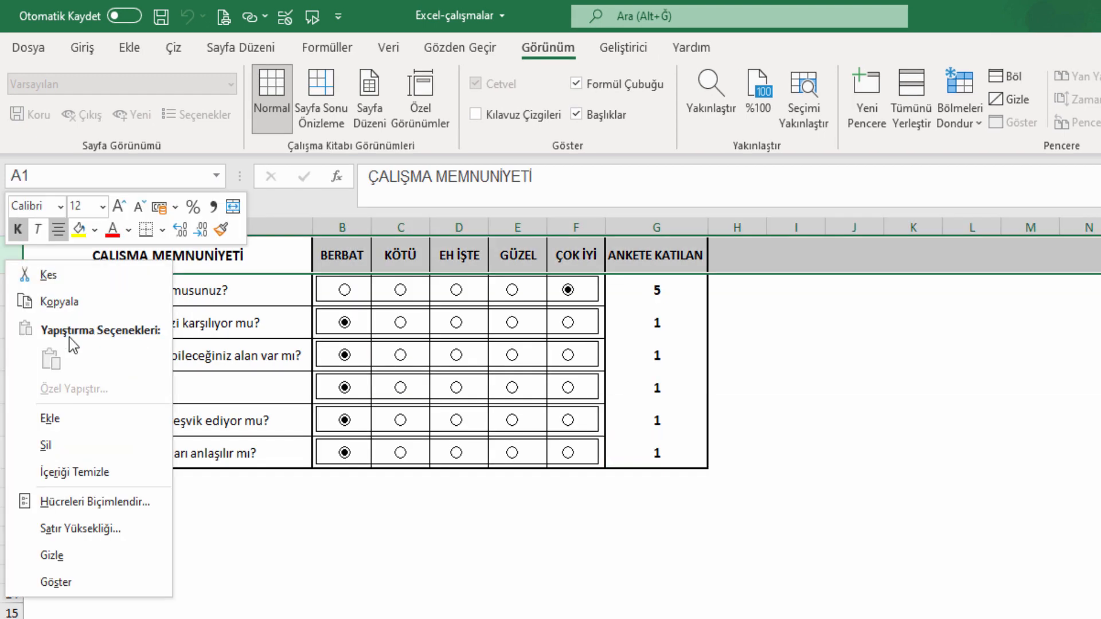
click(73, 416)
click(890, 417)
drag(181, 248, 177, 263)
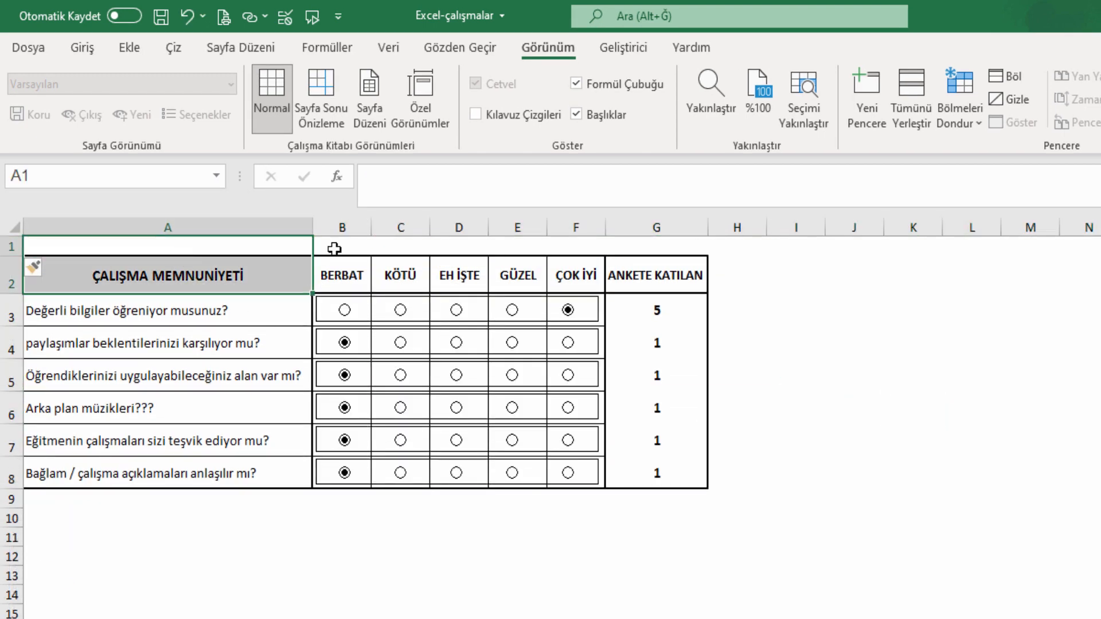
drag(332, 246, 340, 269)
drag(400, 247, 402, 270)
drag(470, 247, 483, 268)
drag(514, 247, 516, 268)
drag(572, 247, 575, 264)
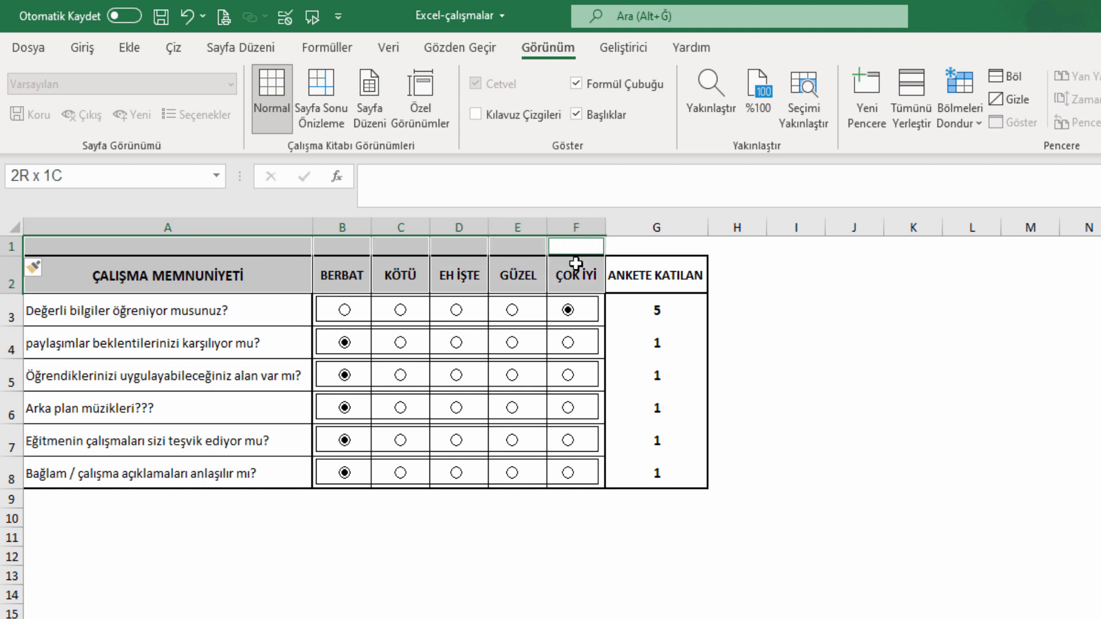
click(80, 48)
click(578, 116)
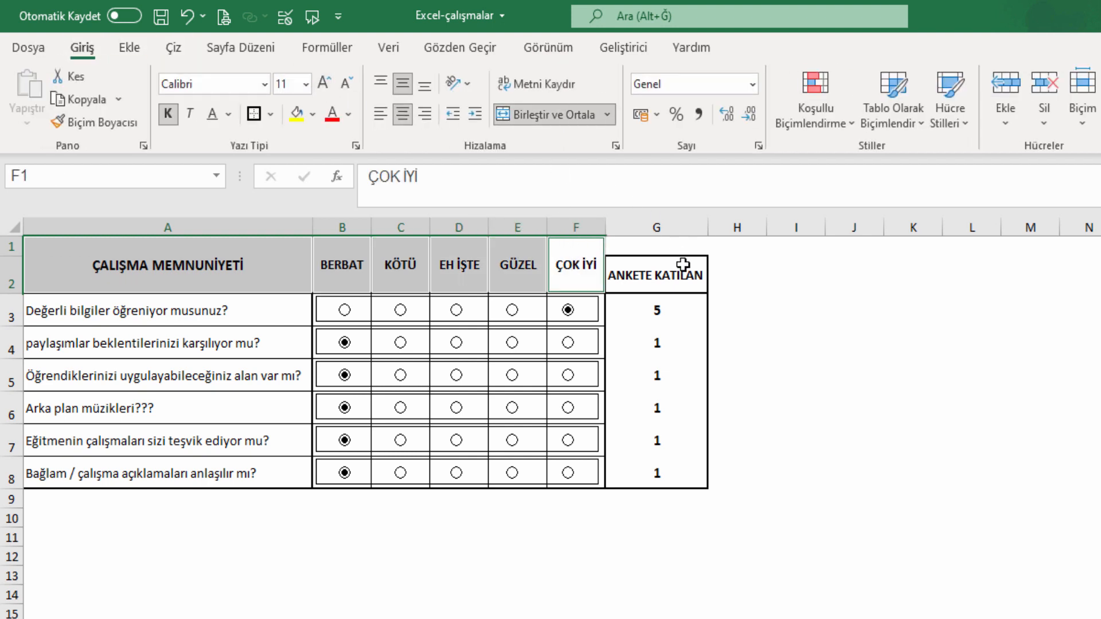
Apply All Borders to G1:G2 and move the ANKETE KATILAN heading up into G1.
drag(682, 263, 667, 241)
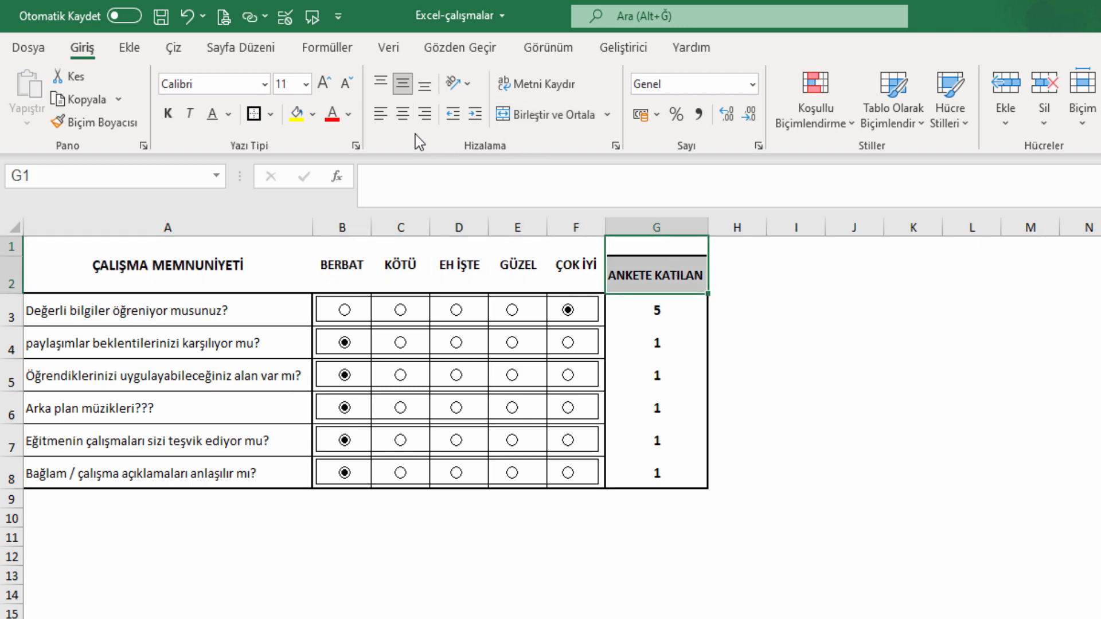
click(270, 115)
click(307, 302)
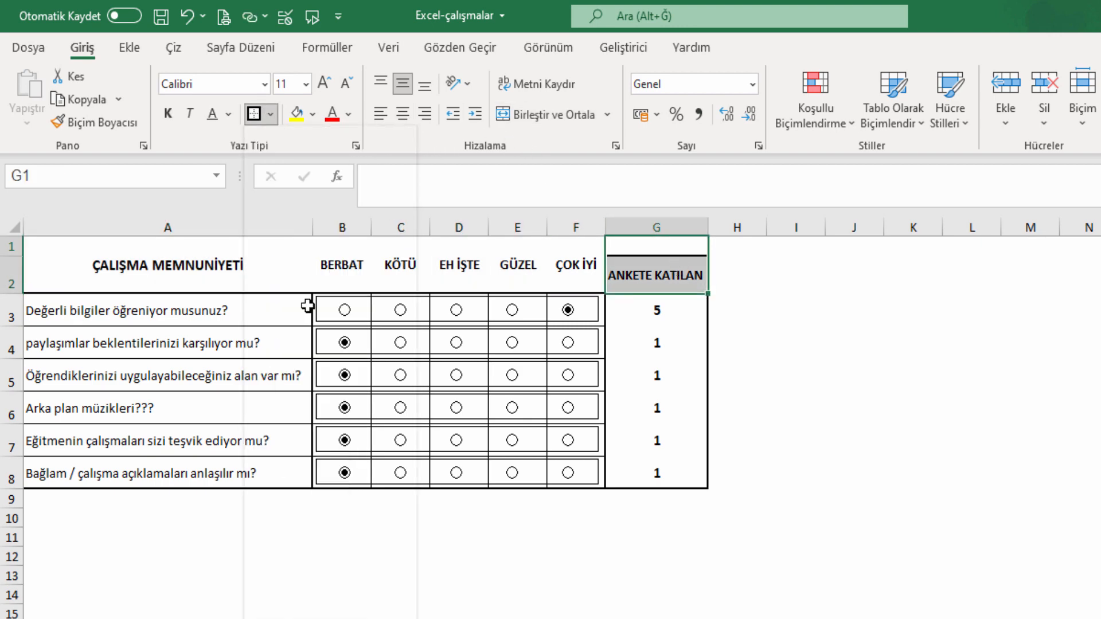
click(667, 258)
drag(706, 275, 700, 247)
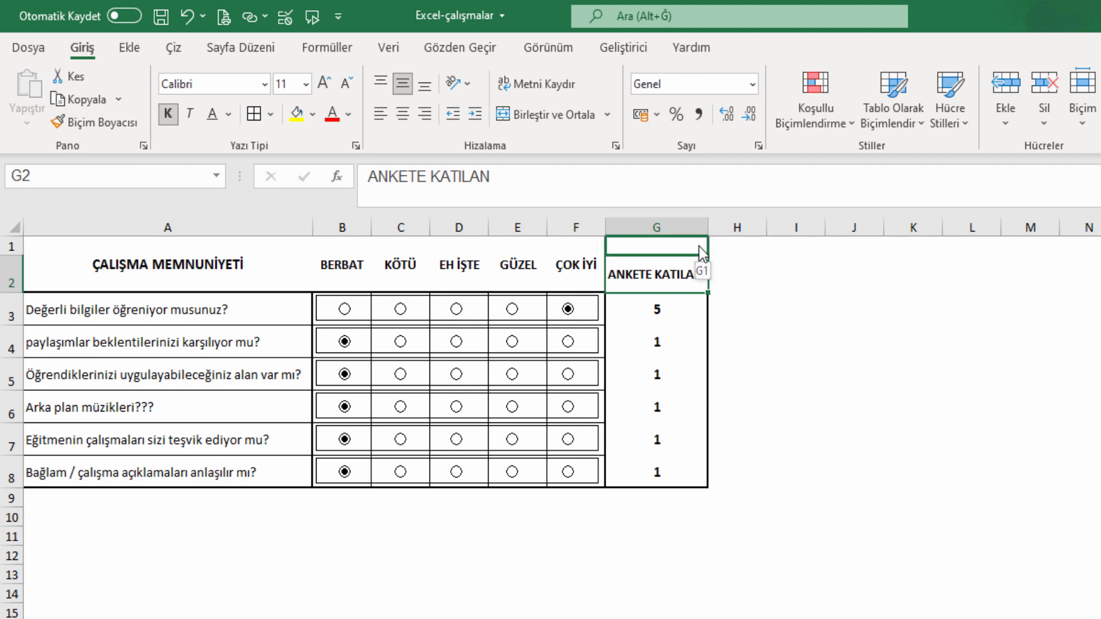
Enter the respondent's full name in G2 and make it bold.
click(659, 274)
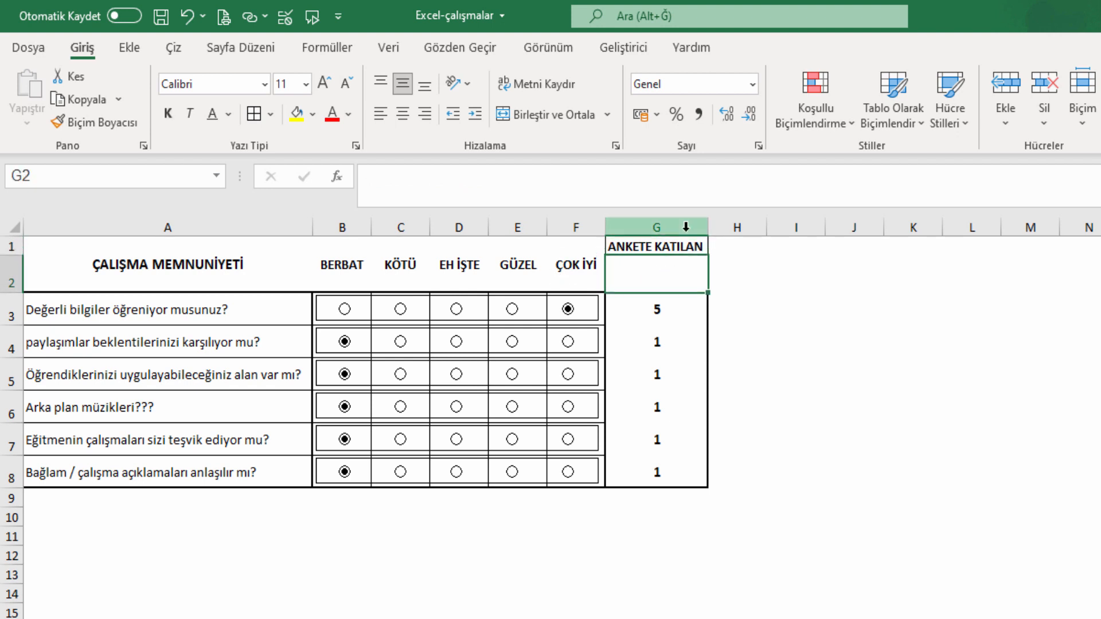
key(Return)
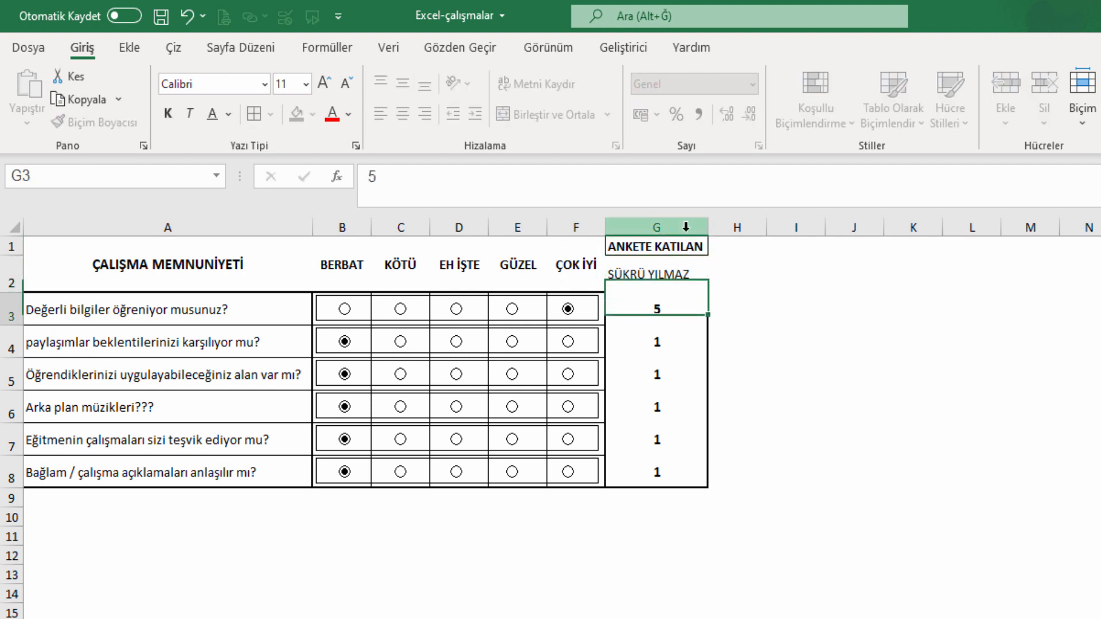
click(696, 270)
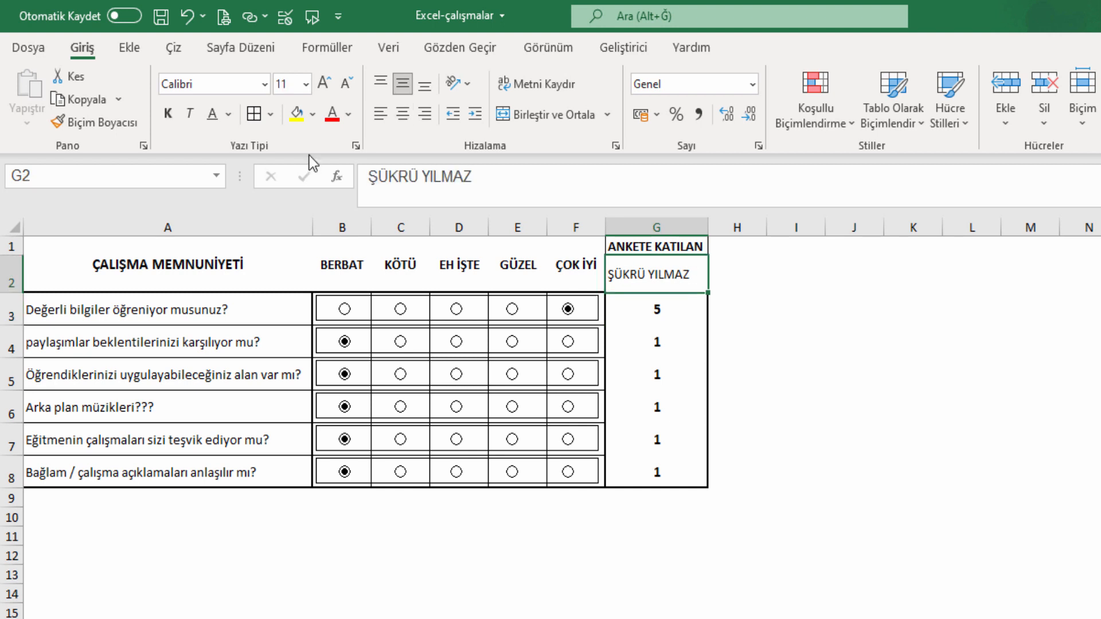
click(175, 113)
Put a thick outside border around the header block A1:G2.
drag(137, 255, 657, 269)
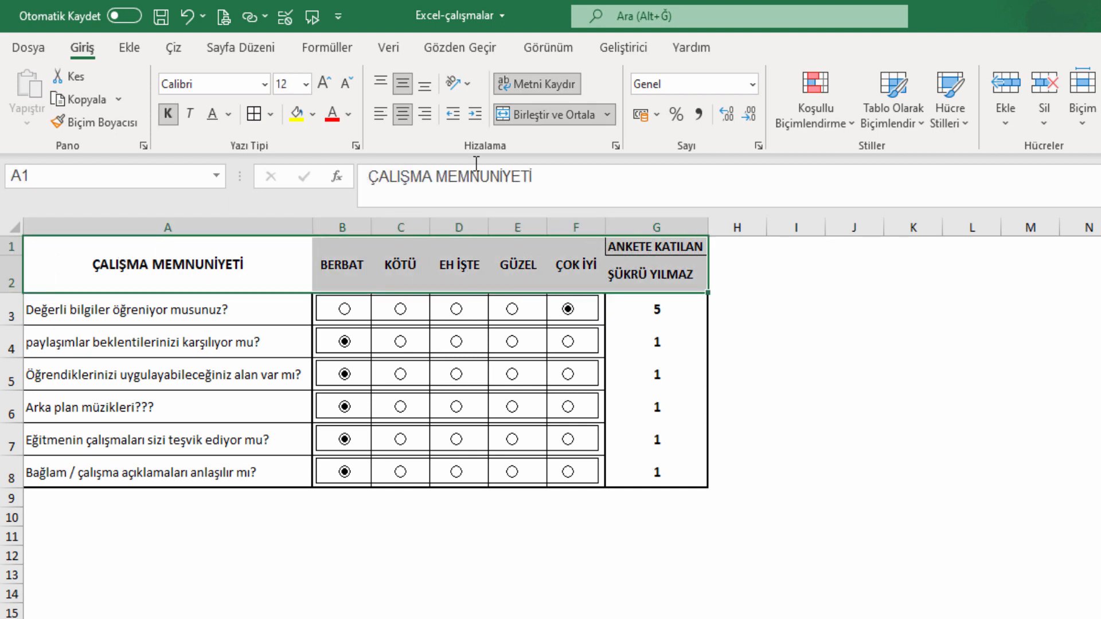
click(254, 113)
click(270, 114)
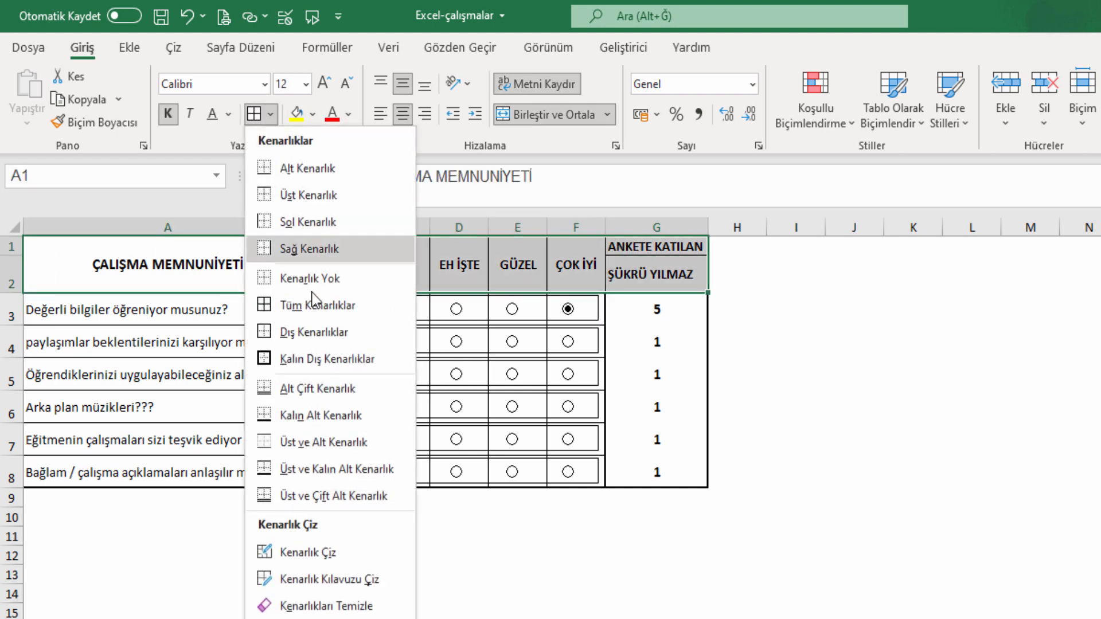
click(313, 357)
click(829, 372)
Make row 1 taller, add borders to the name cell G2, and reselect the header block.
click(671, 248)
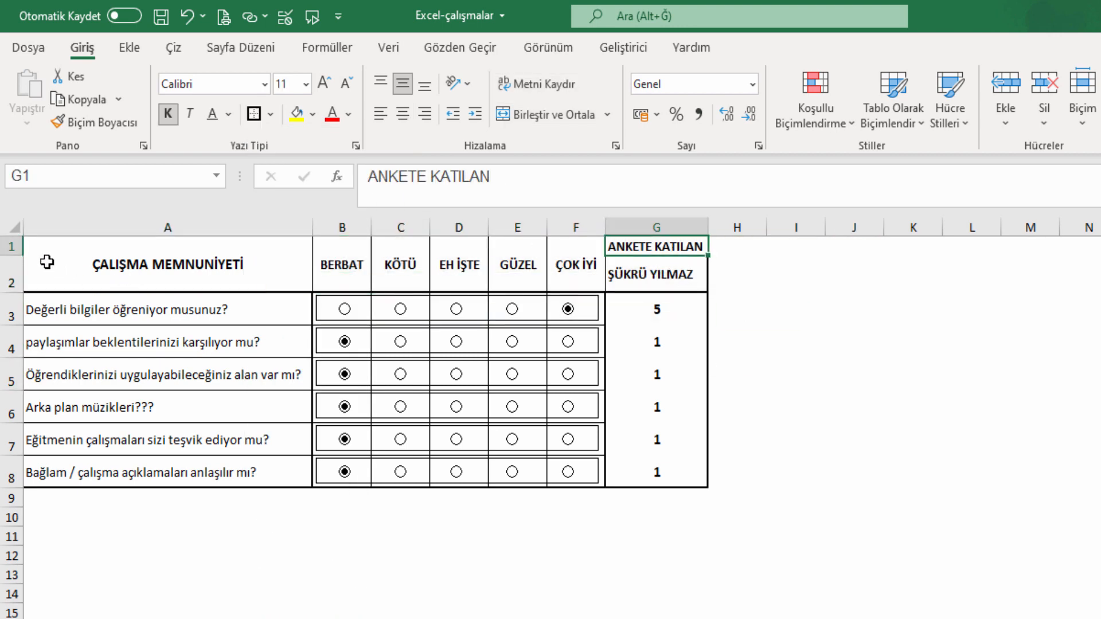
drag(11, 256, 12, 276)
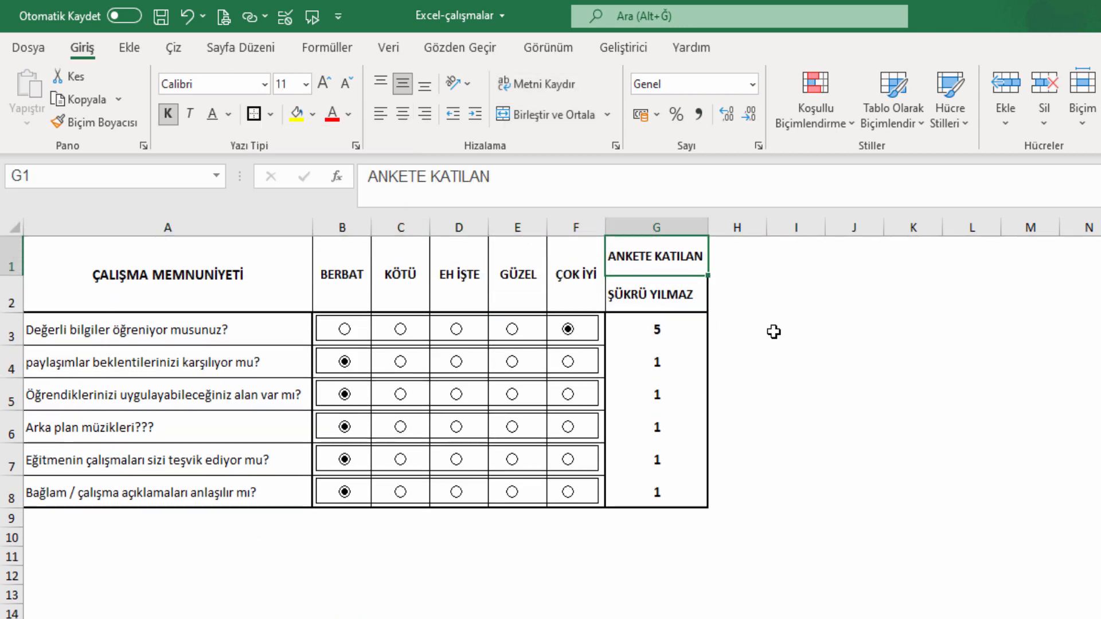
click(855, 330)
click(671, 297)
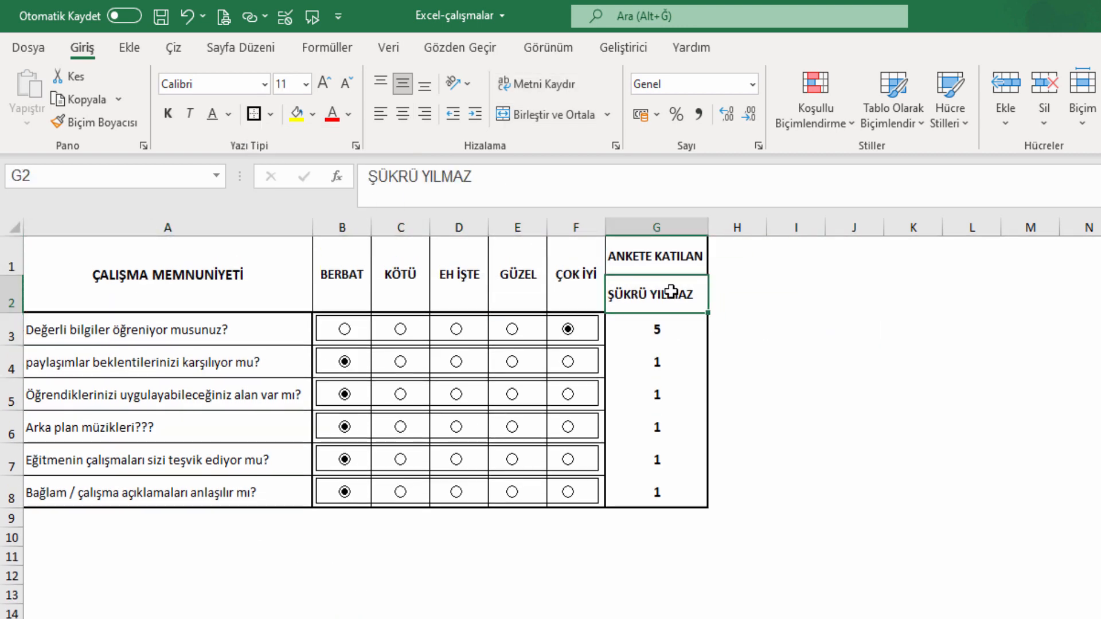
click(254, 114)
click(953, 385)
drag(659, 281, 172, 274)
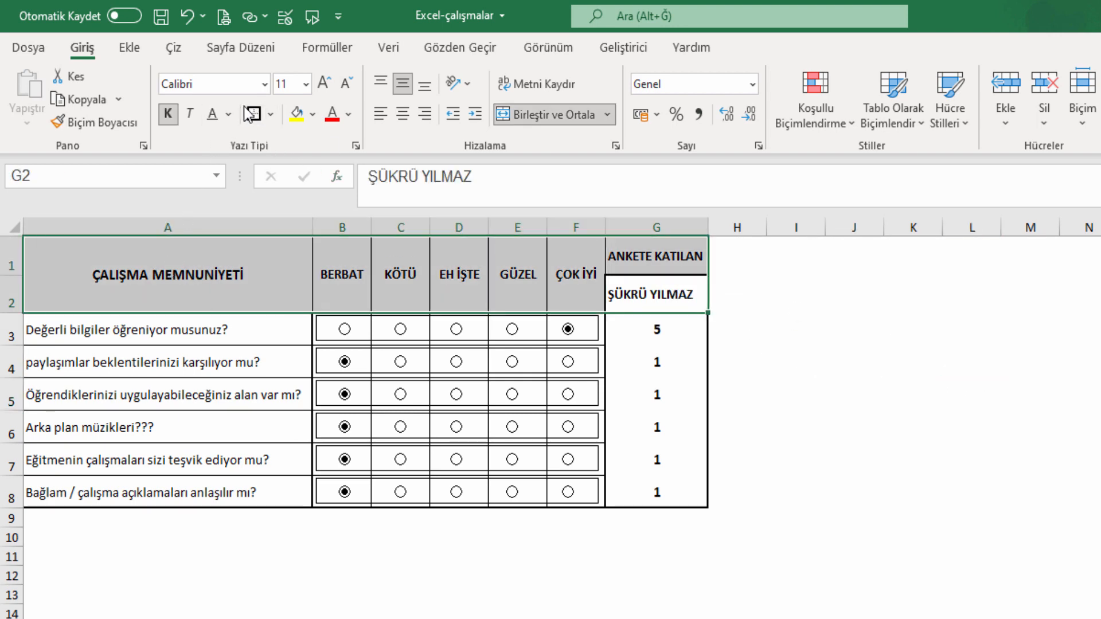
click(12, 261)
Insert a blank row 1, collapse it nearly out of sight, and widen column F slightly.
right_click(12, 261)
click(54, 411)
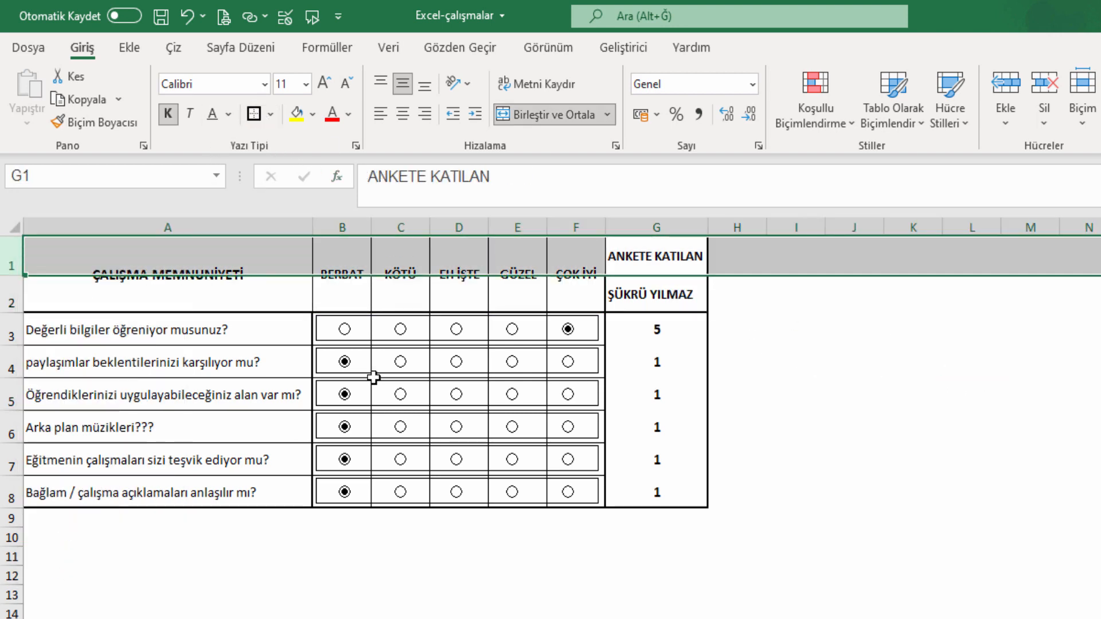
drag(13, 250, 13, 235)
click(755, 344)
click(829, 359)
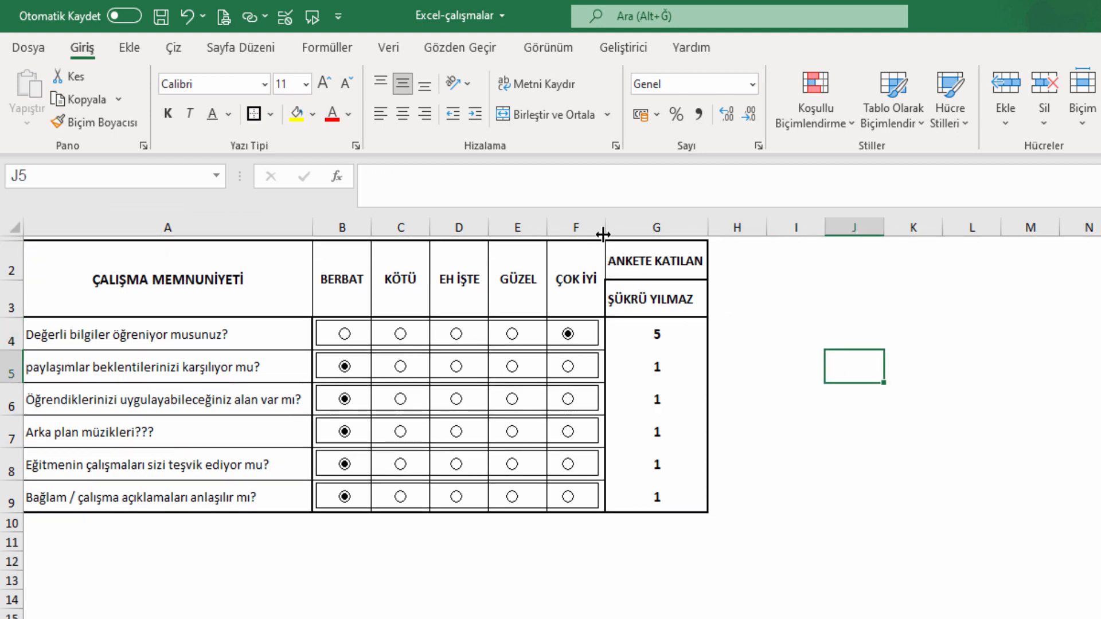
drag(605, 232, 606, 233)
Select the A2:F3 heading cells, then the name cell G3.
click(587, 274)
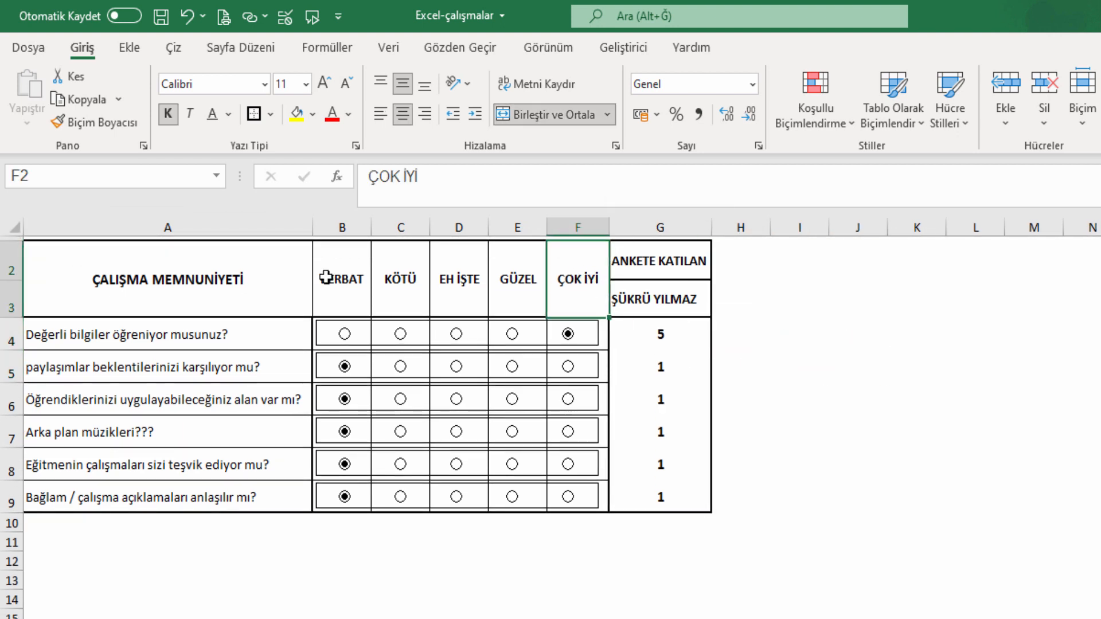
shift+click(298, 277)
click(849, 462)
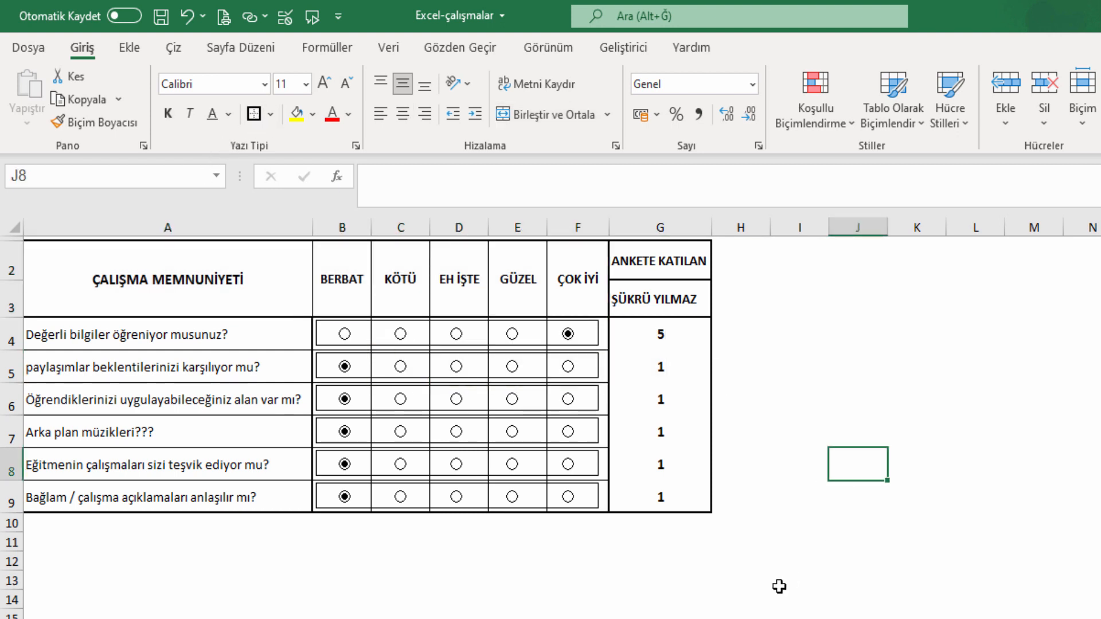
click(766, 596)
click(670, 302)
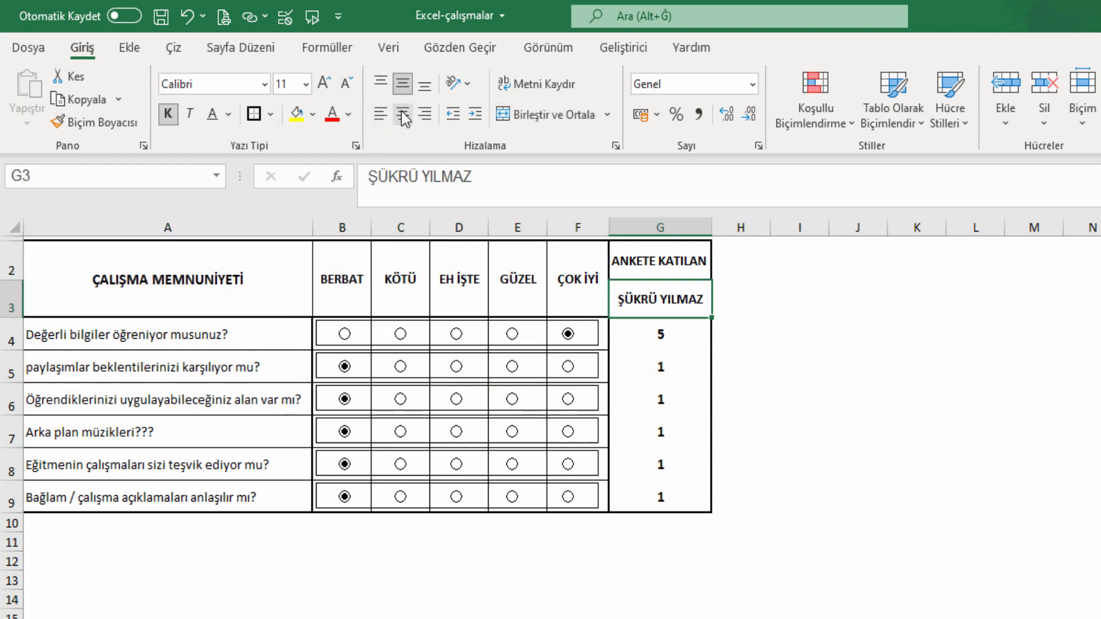
click(936, 463)
Copy the six survey questions in A4:A9.
click(676, 251)
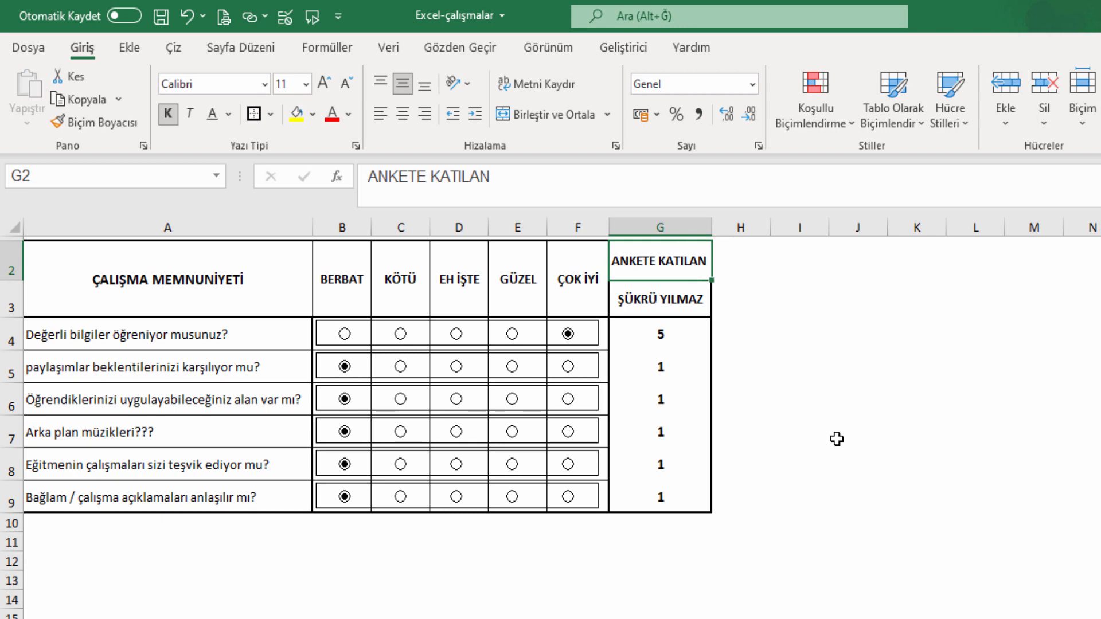
click(836, 439)
click(657, 497)
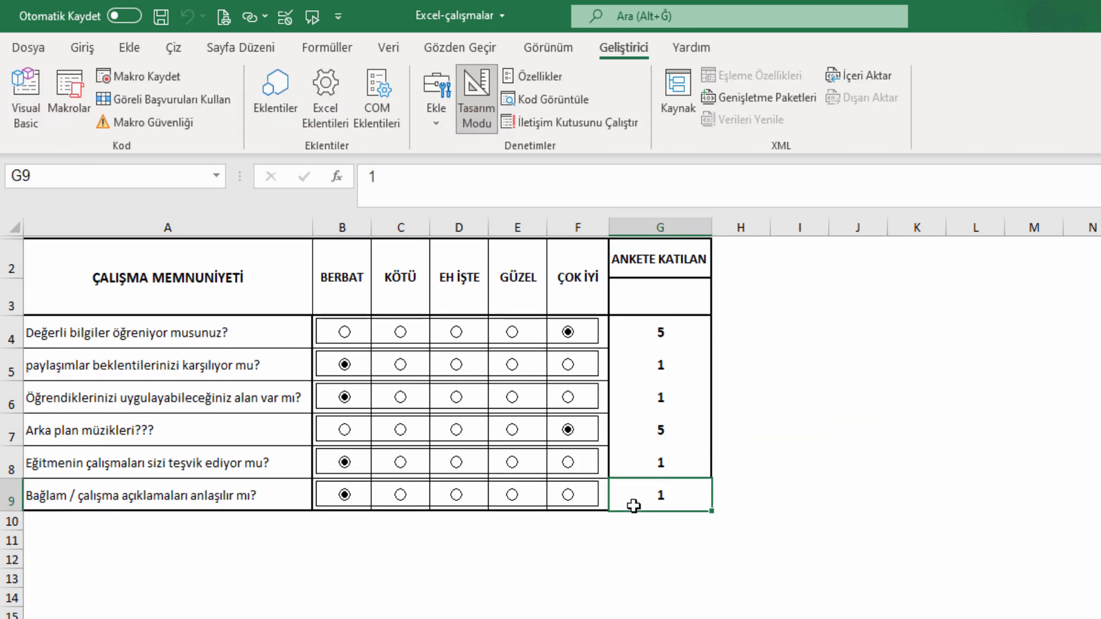
scroll(346, 592, down, 7)
scroll(352, 577, up, 7)
drag(93, 317, 118, 497)
key(ctrl+c)
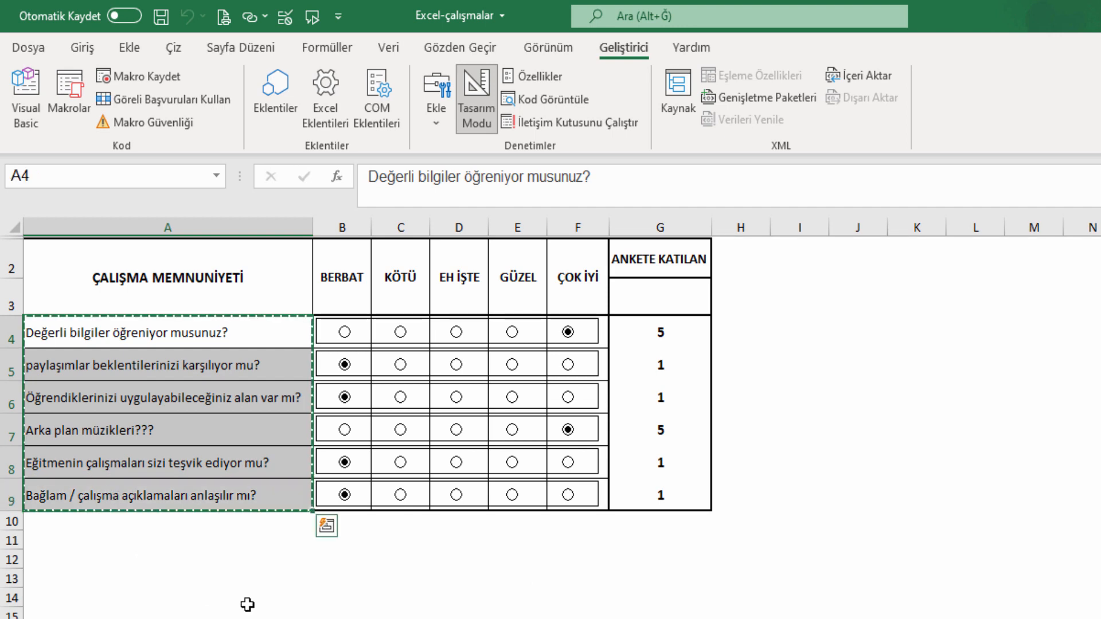
Paste the questions transposed across B11:G11 with Paste Special.
click(335, 553)
click(341, 539)
right_click(341, 540)
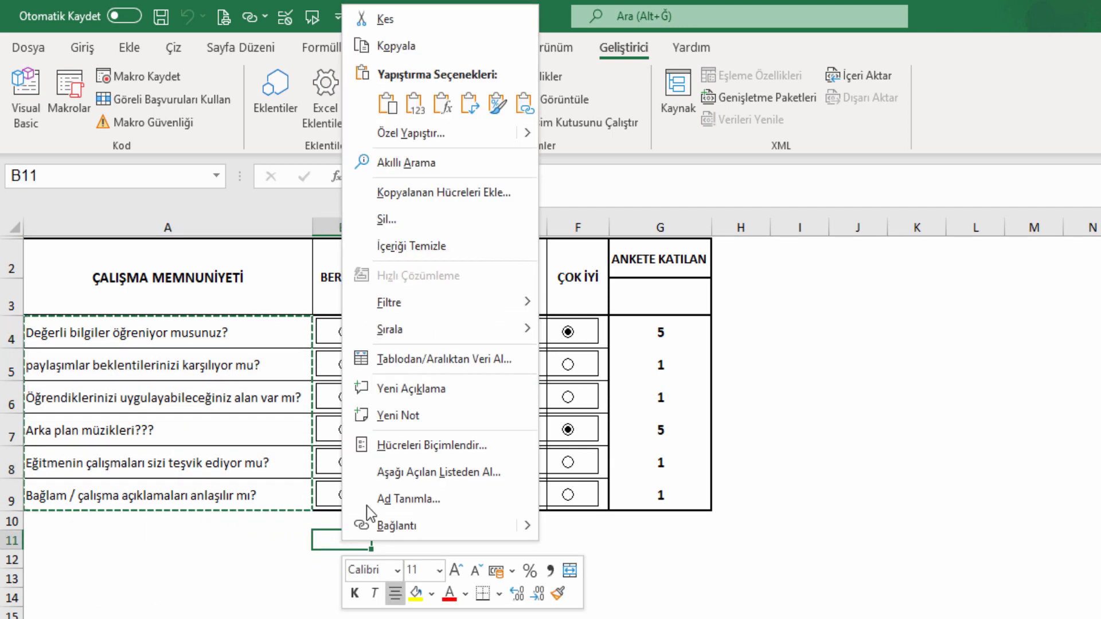
click(404, 133)
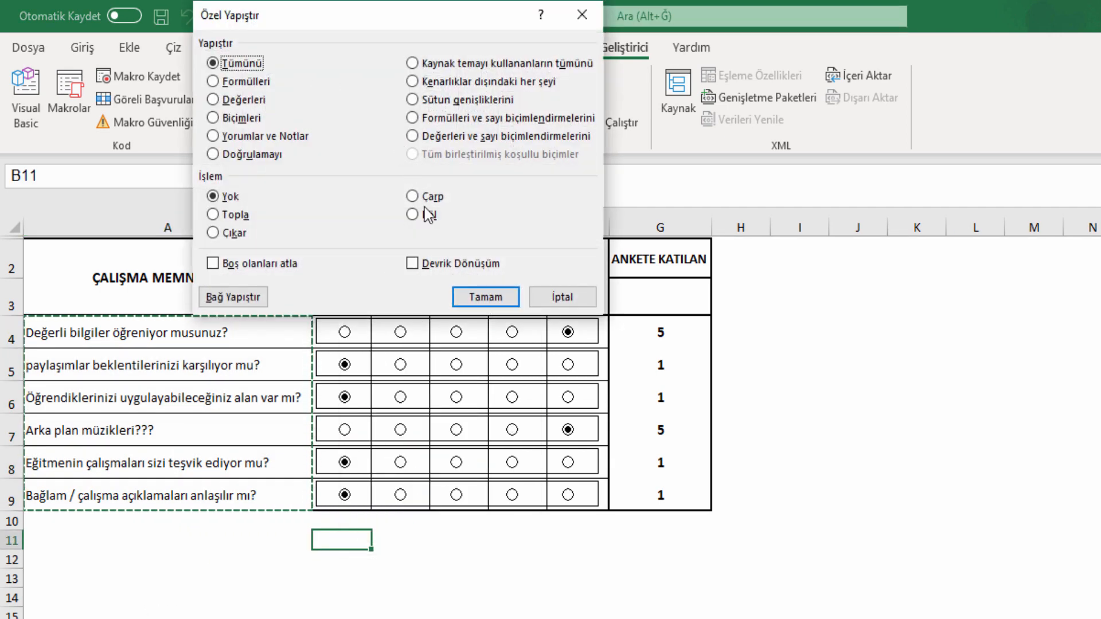
click(413, 263)
click(485, 297)
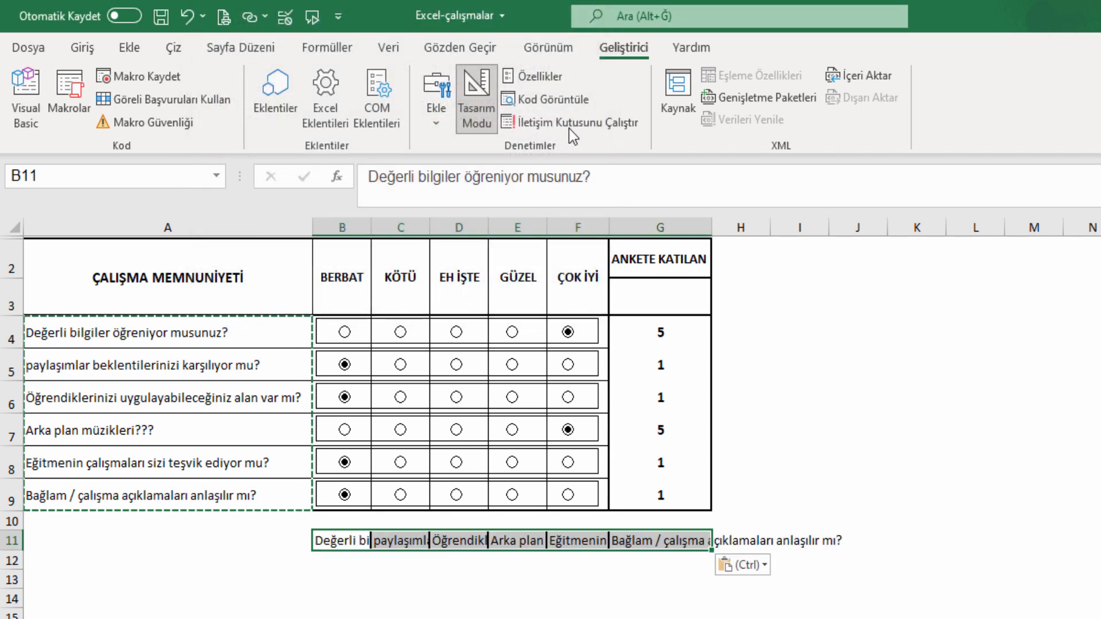
click(82, 47)
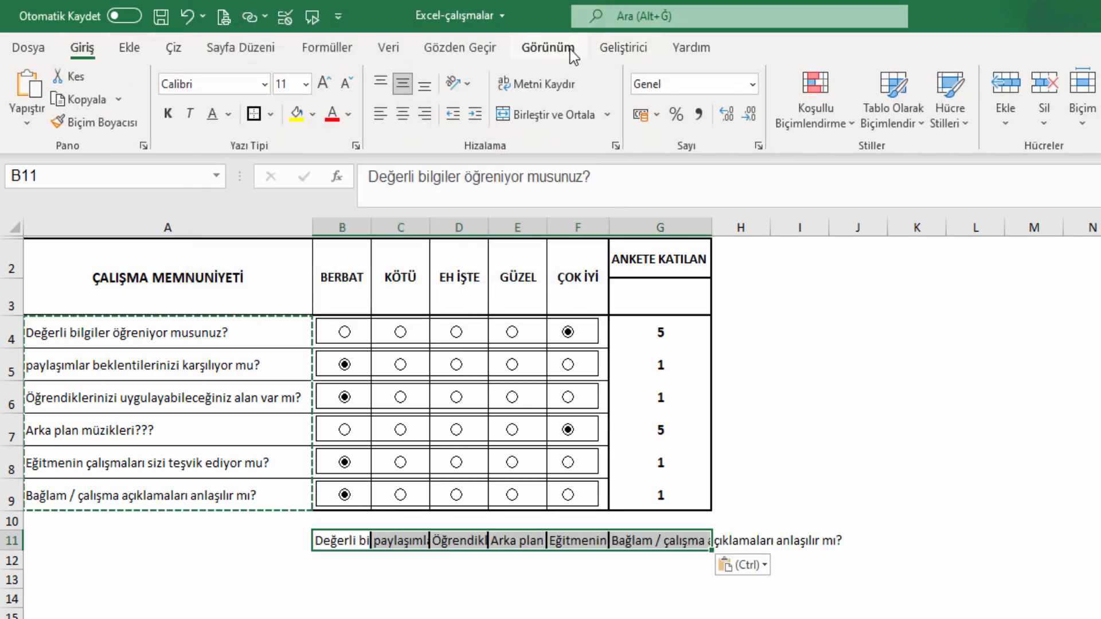
Format the B11:G11 question headings as wrapped, centred, bold, size 8 text.
click(556, 92)
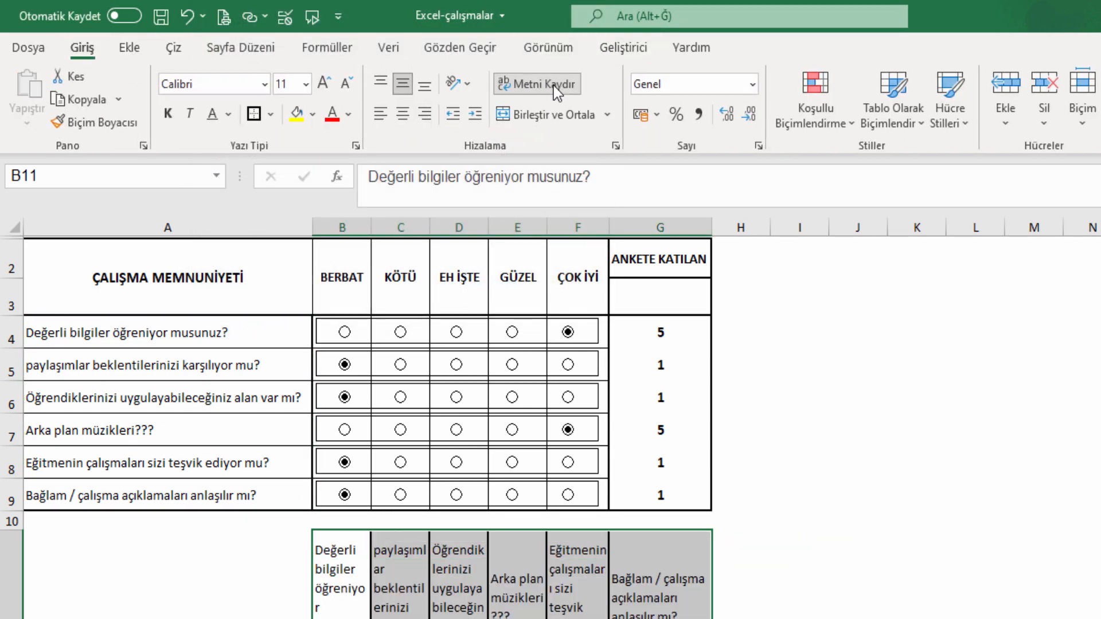
click(402, 113)
click(349, 84)
click(349, 83)
click(350, 84)
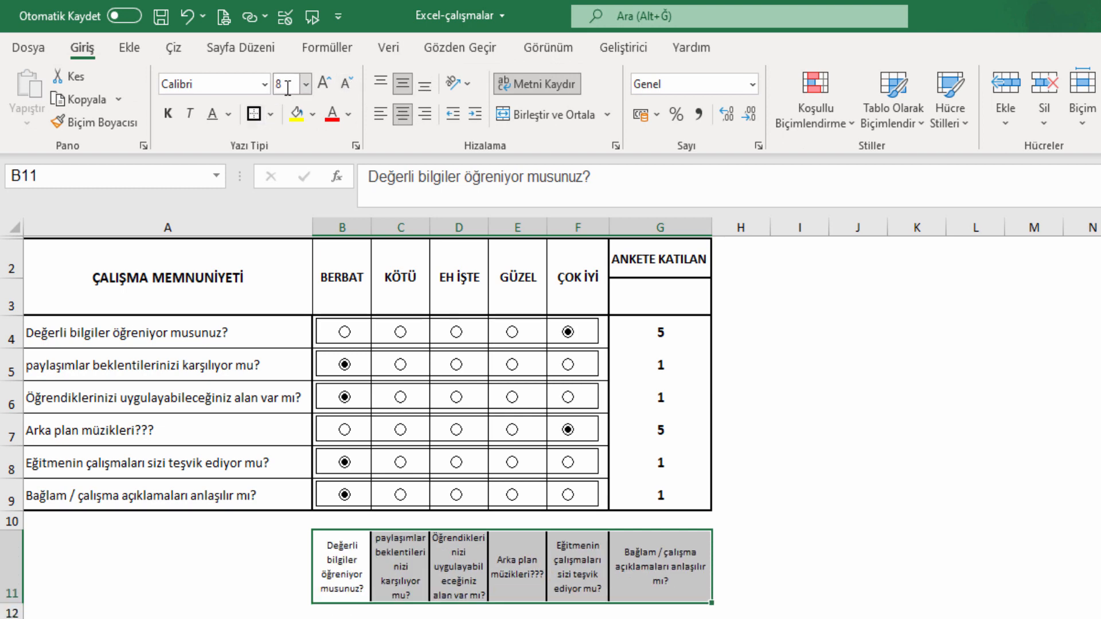
click(168, 114)
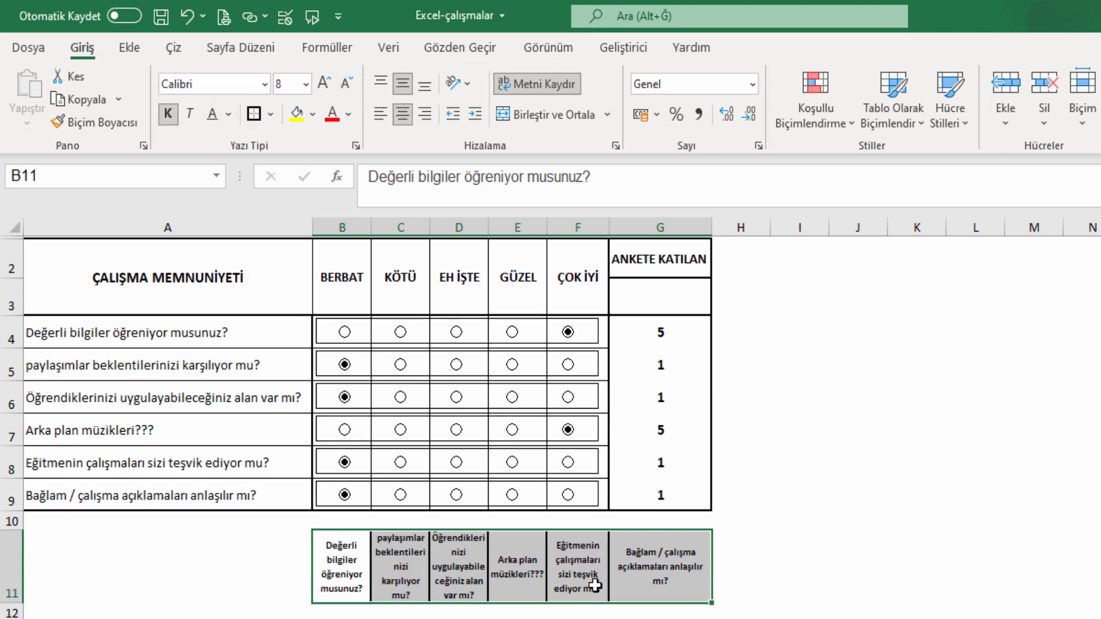
Enter a bold ANKETE KATILAN label in A11.
click(247, 573)
text(ANK)
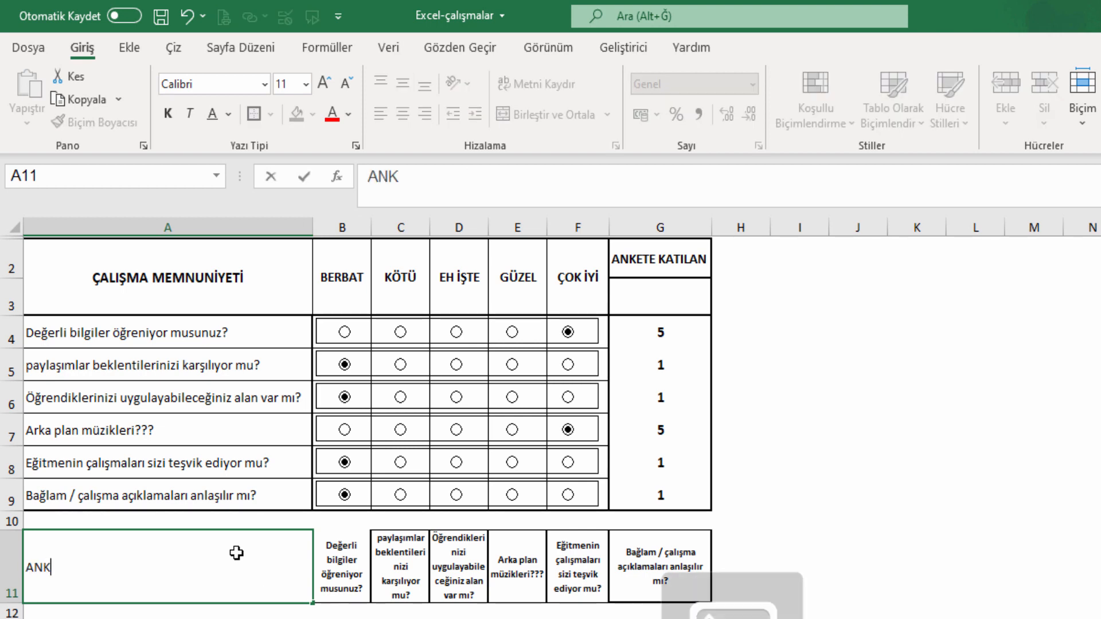
text(ETE KATILAN)
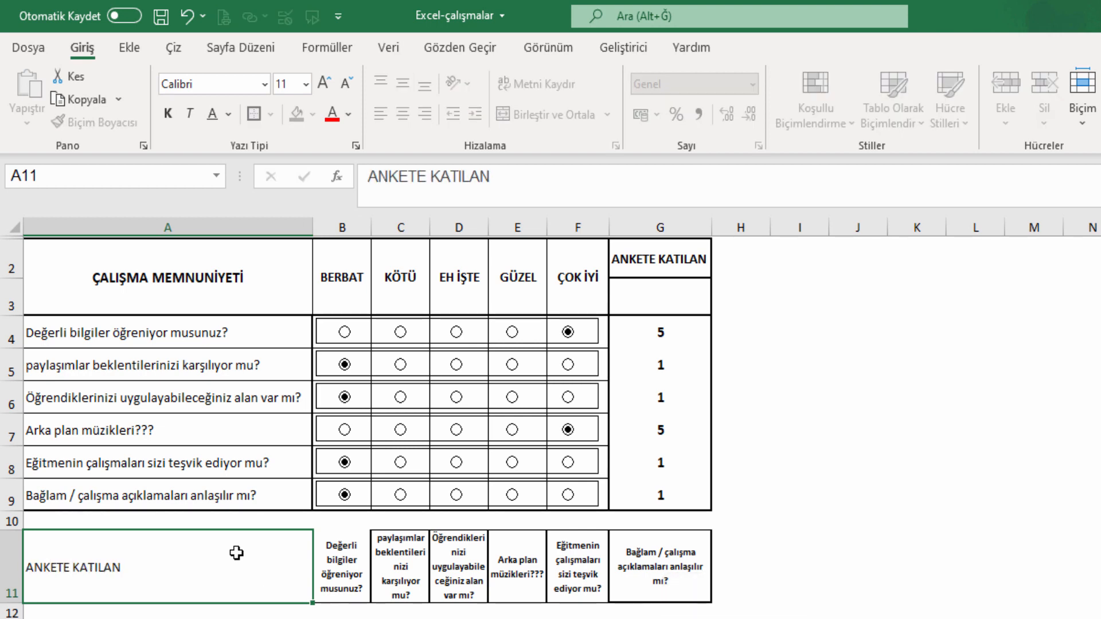
key(Return)
click(237, 552)
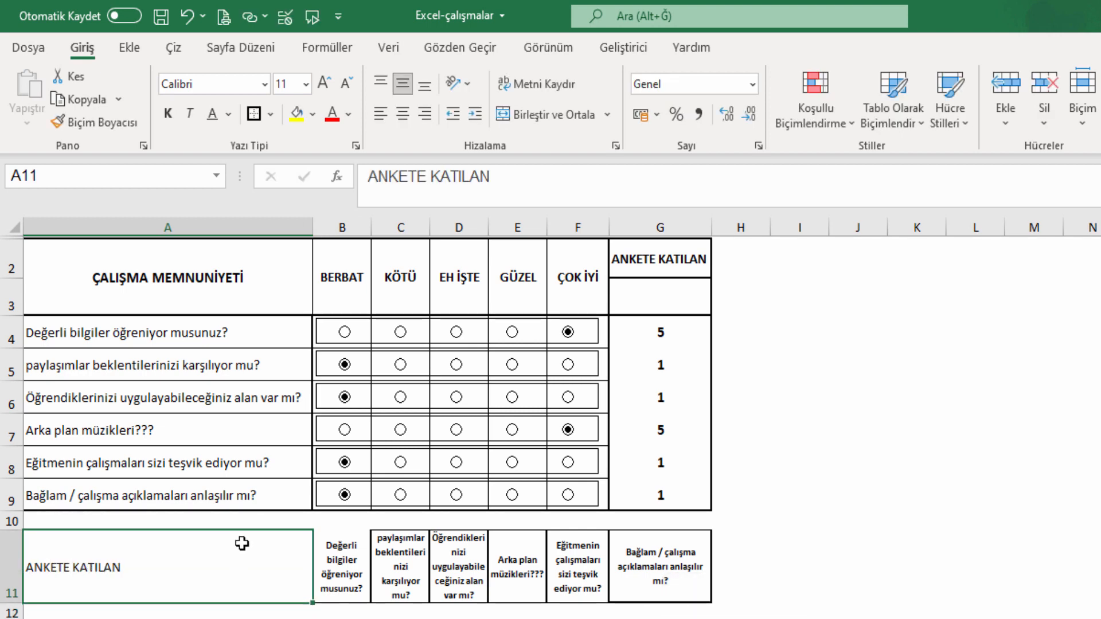
click(168, 114)
Apply all borders to A11:G12, then a thick outside border to row 11.
mouse_move(281, 550)
mouse_down()
mouse_move(356, 580)
mouse_move(642, 614)
mouse_up()
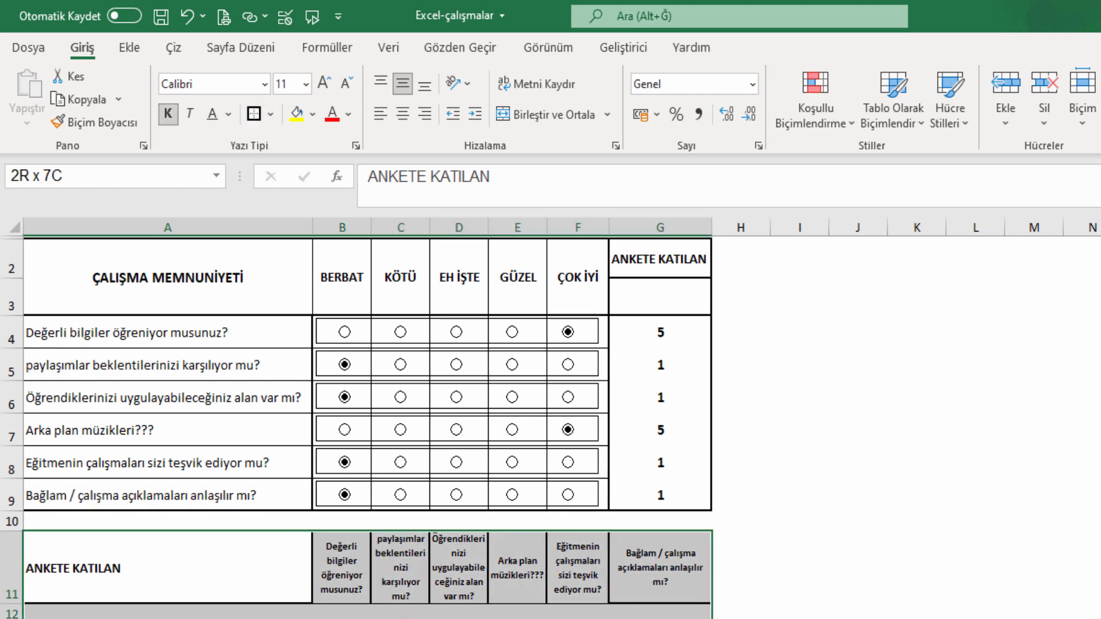
click(271, 116)
click(303, 308)
drag(86, 568, 634, 570)
click(270, 114)
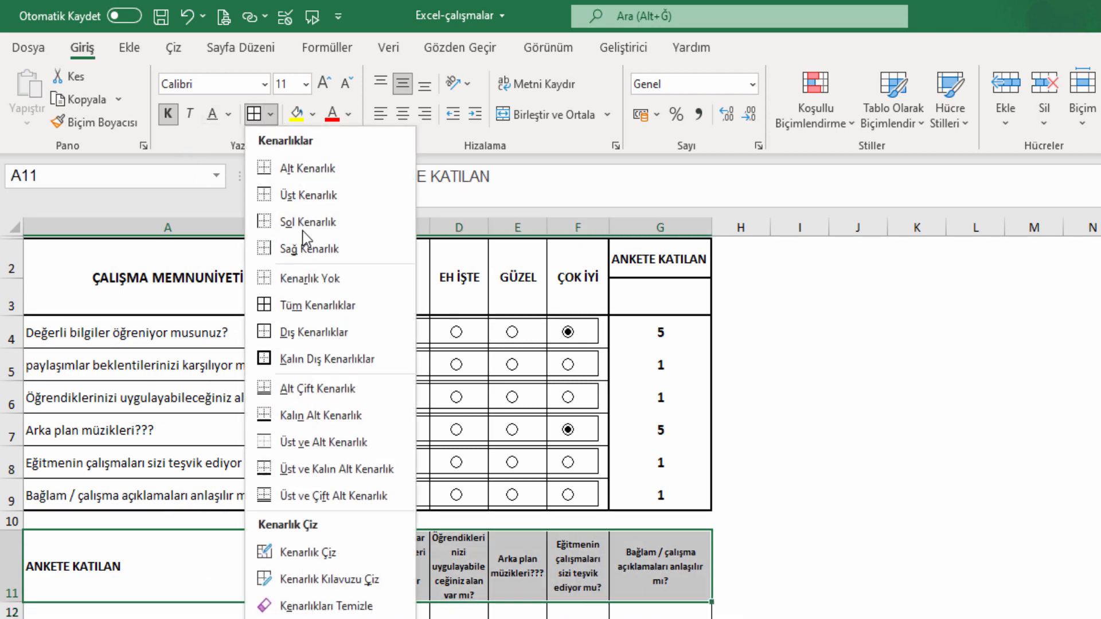
click(304, 359)
click(744, 360)
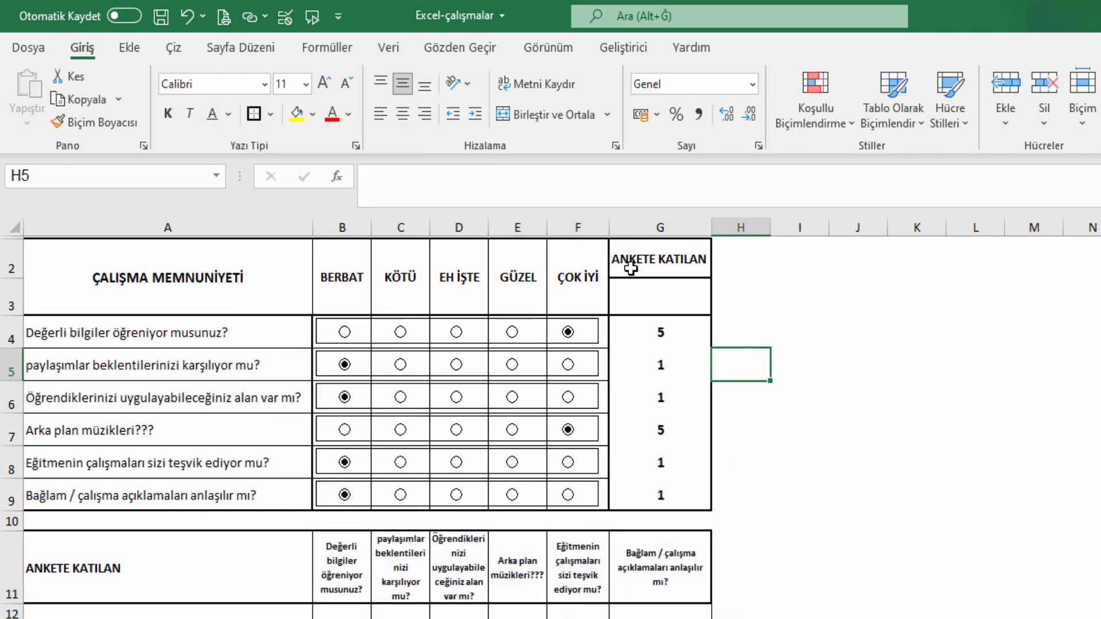
Draw an ActiveX command button beside rows 4–9 and open its click code.
click(624, 48)
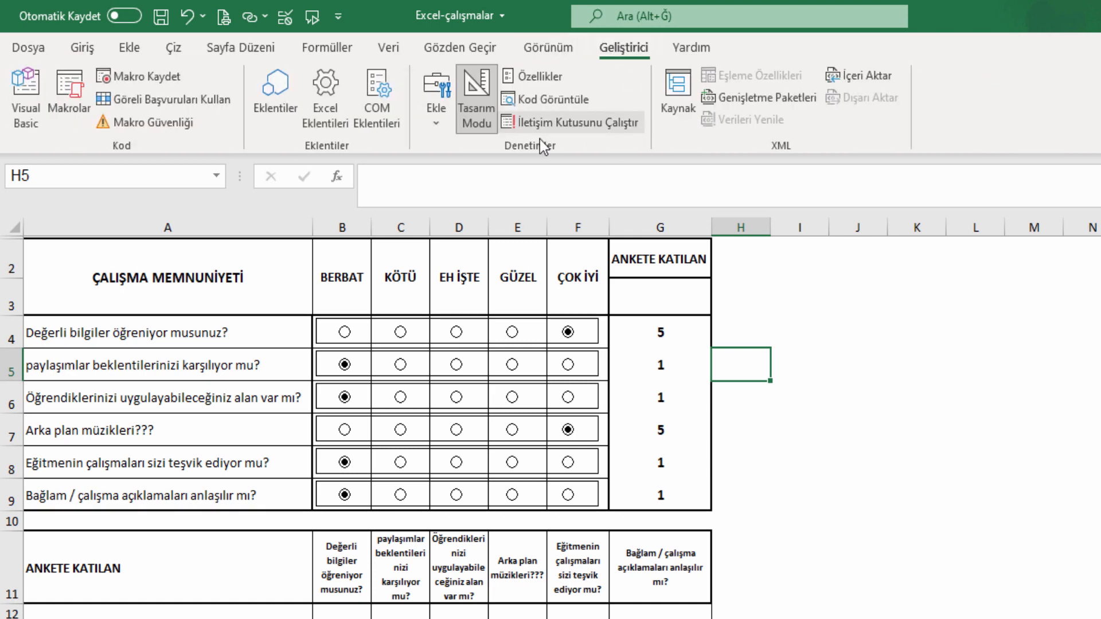
click(440, 119)
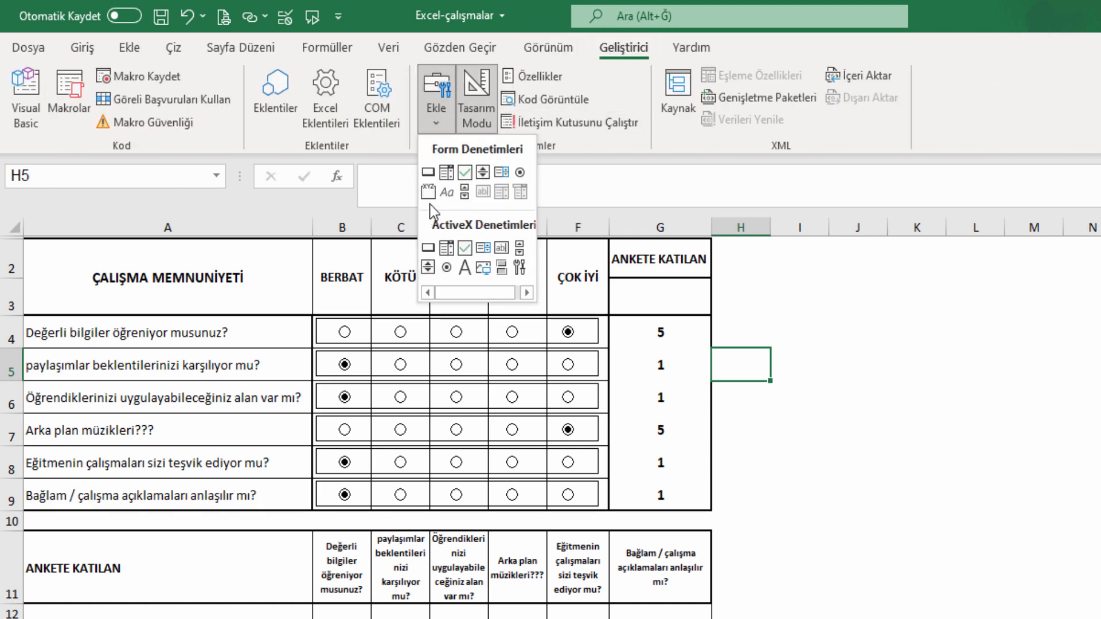
mouse_move(722, 319)
mouse_down()
mouse_move(718, 423)
mouse_move(766, 509)
mouse_up()
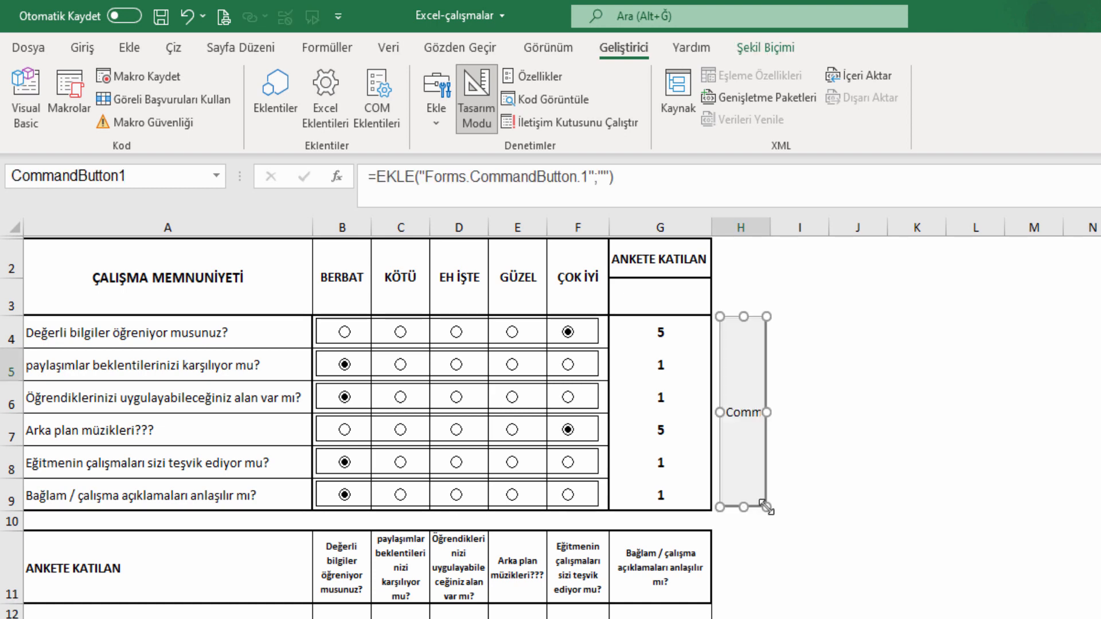
double_click(753, 446)
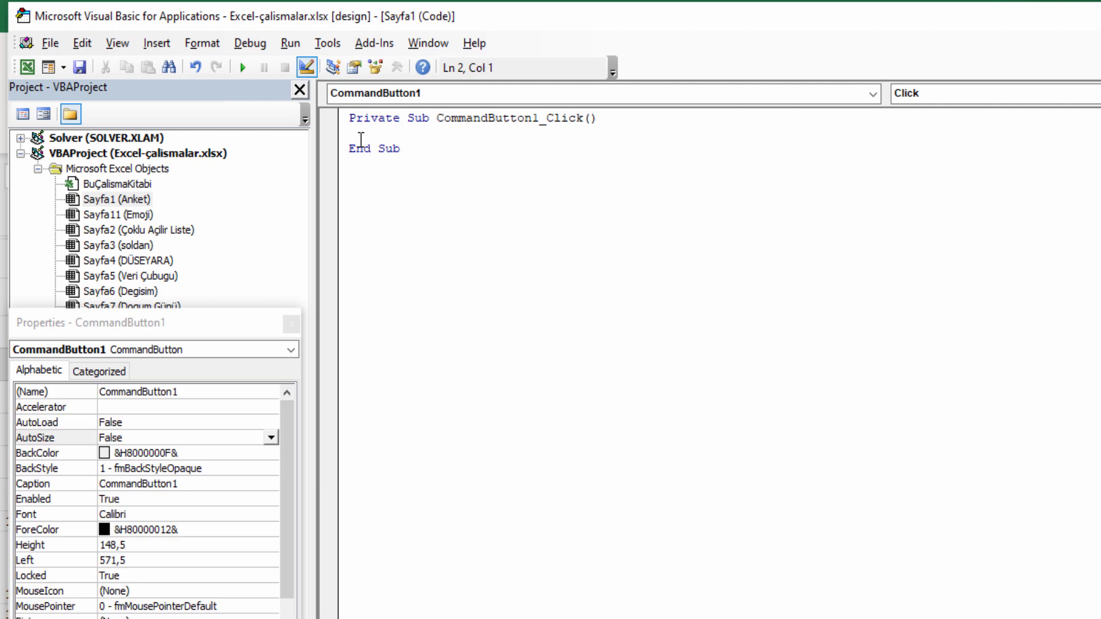
In CommandButton1_Click, write sukru = Cells(Rows.Count, "a").End(xlUp).Row + 1.
key(Return)
key(Return)
key(Return)
key(Return)
key(Return)
key(Return)
key(Return)
key(Return)
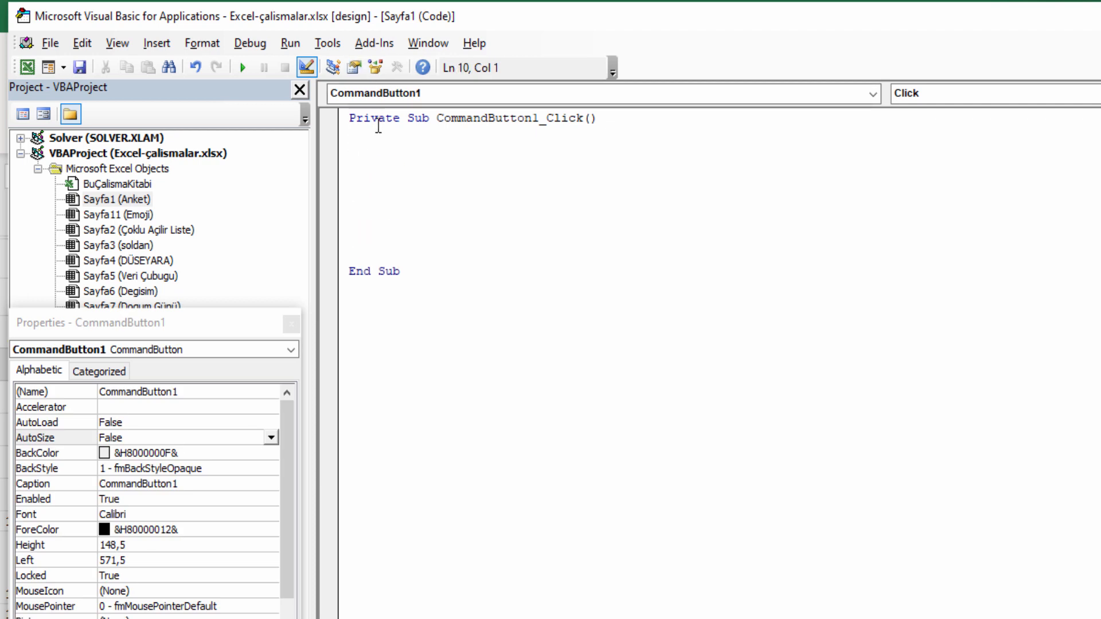
click(376, 148)
text(sukru)
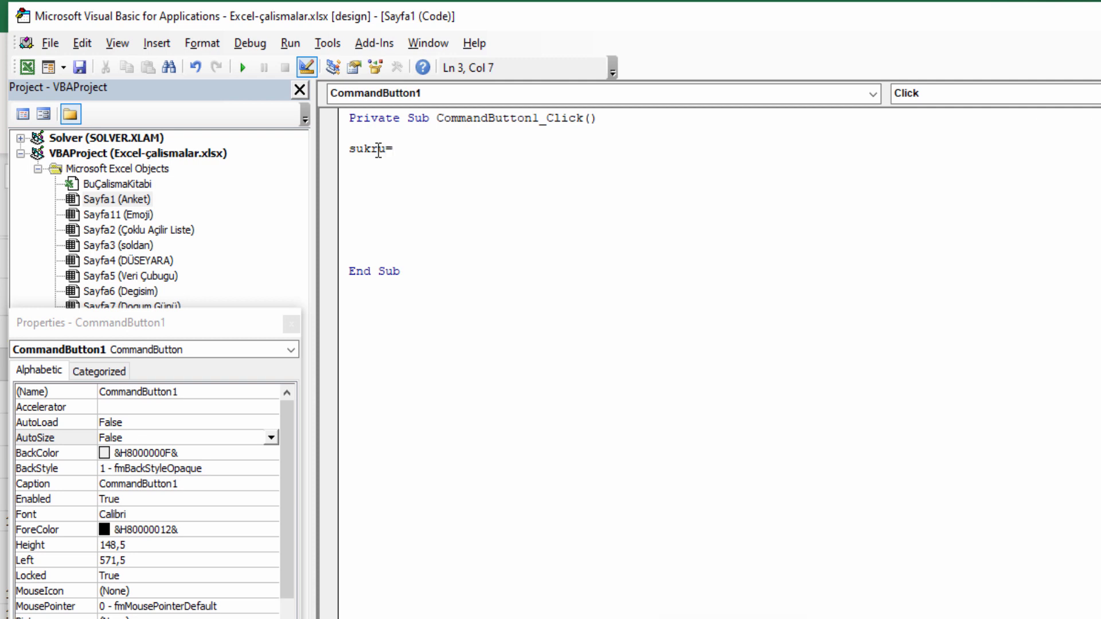
text(= cells(ro)
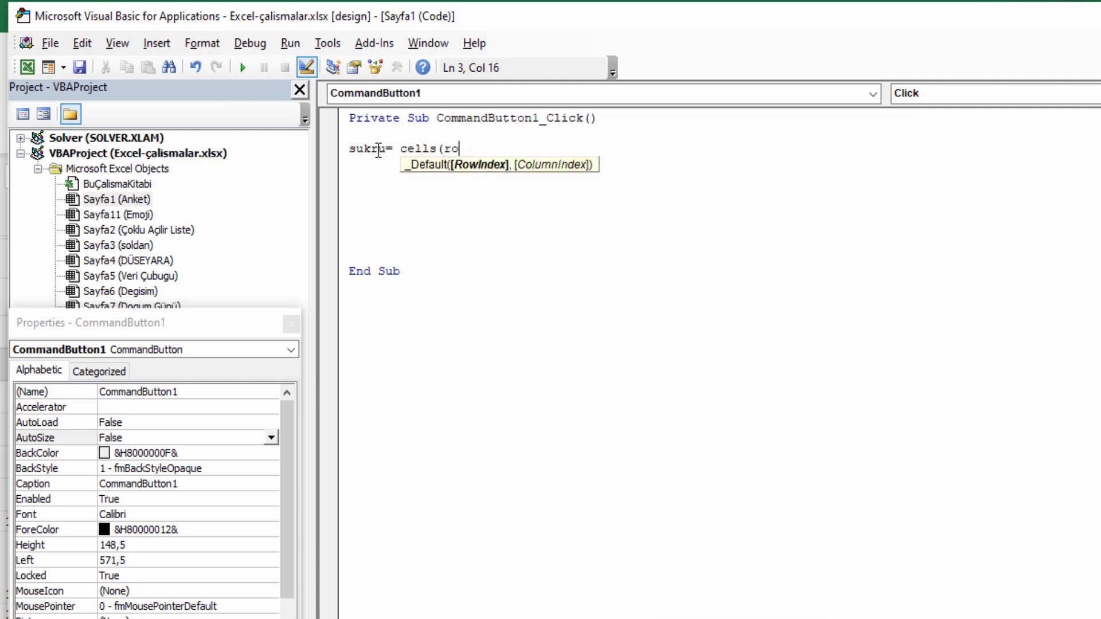
text(ws.coun)
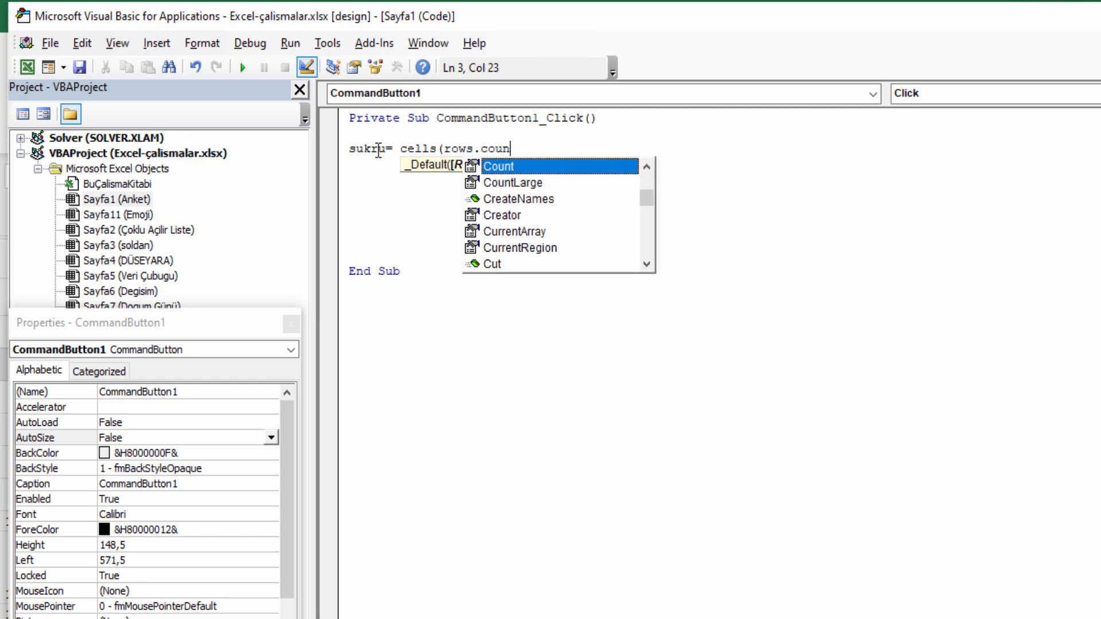
key(Tab)
text(,)
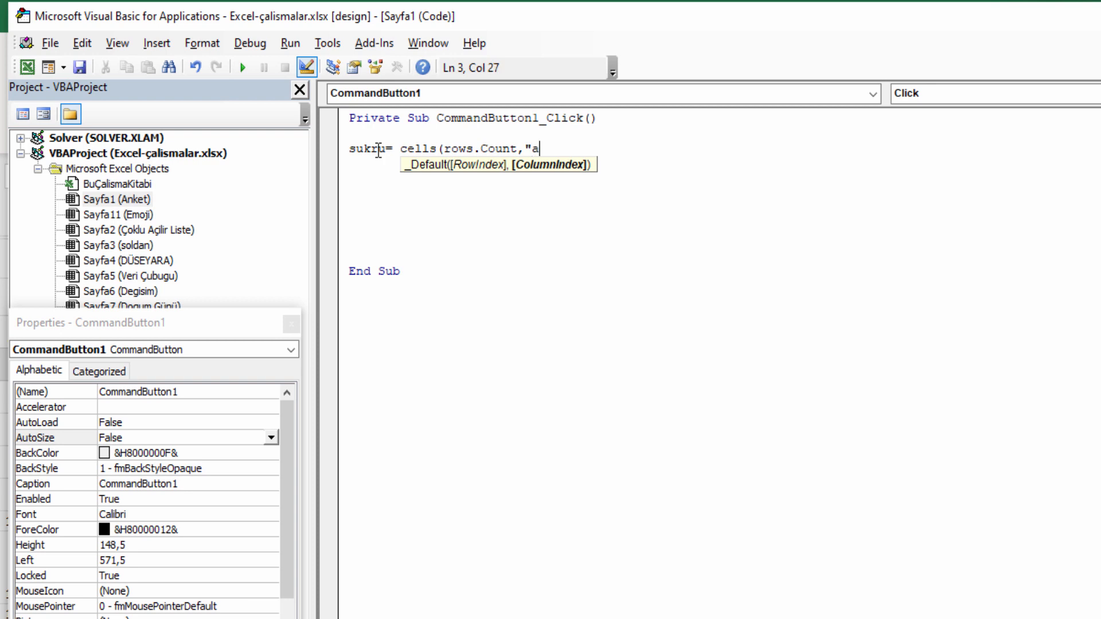
text("a").end(xlup).row)
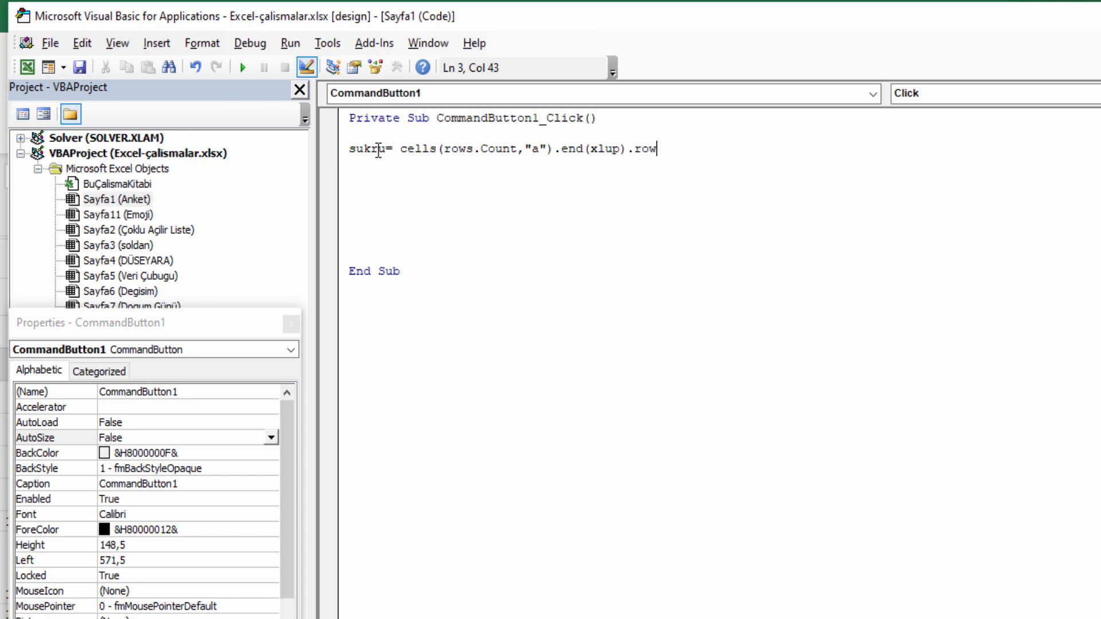
text(+ 1)
key(Return)
key(Return)
key(Return)
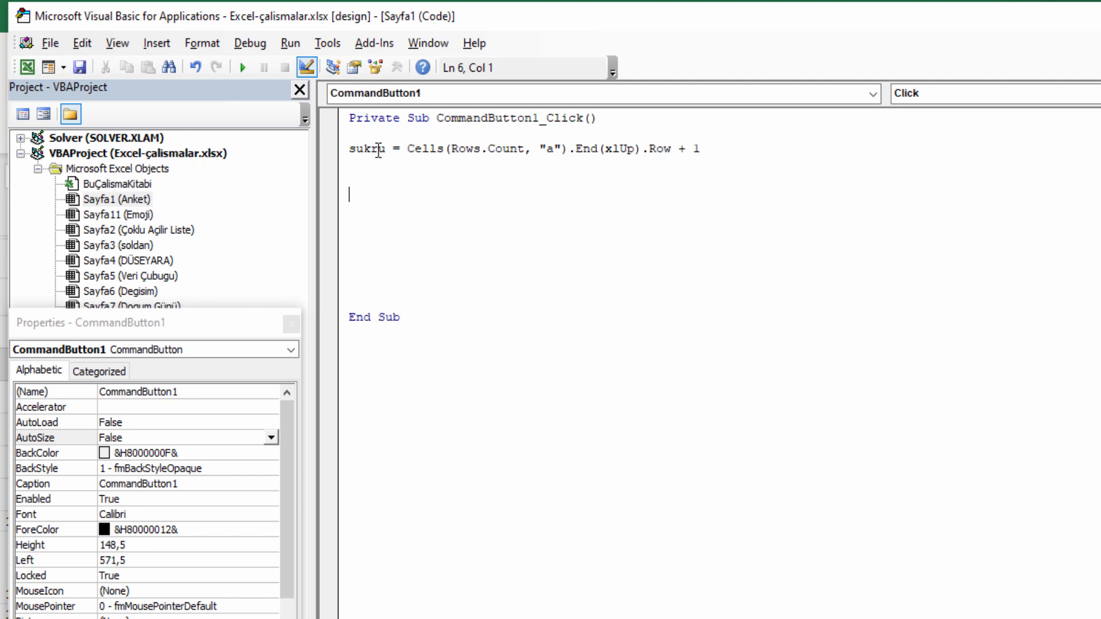
Add the line Range("A" & sukru) = Range("G3") below the sukru statement.
text(range()
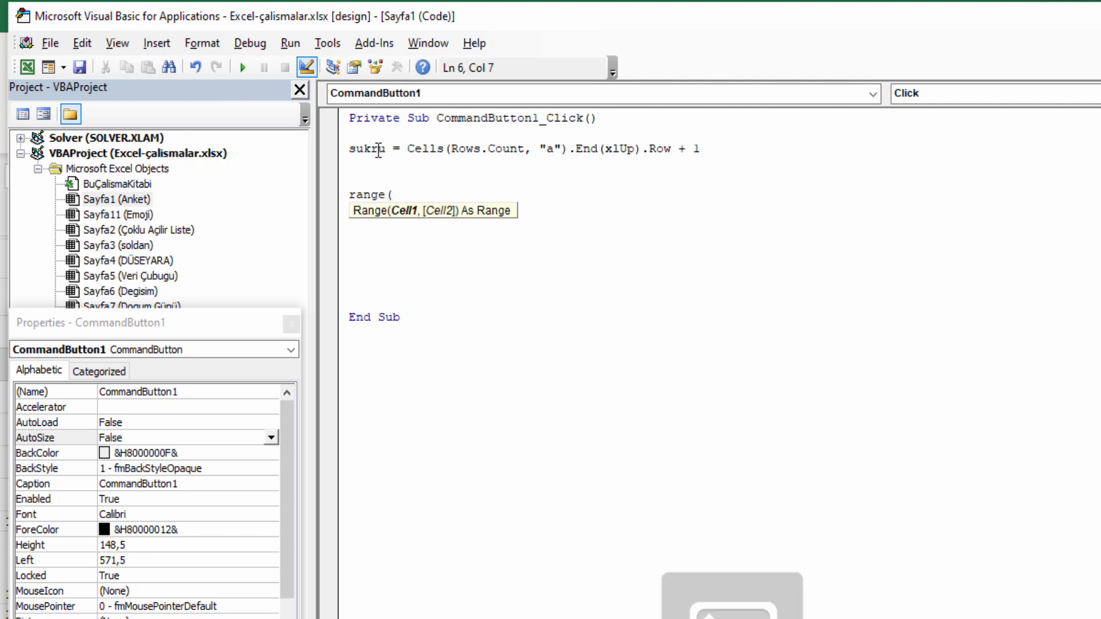
text(")
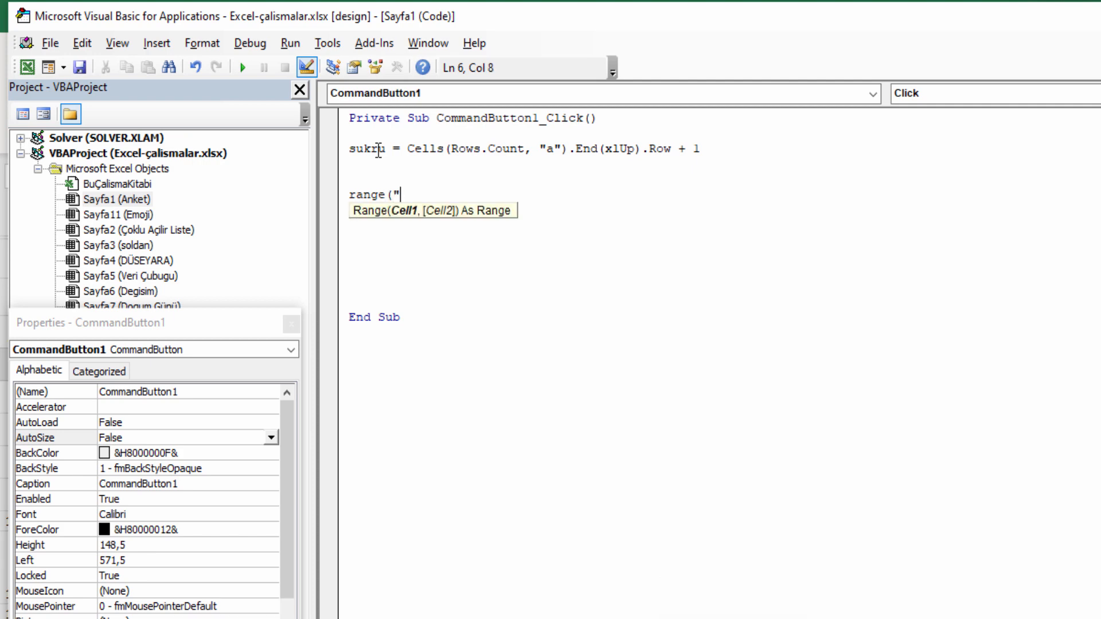
text(A"& sukr)
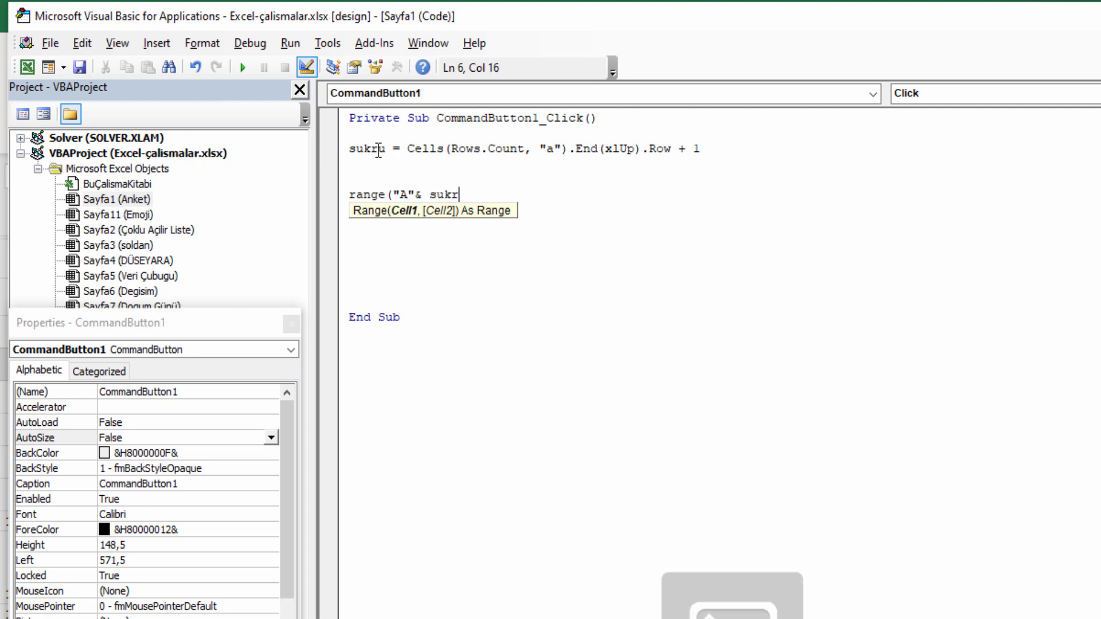
text(u)=)
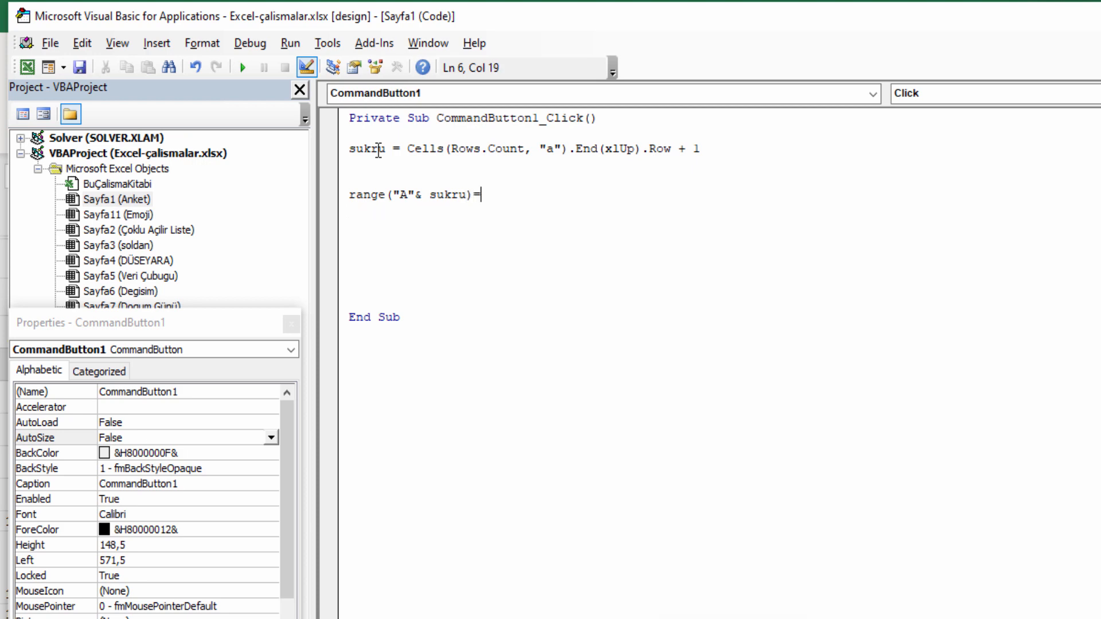
text(range()
key(Caps_Lock)
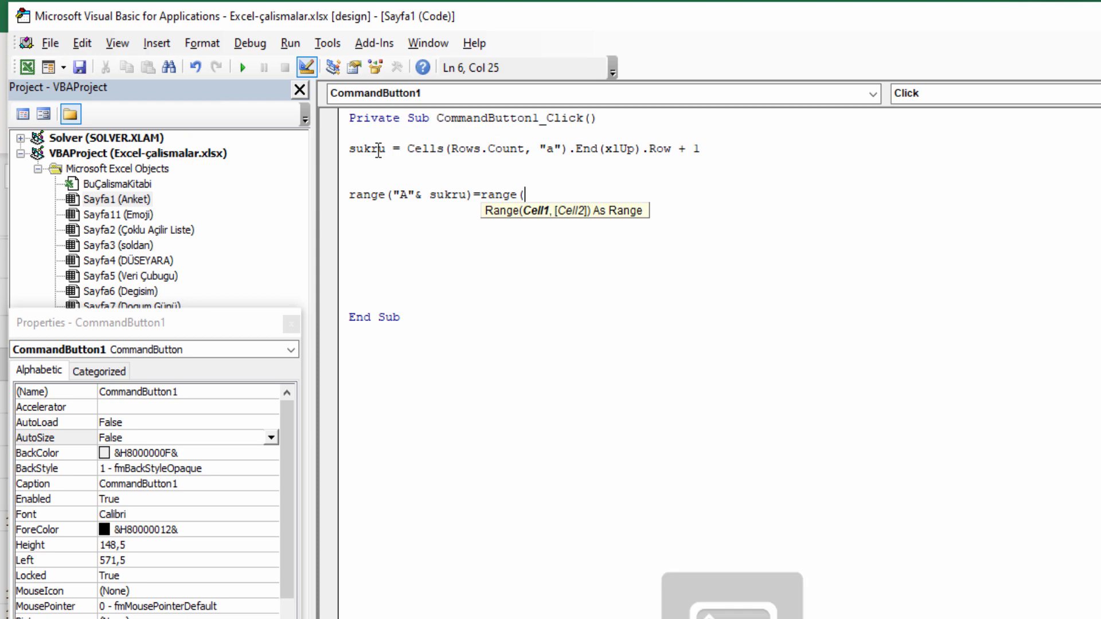
text(G3)
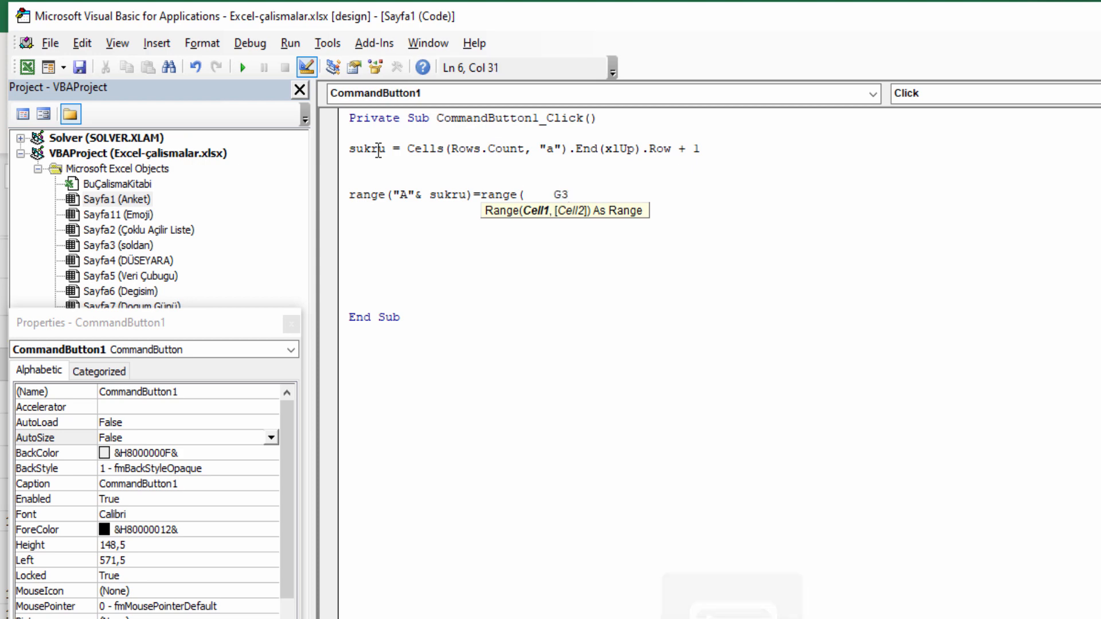
key(BackSpace)
key(BackSpace)
key(Return)
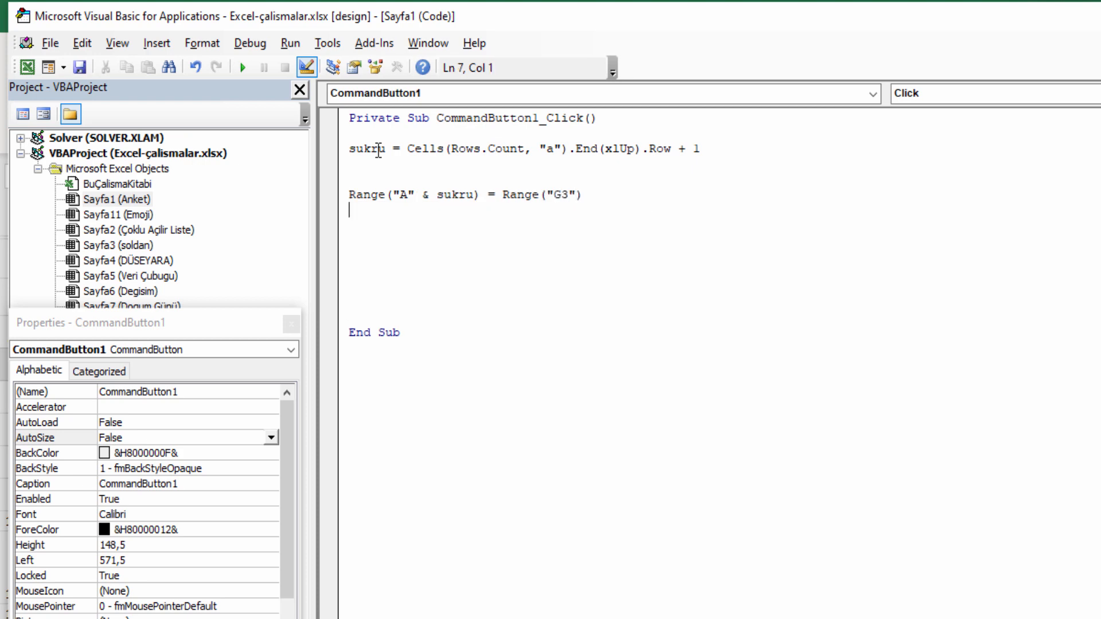
Duplicate the Range copy line several times below itself.
drag(595, 200, 350, 195)
key(ctrl+c)
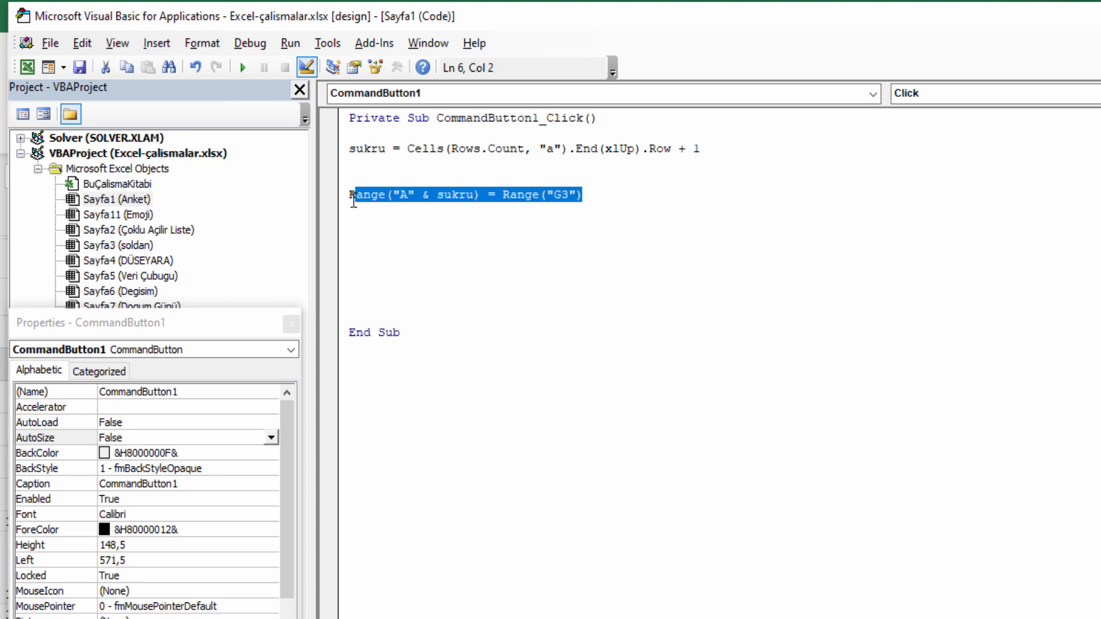
click(359, 211)
key(ctrl+v)
click(357, 225)
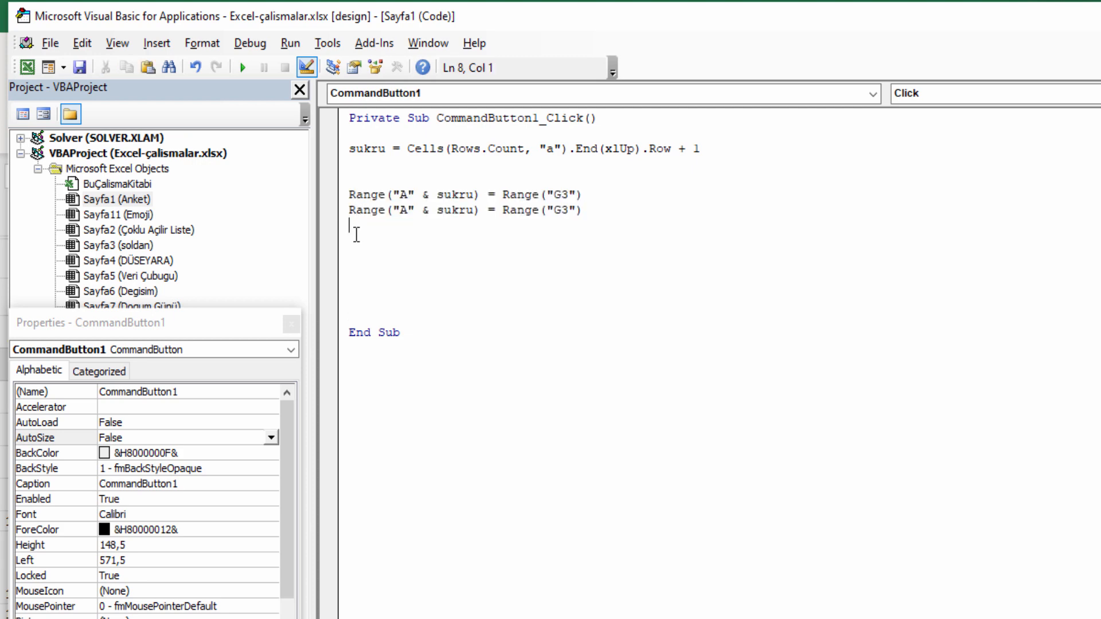
key(ctrl+v)
click(355, 240)
key(ctrl+v)
click(355, 255)
key(ctrl+v)
click(359, 270)
key(ctrl+v)
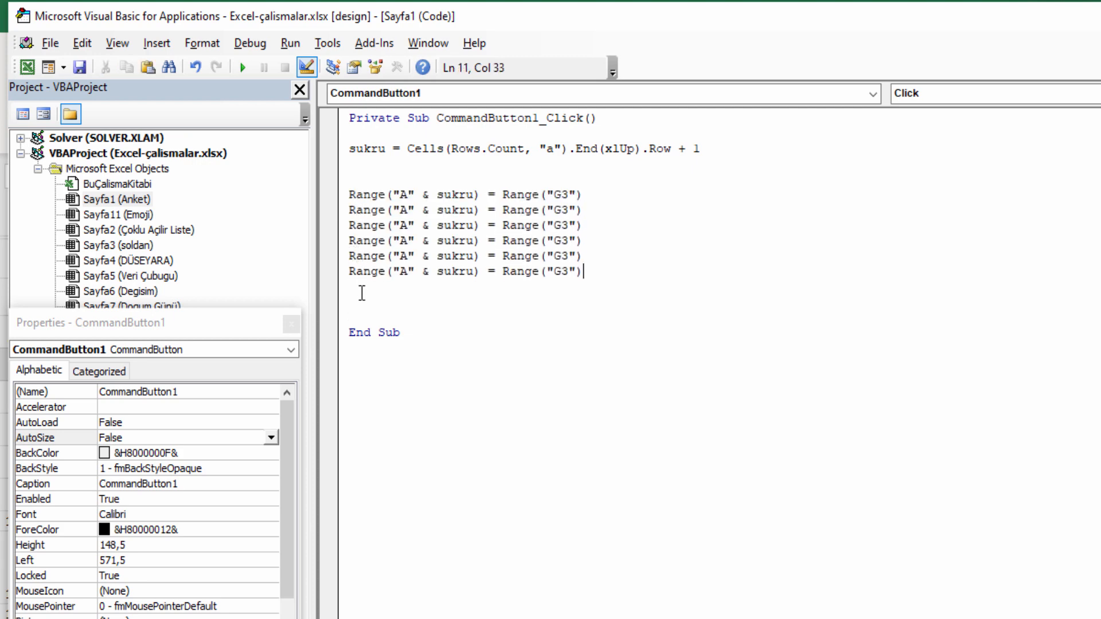
click(358, 286)
key(ctrl+v)
click(358, 302)
key(ctrl+v)
Change the copies' target columns to B, C, D, E, F and G, deleting the extra line.
click(407, 212)
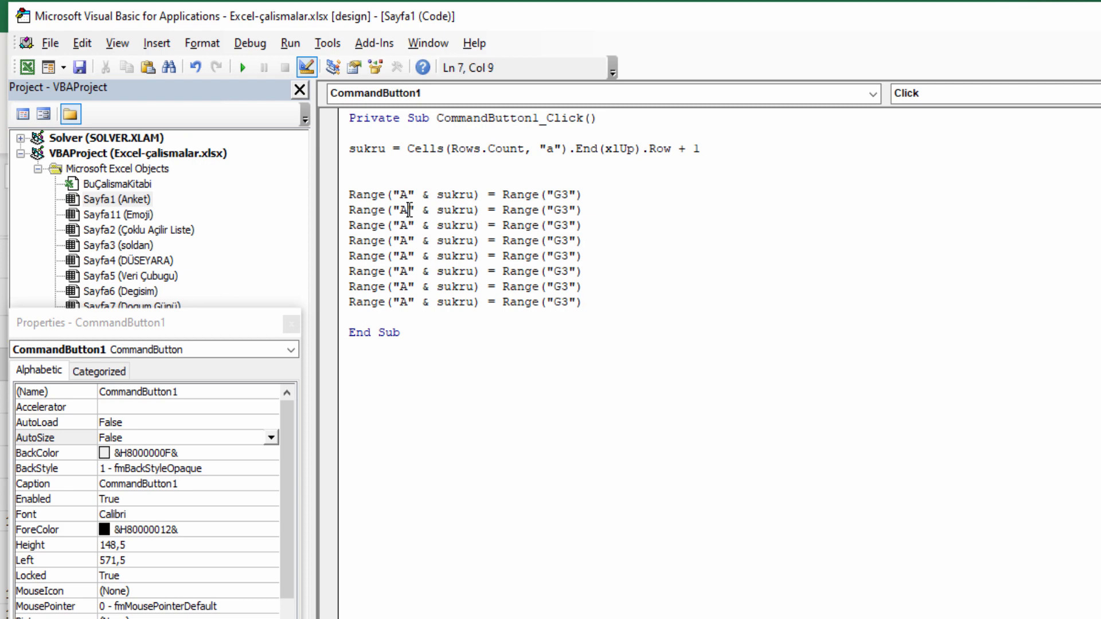
key(BackSpace)
text(B)
click(406, 225)
key(BackSpace)
text(C)
key(BackSpace)
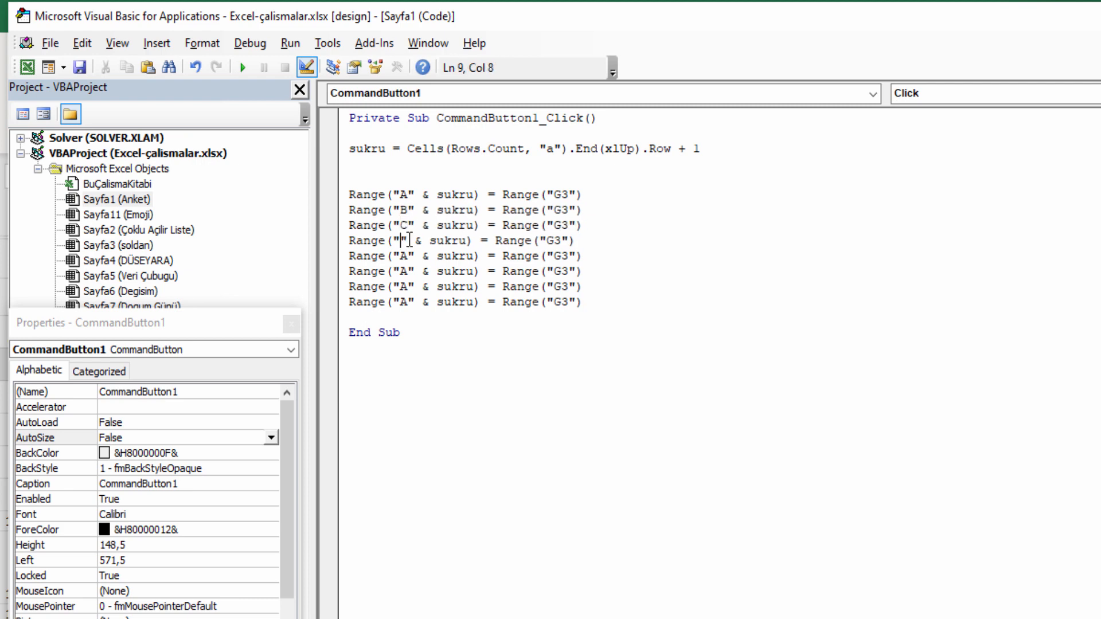
text(D)
click(408, 256)
key(BackSpace)
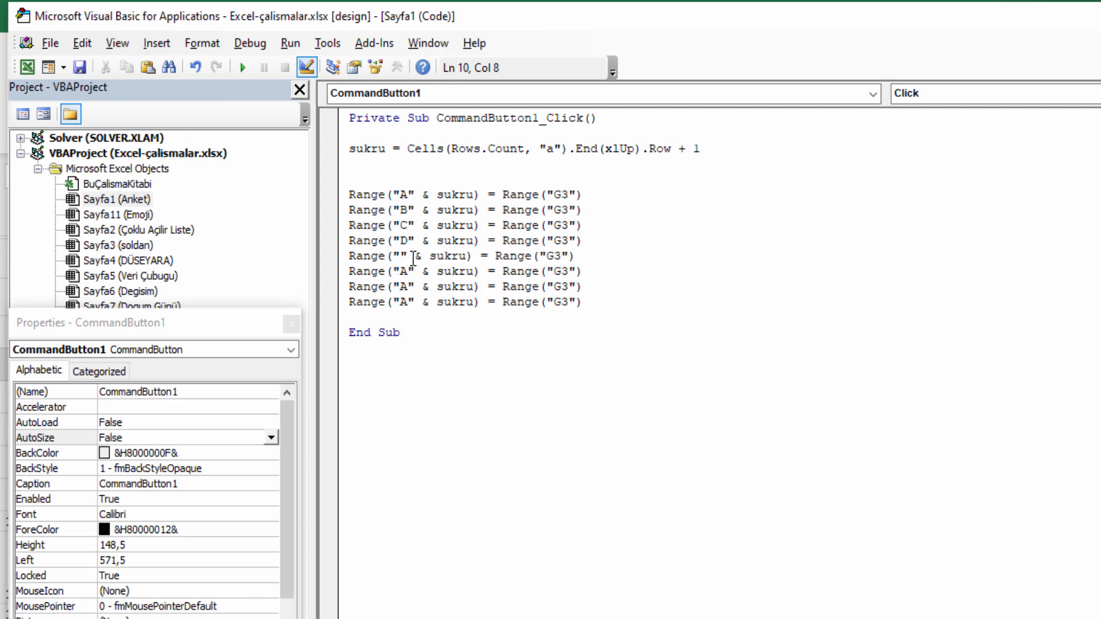
text(E)
key(BackSpace)
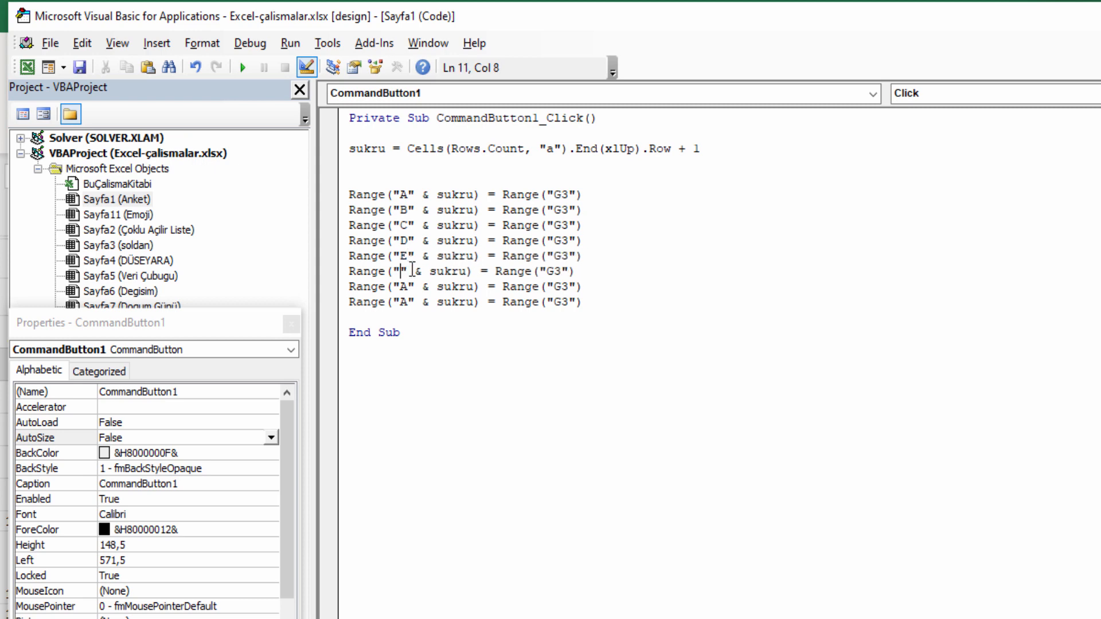
text(F)
key(BackSpace)
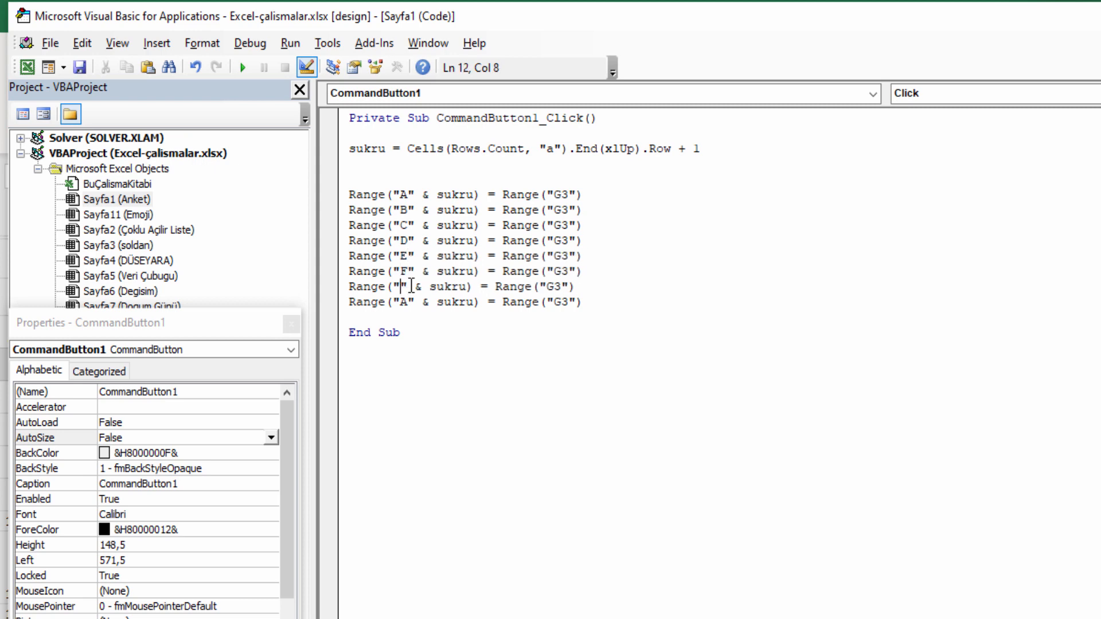
text(G)
drag(582, 302, 351, 308)
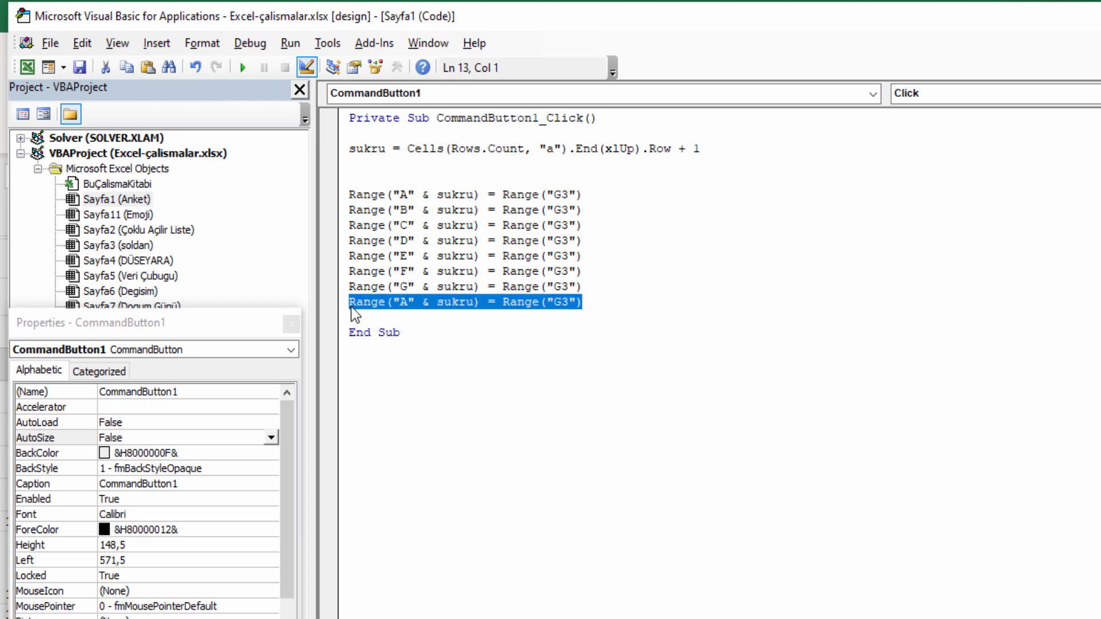
key(Delete)
Point the copied lines' sources at cells G4 through G9.
click(568, 211)
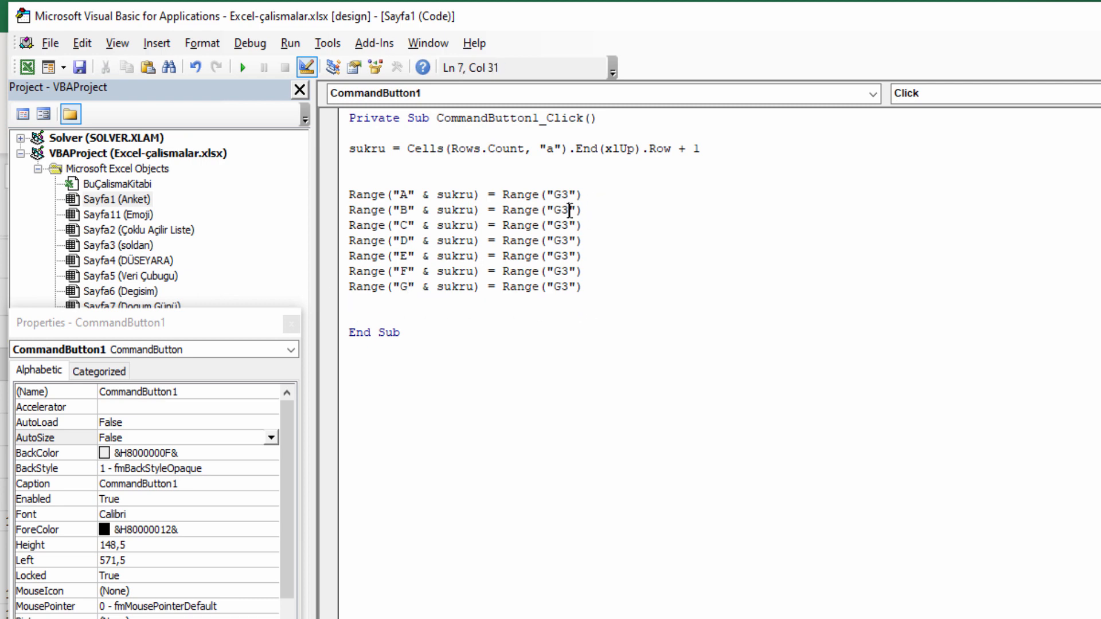
key(BackSpace)
text(4)
click(570, 241)
key(BackSpace)
text(6)
click(570, 256)
click(572, 272)
key(BackSpace)
text(8)
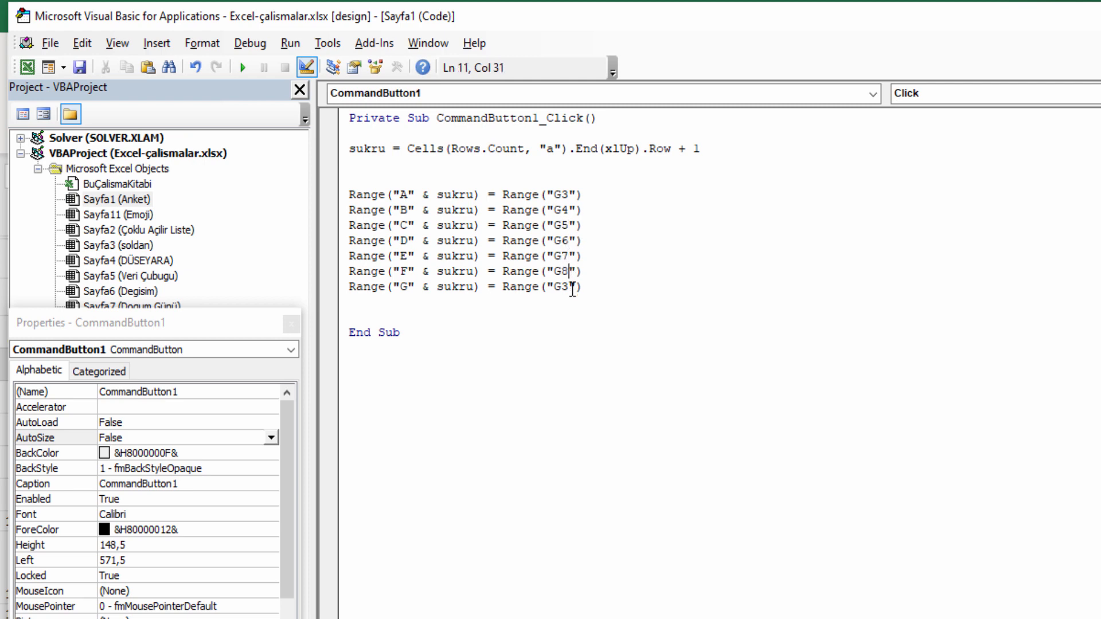
key(BackSpace)
text(9)
Add Range("G3:G9").ClearContents before End Sub.
key(Return)
key(Return)
text(R)
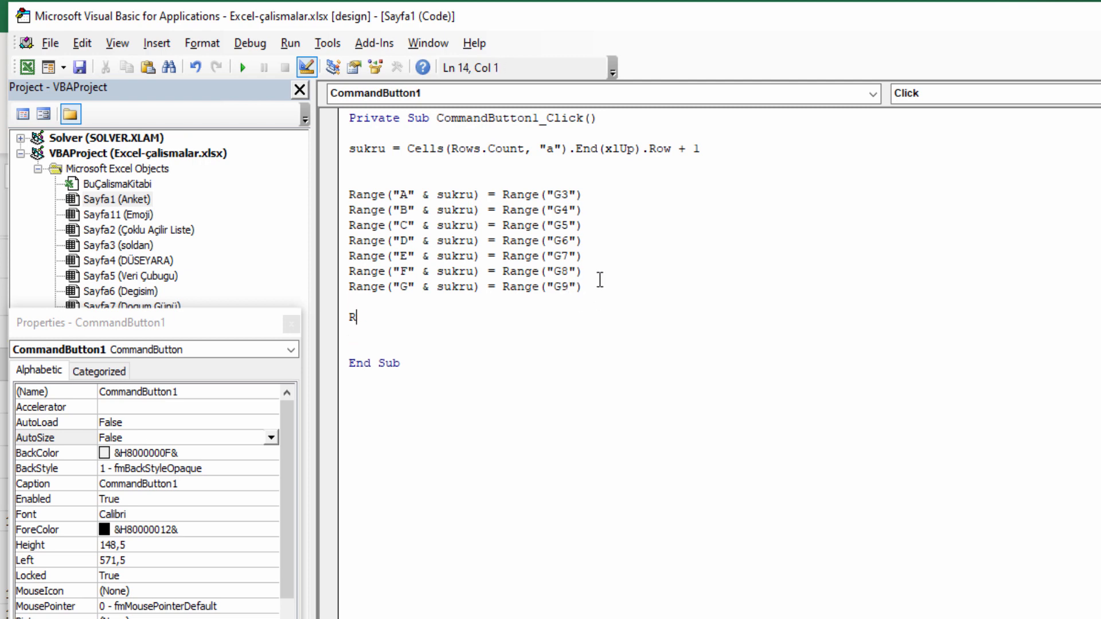
text(ANGE()
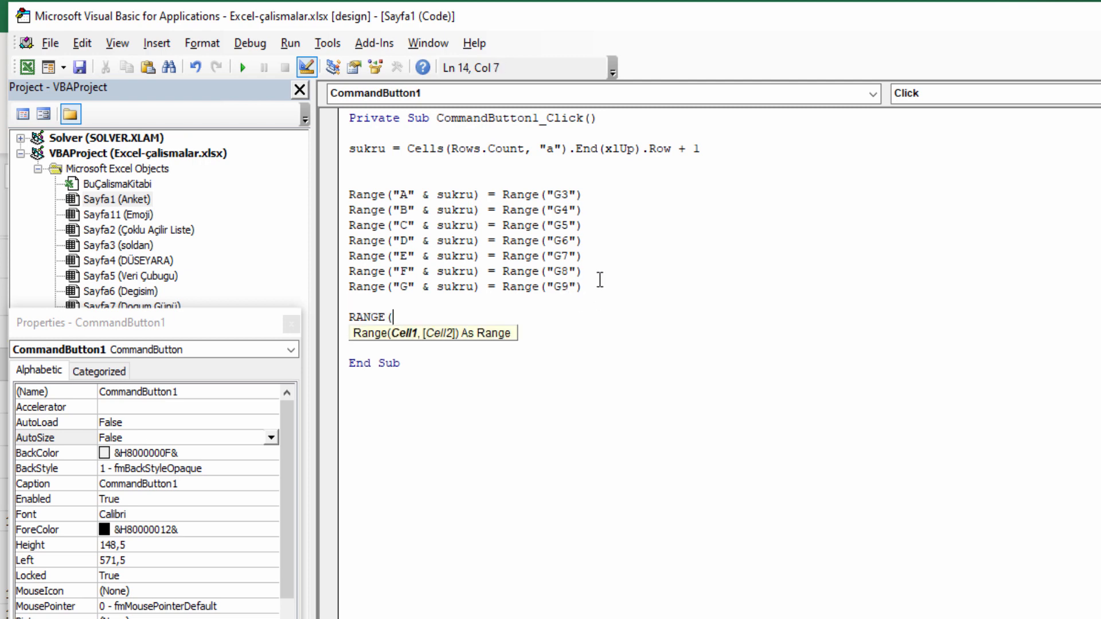
text("G3:G9").CELA)
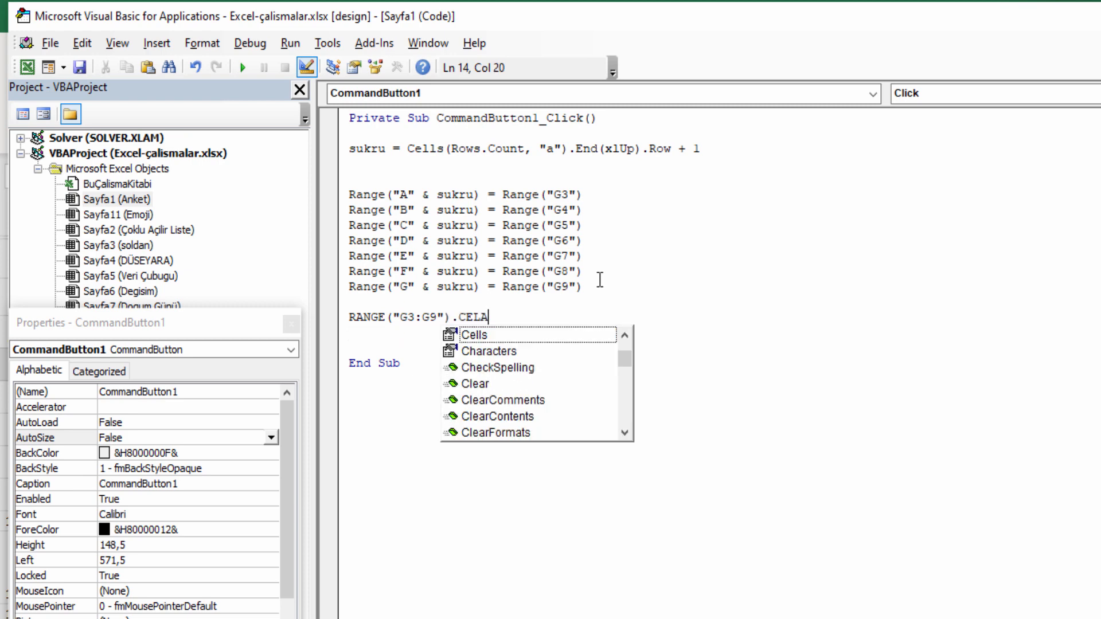
key(BackSpace)
key(BackSpace)
key(BackSpace)
text(LEA)
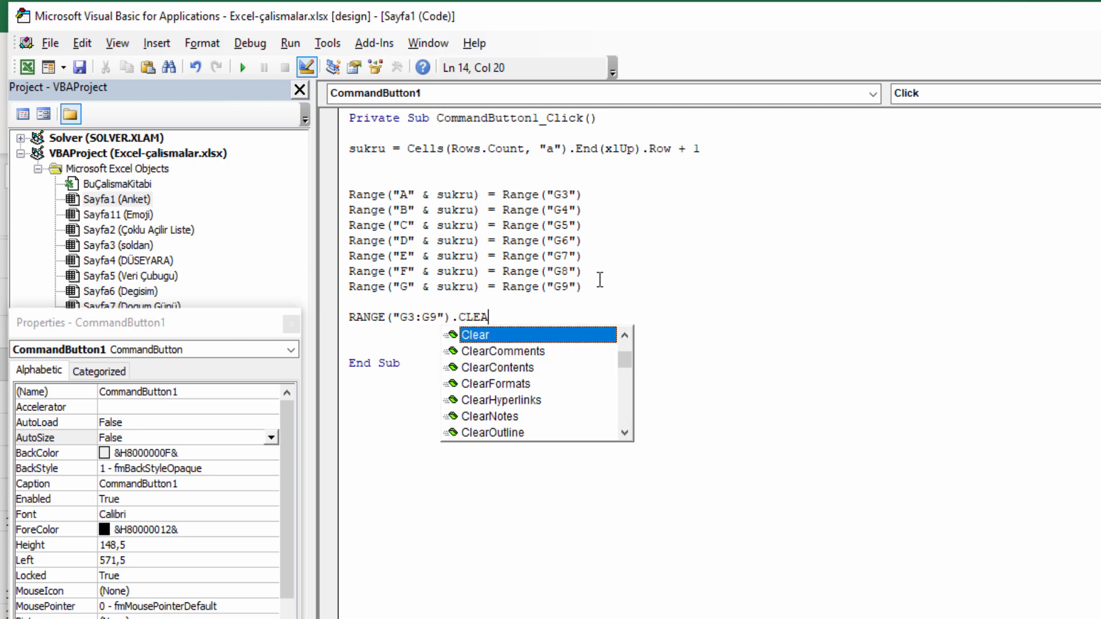
key(Down)
key(Down)
key(Tab)
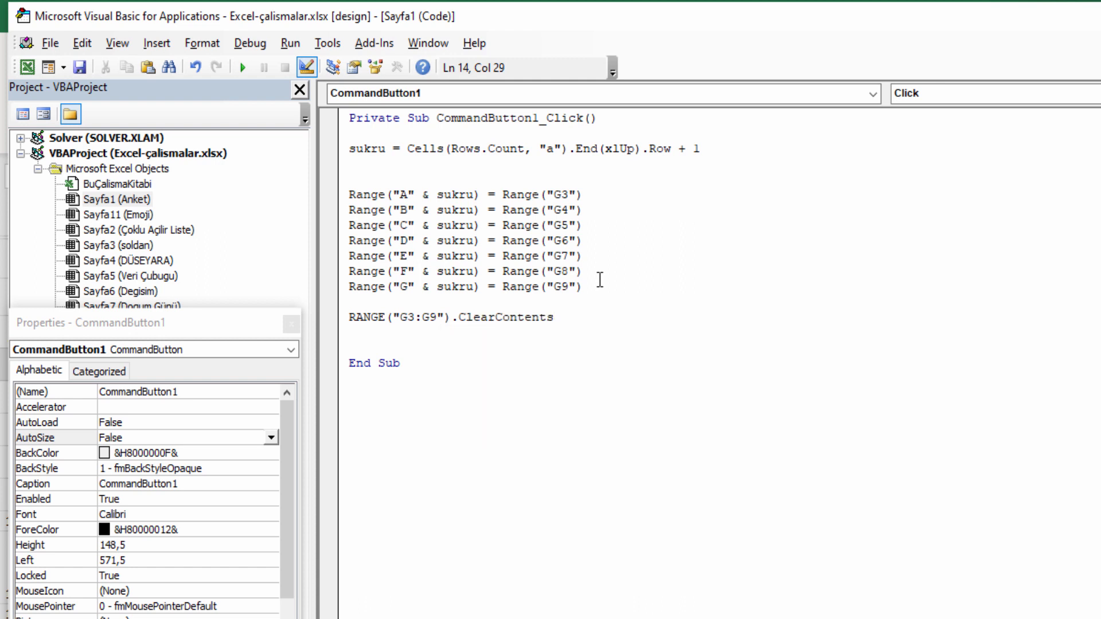
click(365, 328)
Back in Excel, exit Design Mode and enter a respondent's name in G3.
key(alt+F11)
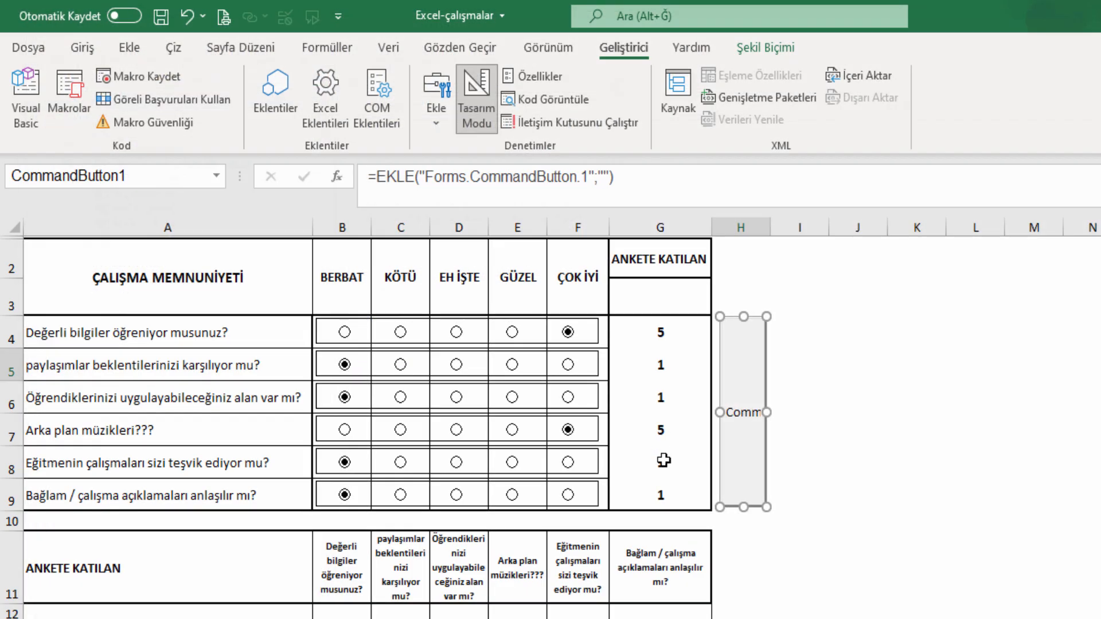
click(480, 95)
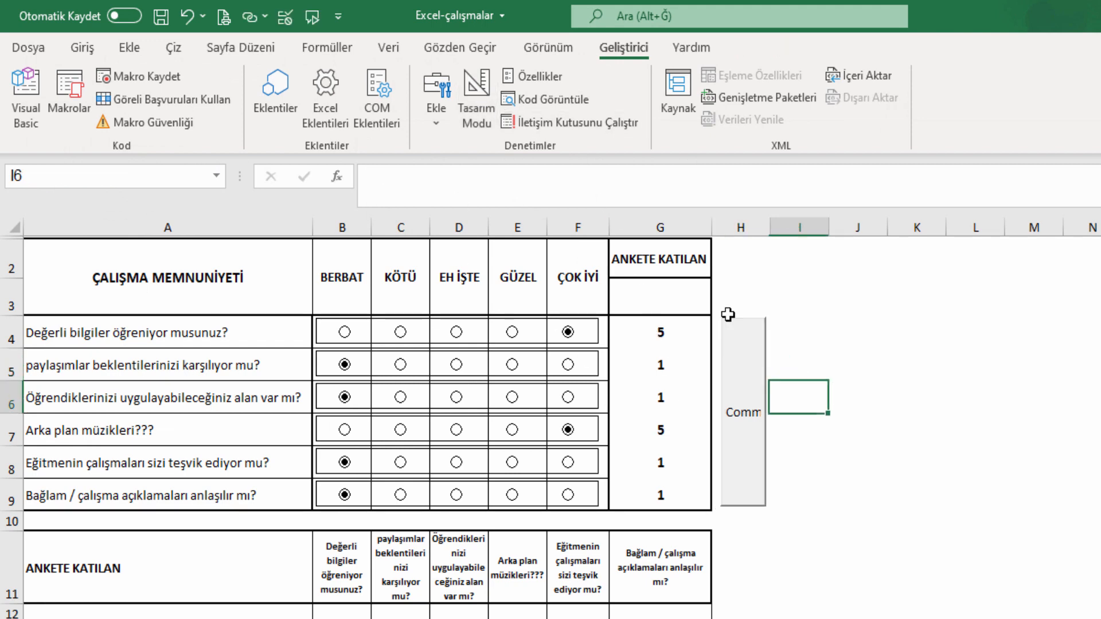
click(669, 290)
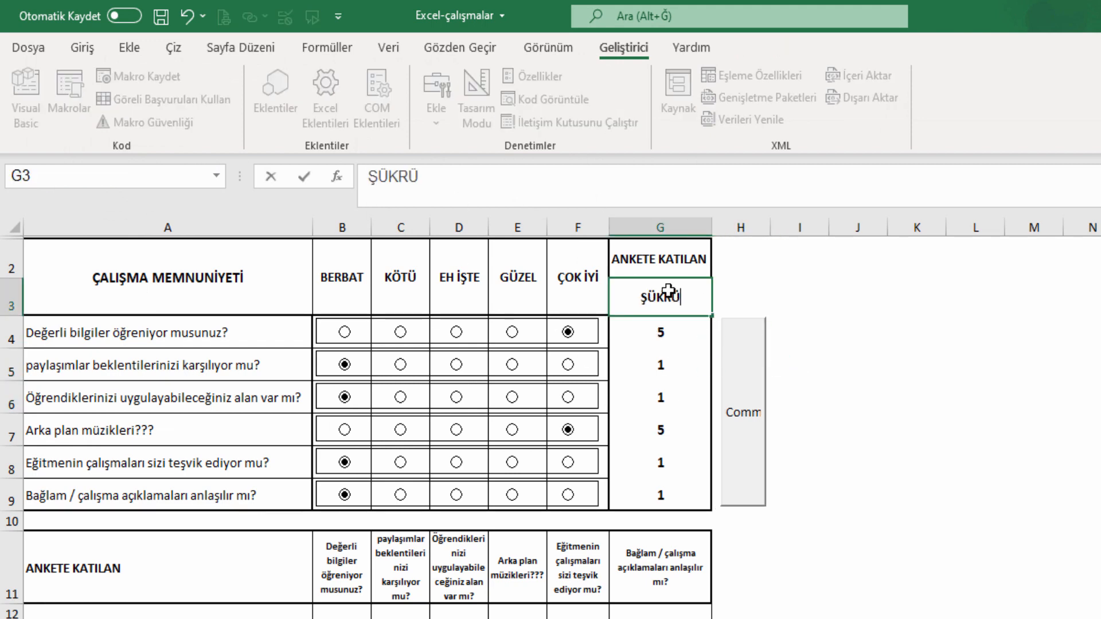
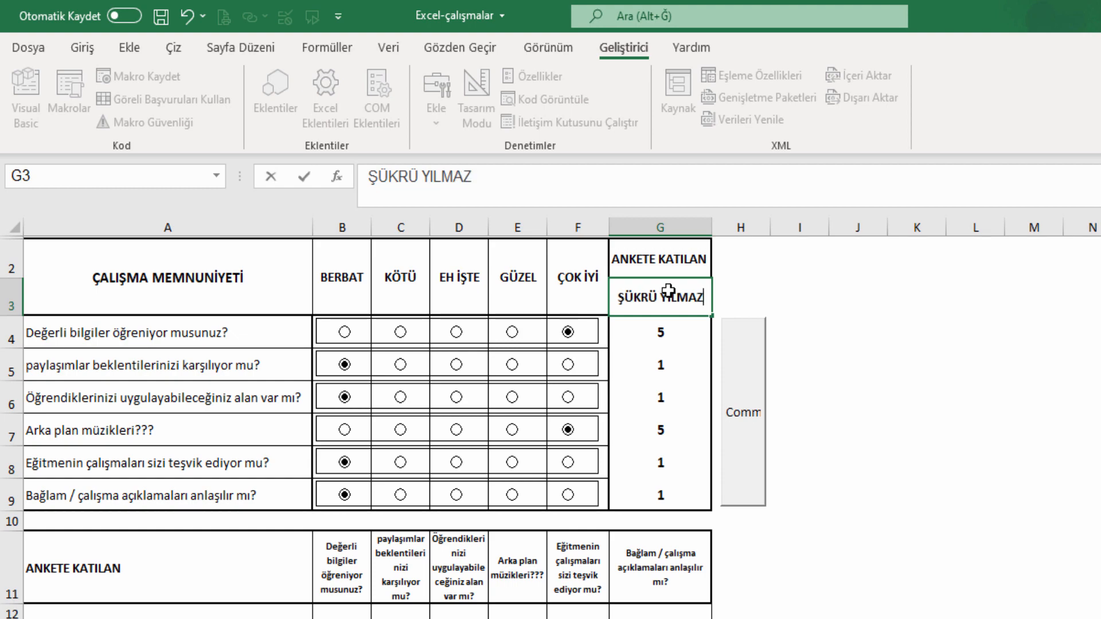
key(Return)
Rate every question ÇOK İYİ and log the answers with the button.
click(568, 365)
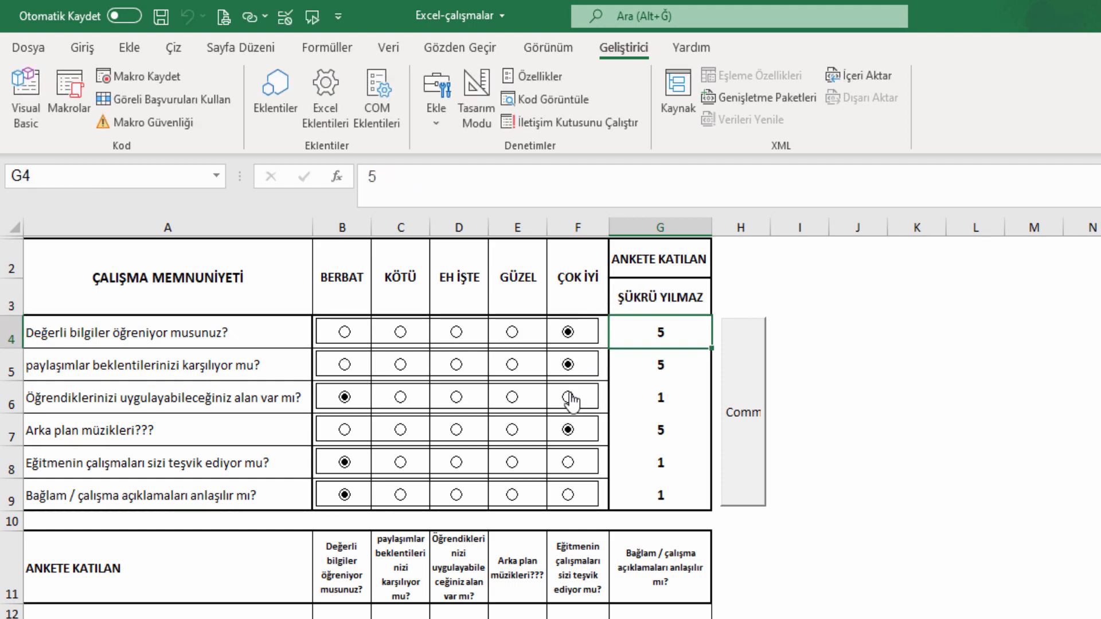
click(568, 397)
click(567, 463)
click(568, 495)
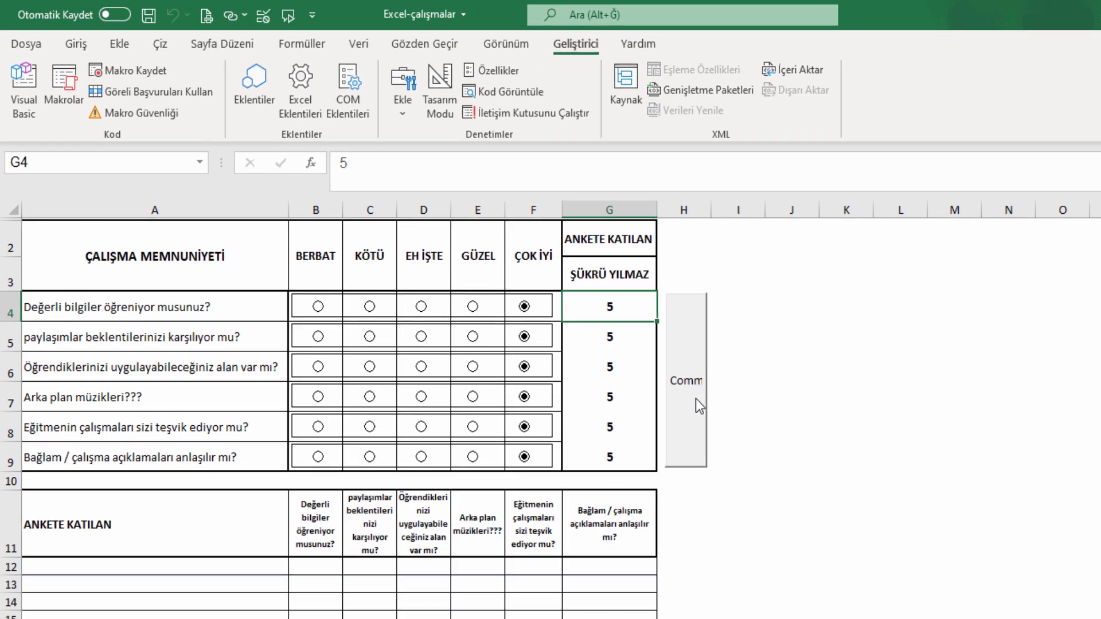
click(753, 432)
Make row 12's logged entries centred and bold, including the name in A12.
drag(207, 551, 596, 618)
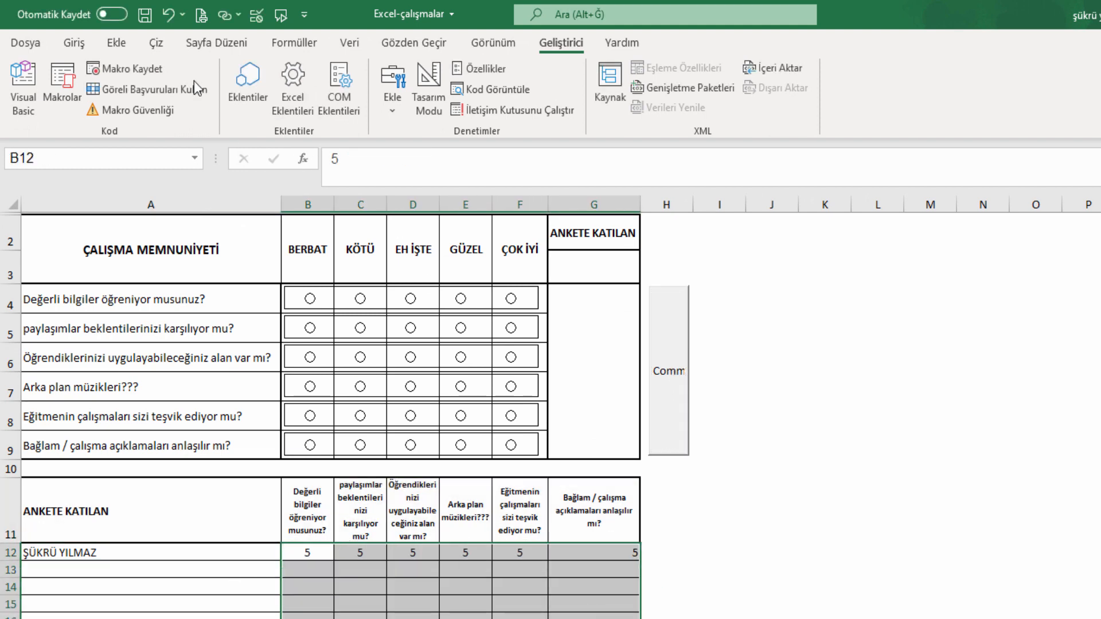
click(77, 49)
click(362, 104)
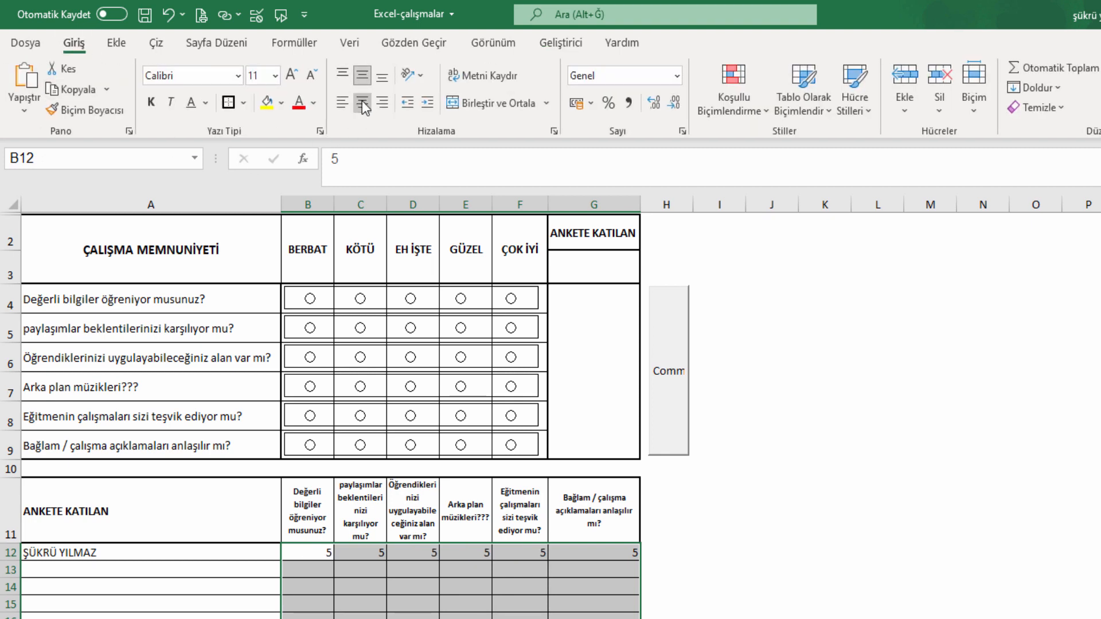
click(152, 103)
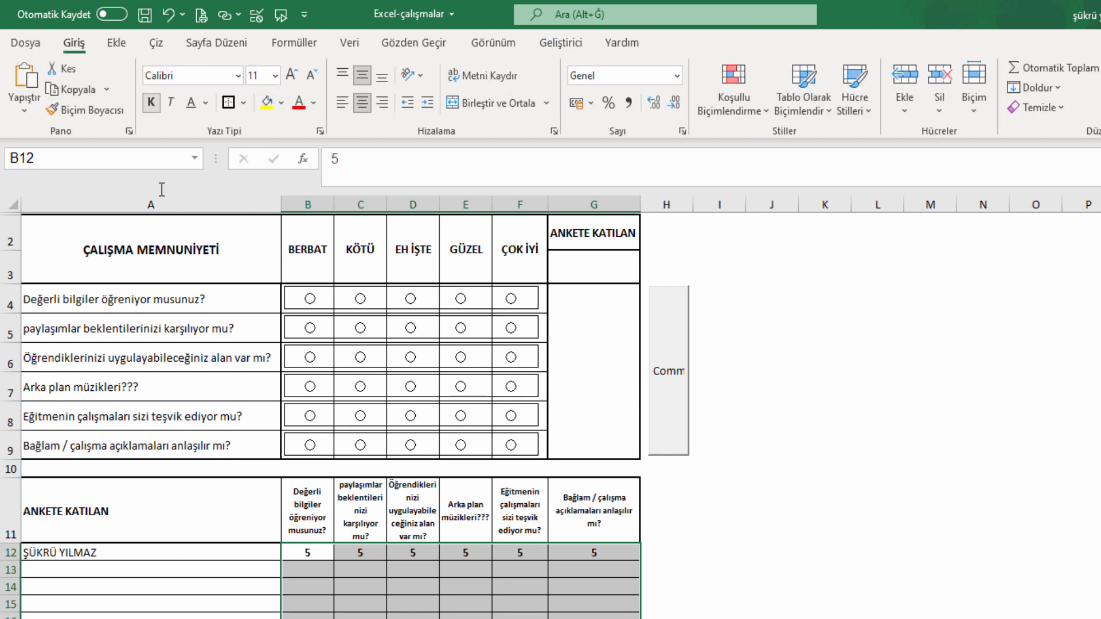
click(226, 552)
key(ctrl+k)
click(751, 516)
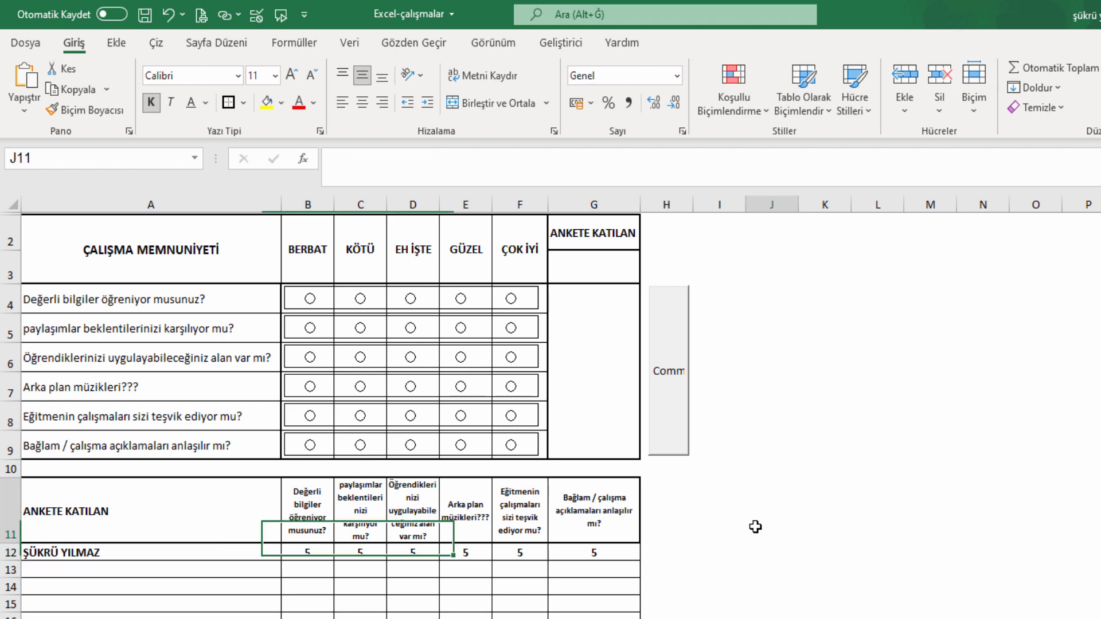
click(584, 271)
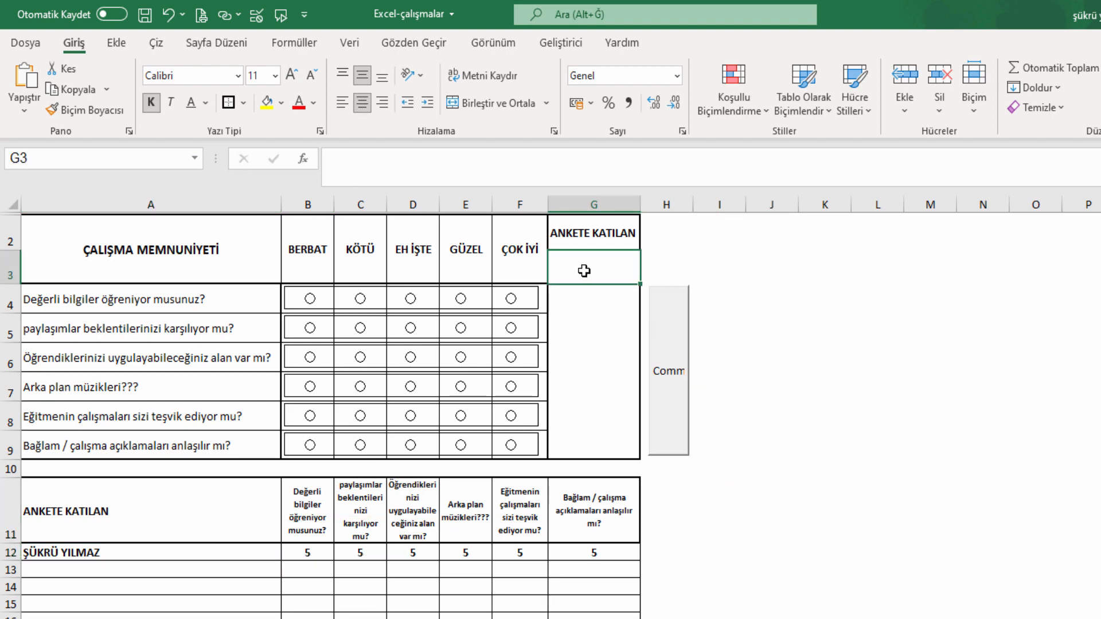
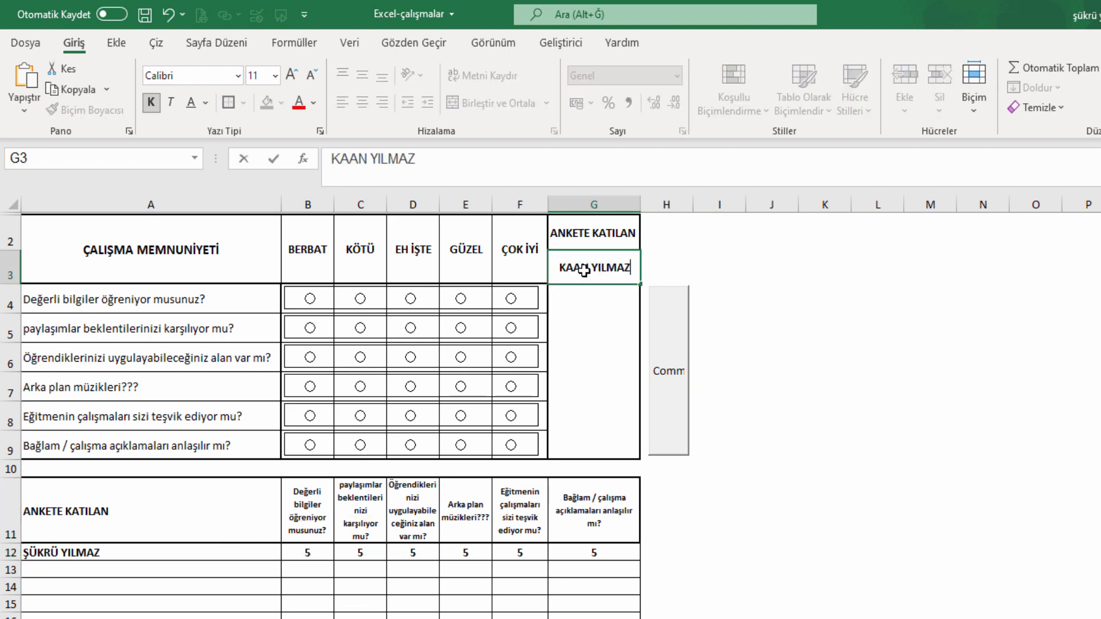
Enter a second respondent's name, rate the questions GÜZEL, and log them.
key(Return)
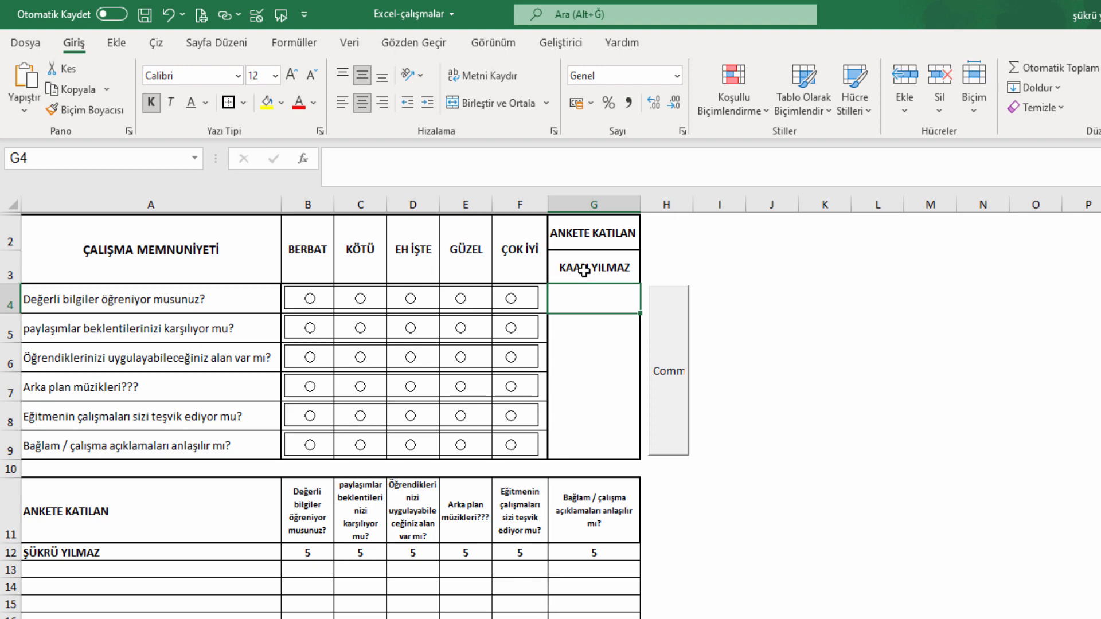
click(460, 299)
click(460, 328)
click(460, 357)
click(460, 387)
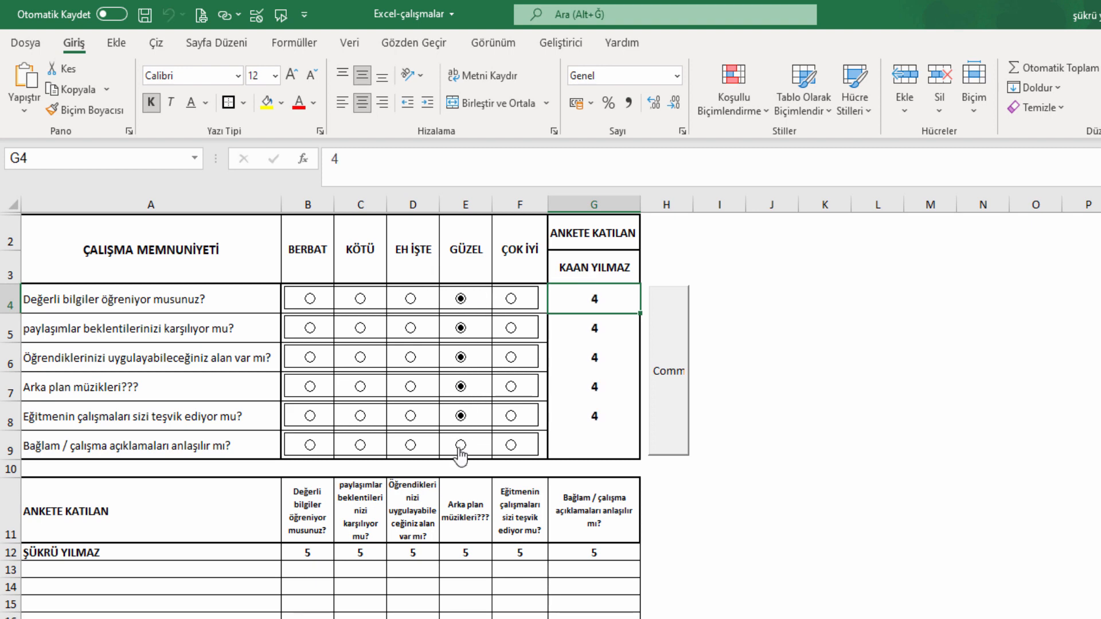
click(678, 406)
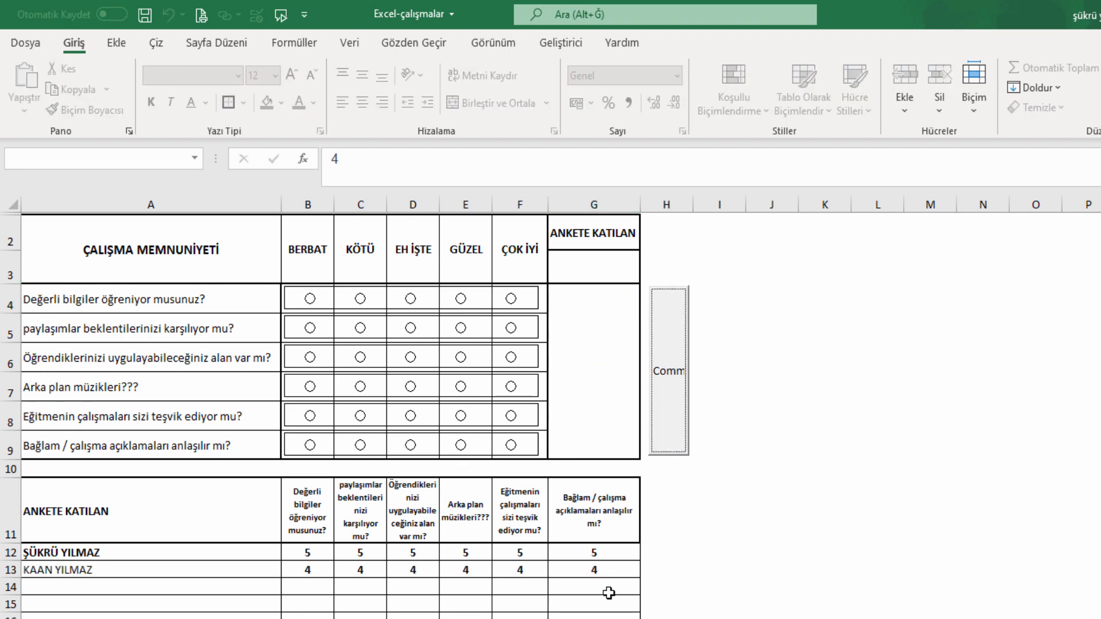
Bold the new name in A13 and select the header cells A2:F3.
click(228, 572)
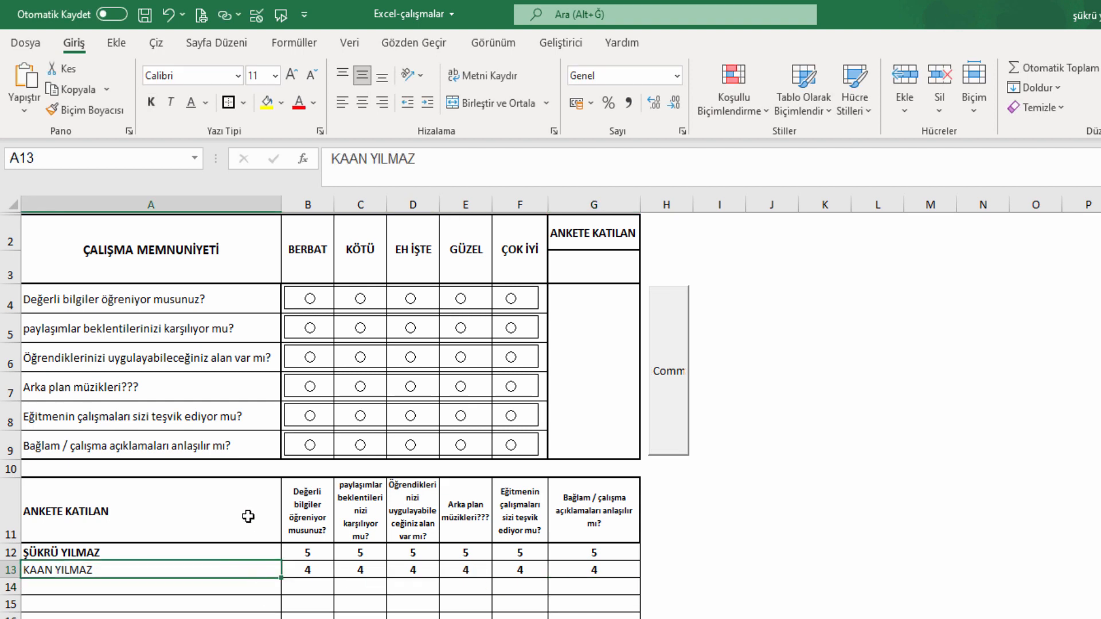
click(151, 102)
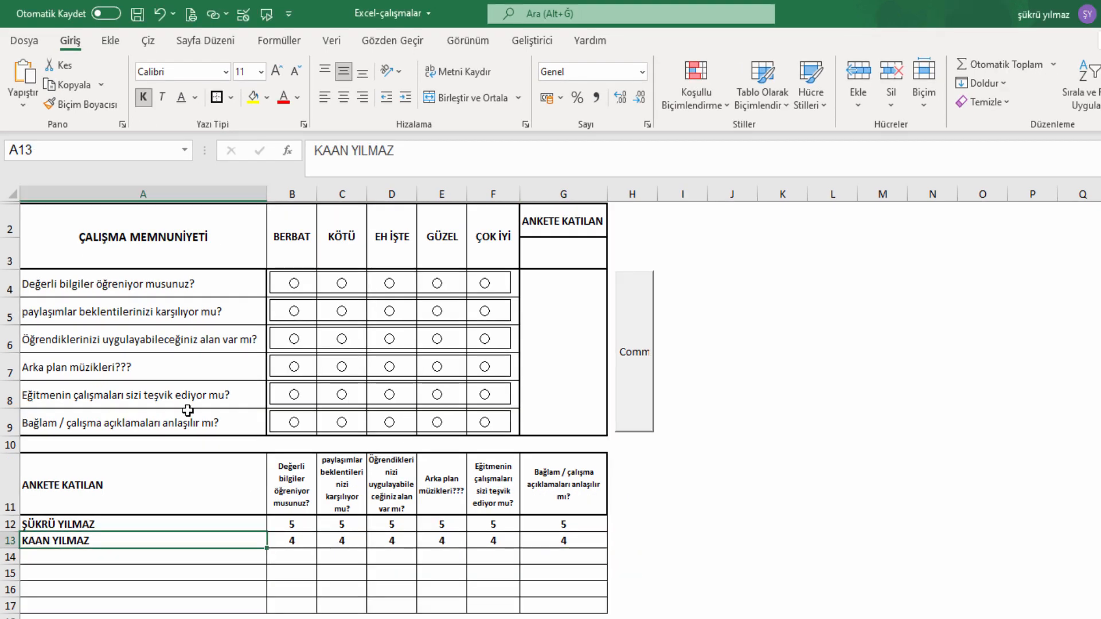
click(210, 443)
click(139, 301)
drag(139, 248, 567, 224)
Fill the header rows grey.
click(268, 98)
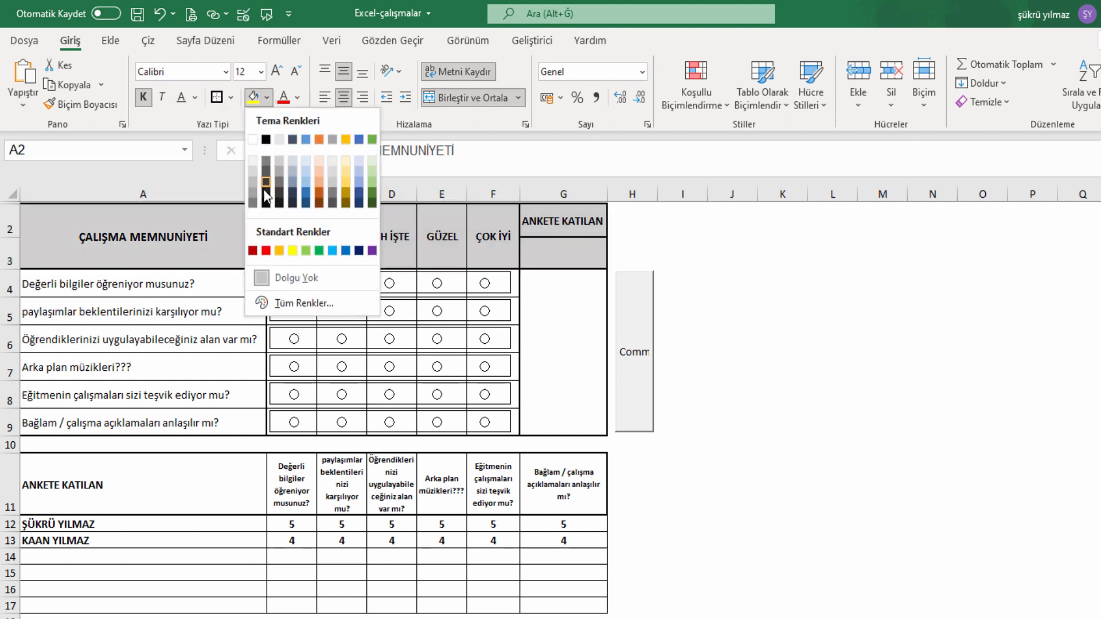
click(253, 171)
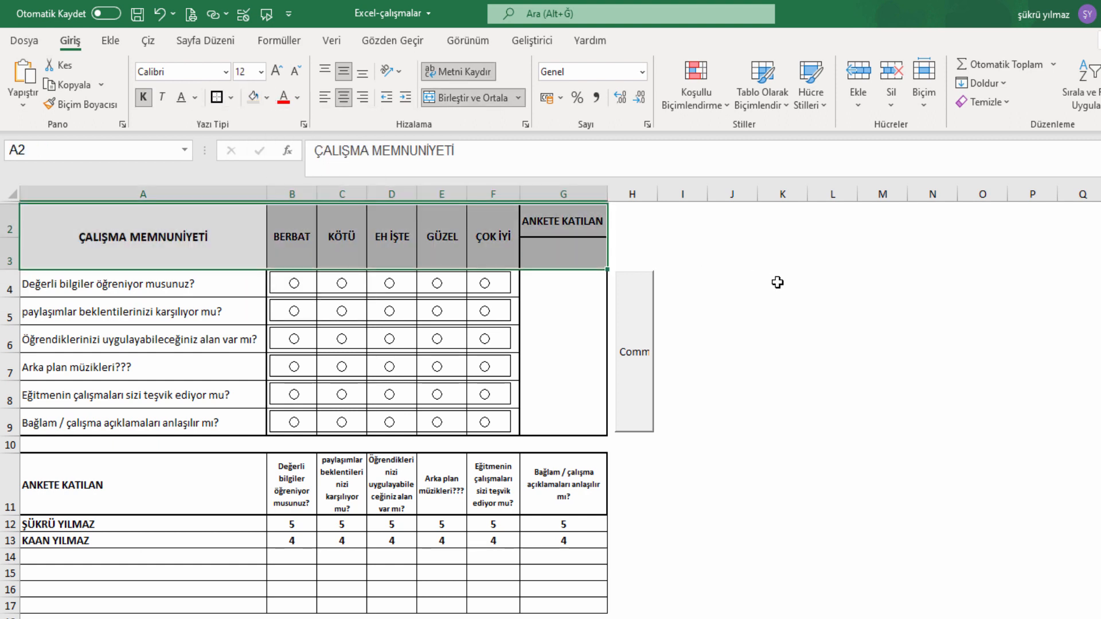
click(777, 283)
Try red, orange and gold text on the BERBAT, KÖTÜ and EH İŞTE headings, then undo.
click(292, 238)
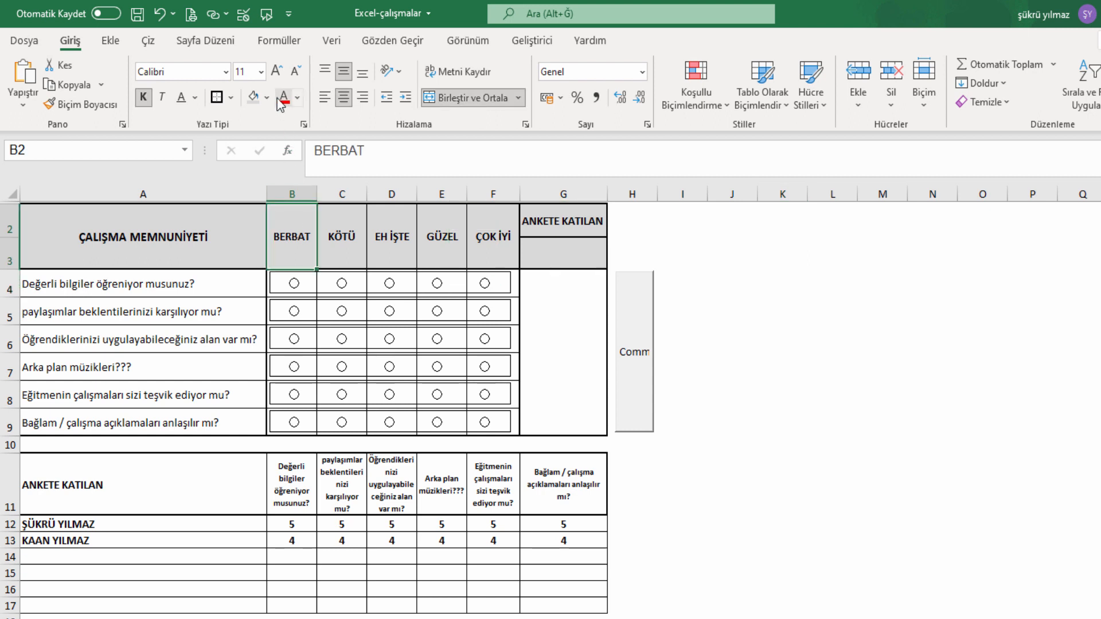
click(297, 98)
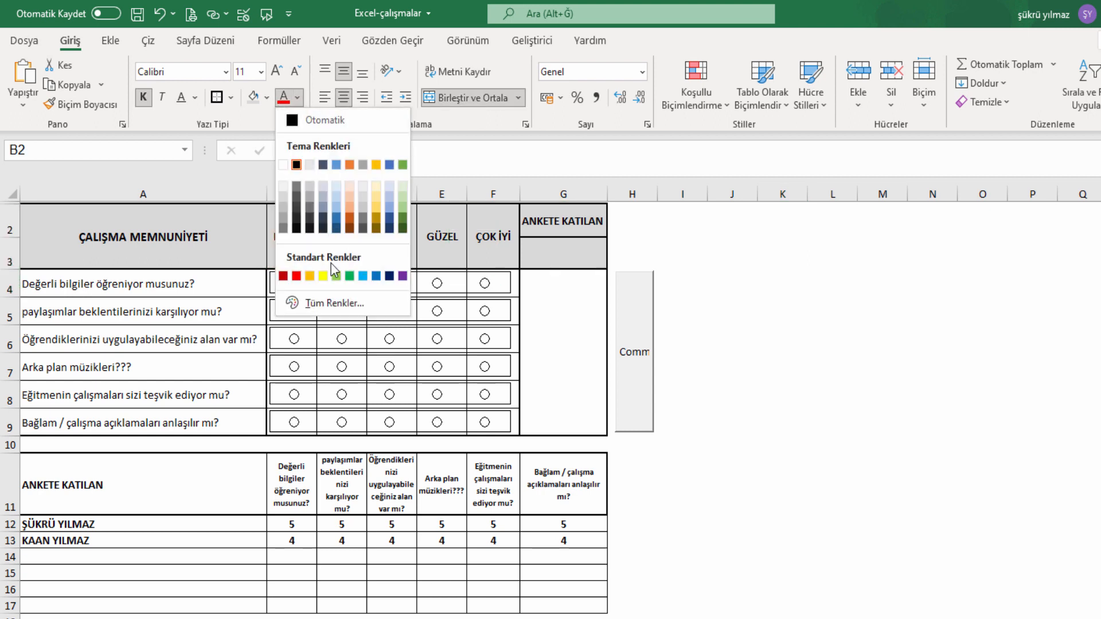
click(296, 276)
click(329, 232)
click(299, 101)
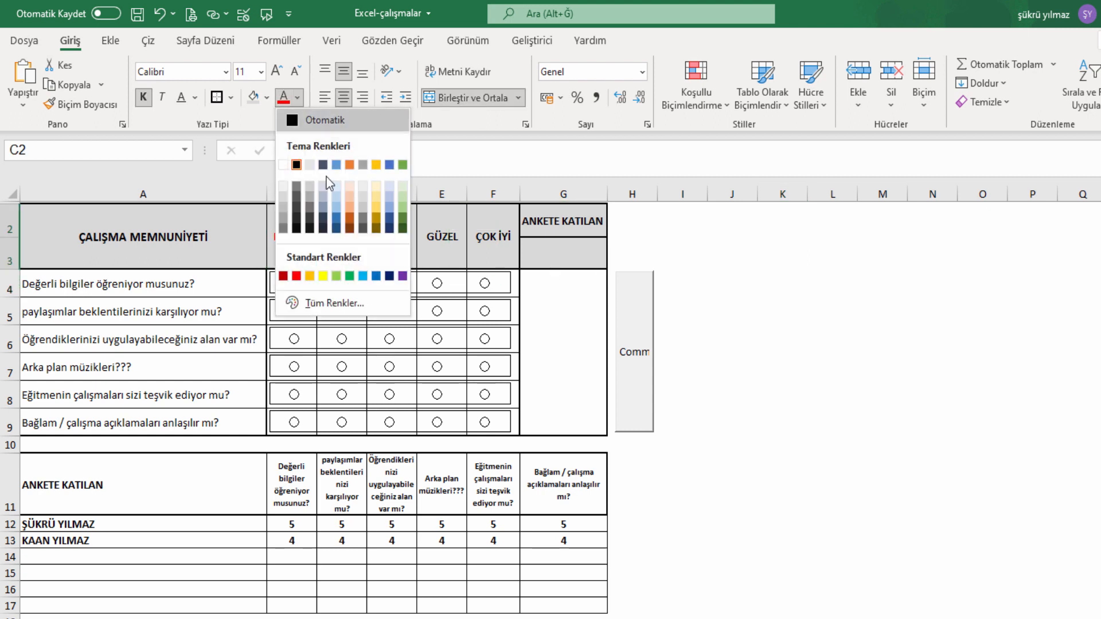
click(351, 235)
click(396, 239)
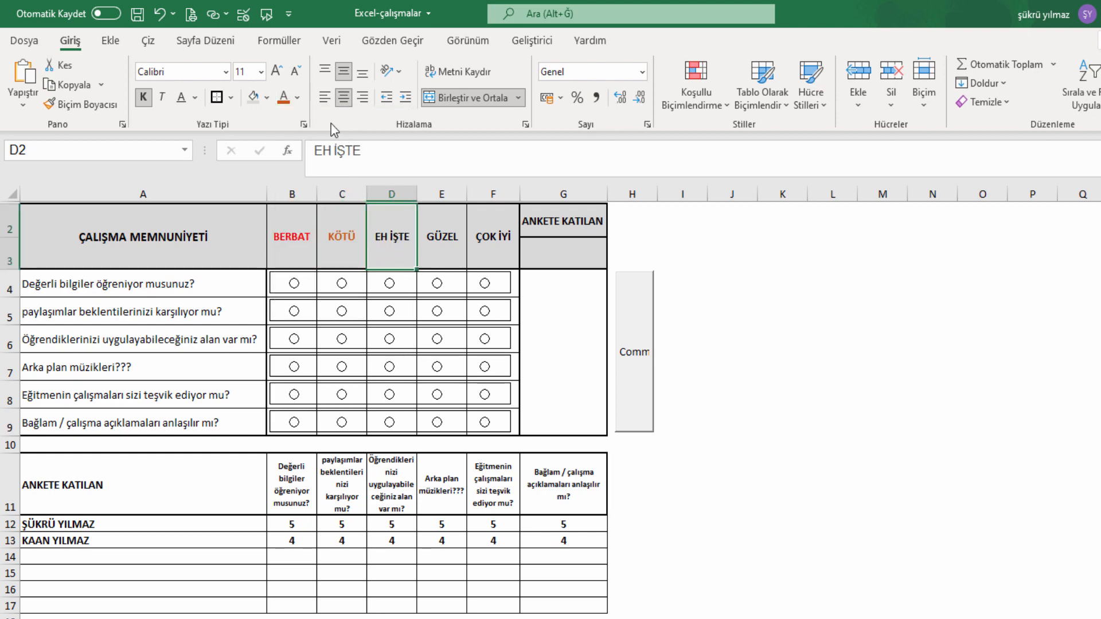
click(297, 97)
click(377, 198)
click(426, 243)
click(403, 242)
key(ctrl+z)
key(ctrl+z)
key(ctrl+z)
Fill the BERBAT heading red, KÖTÜ dark orange and EH İŞTE gold.
click(267, 98)
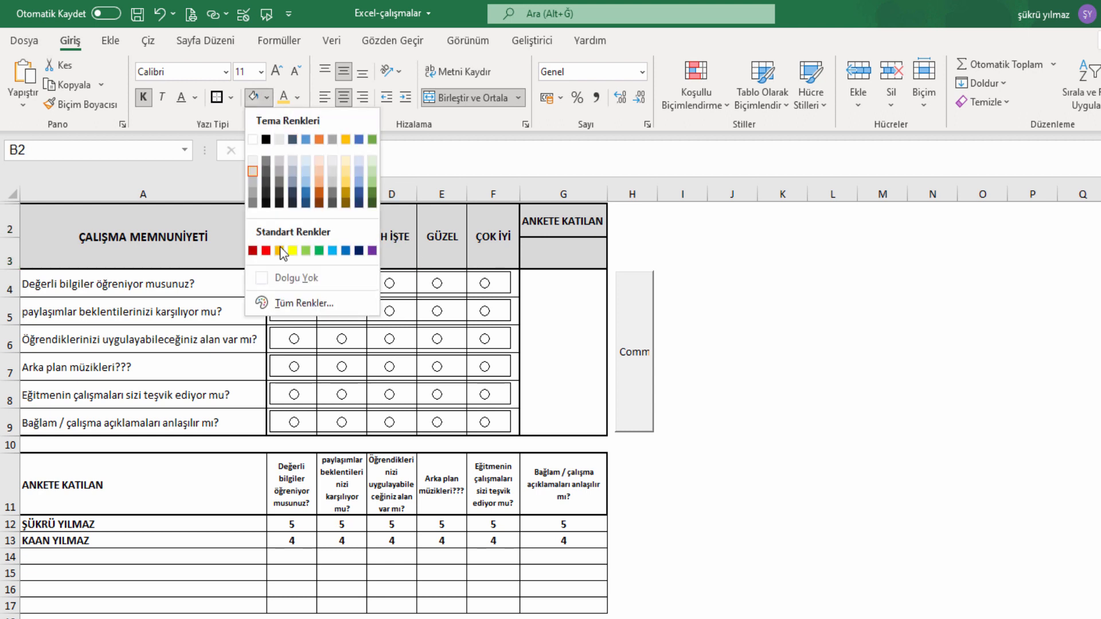
click(274, 248)
click(340, 252)
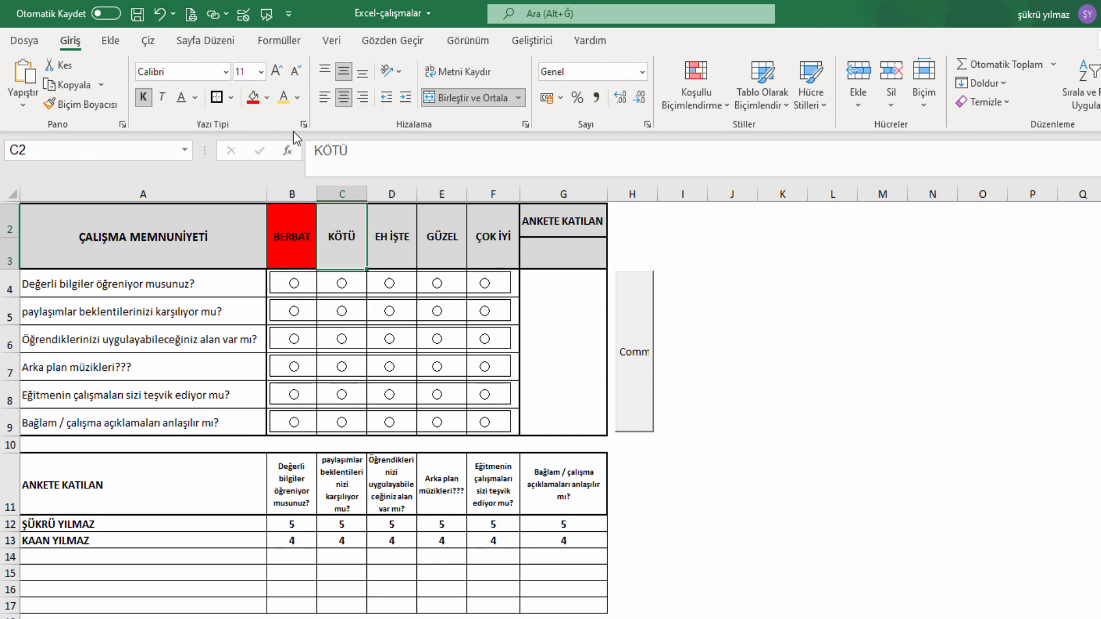
click(267, 98)
click(319, 195)
click(392, 228)
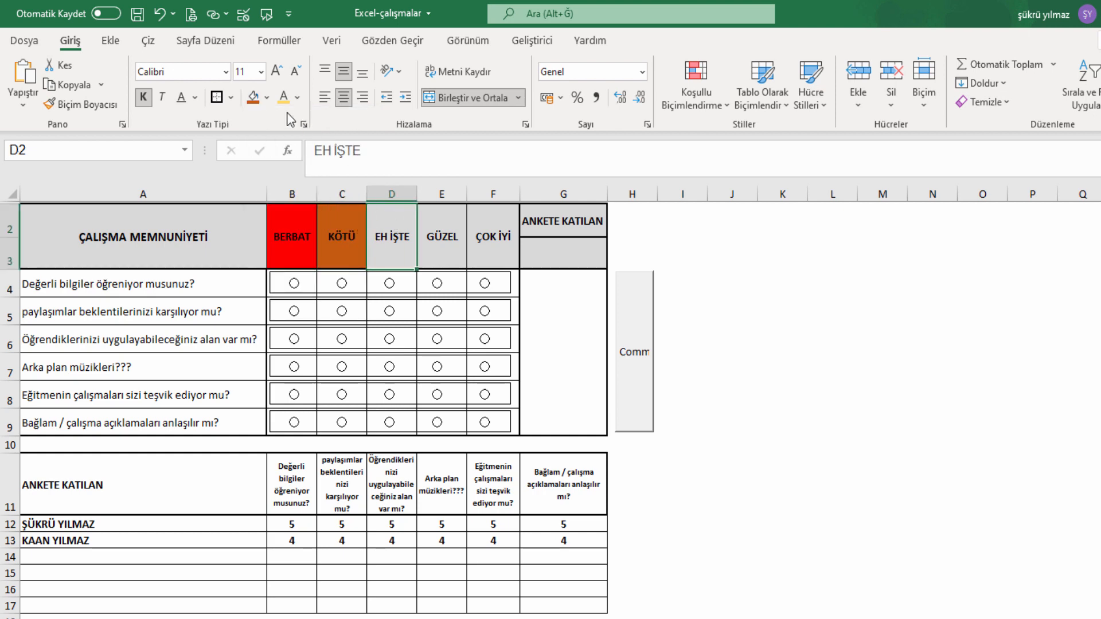
click(267, 98)
click(346, 180)
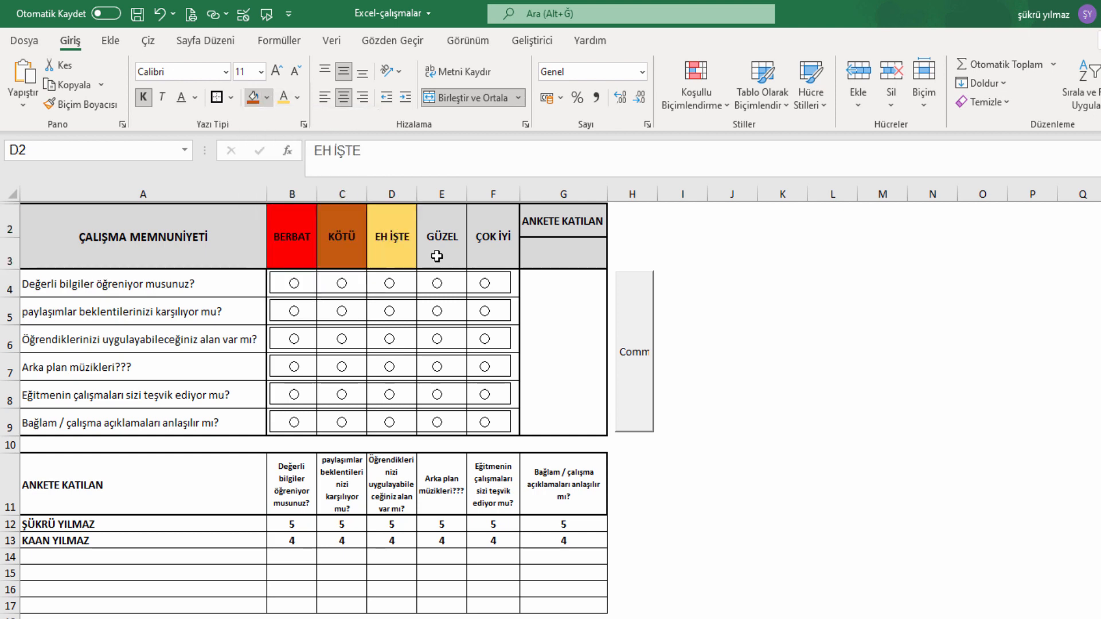
Fill the GÜZEL header light green and the ÇOK İYİ header green.
click(439, 238)
click(268, 97)
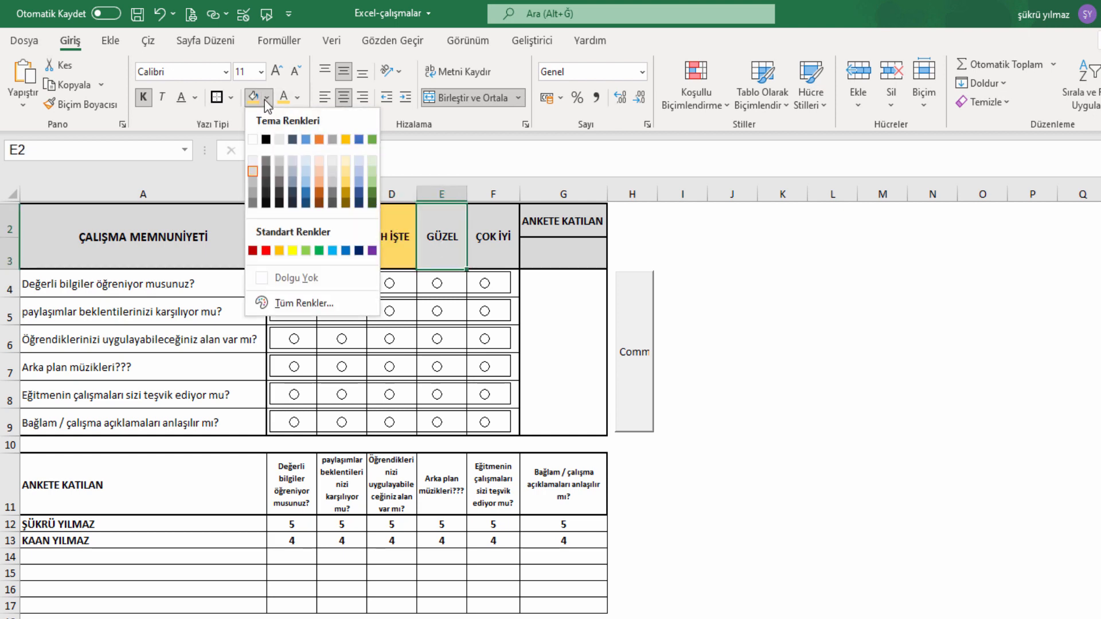
click(306, 248)
click(485, 236)
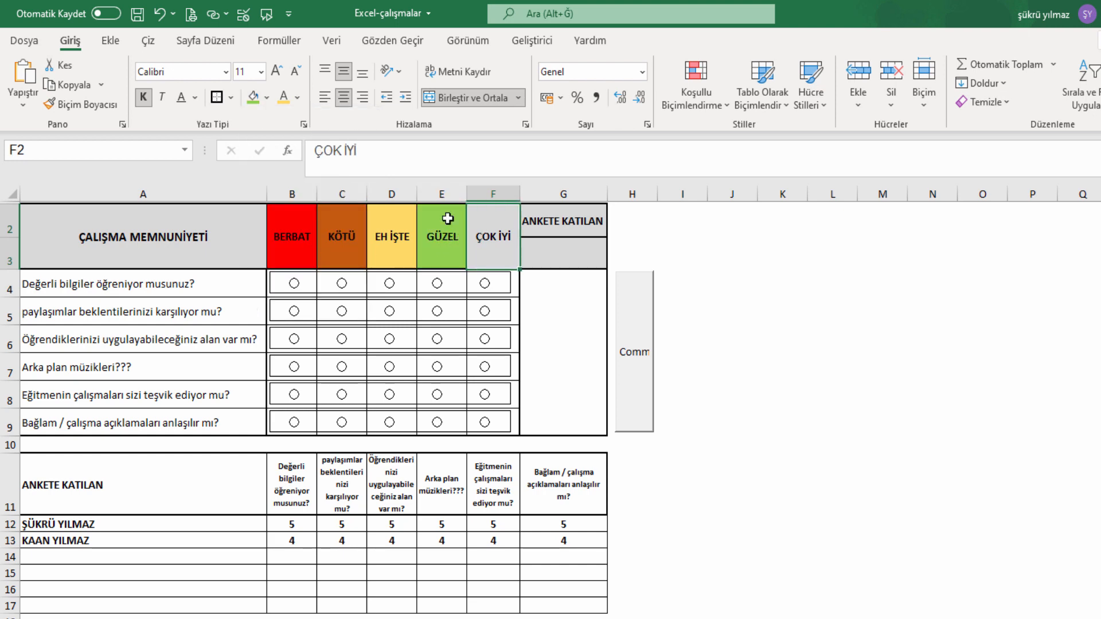
click(267, 98)
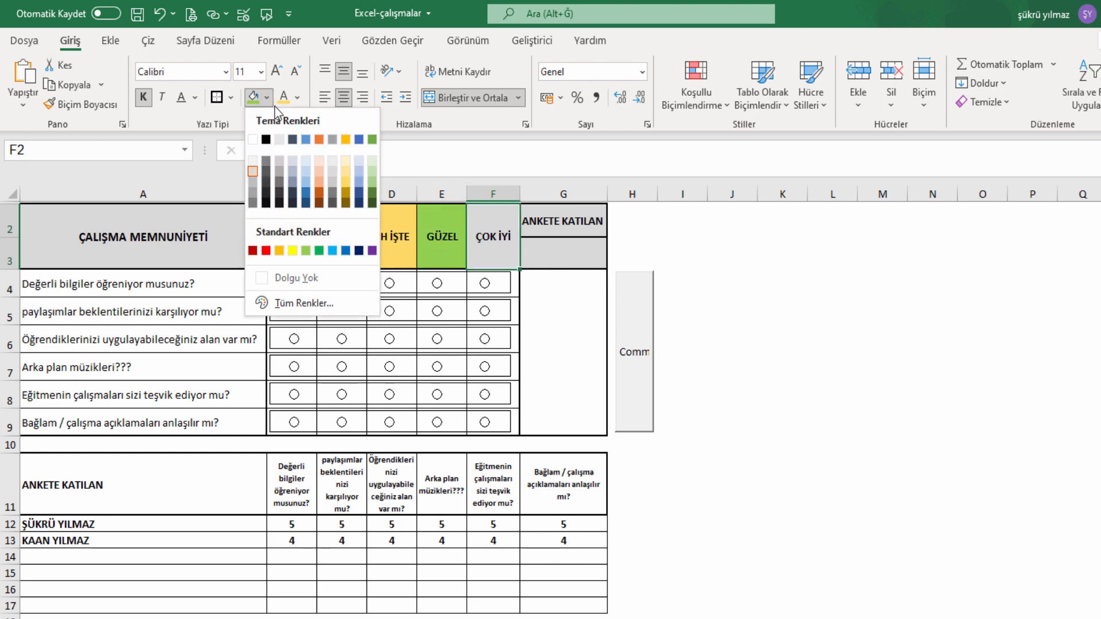
click(320, 251)
click(782, 310)
click(568, 234)
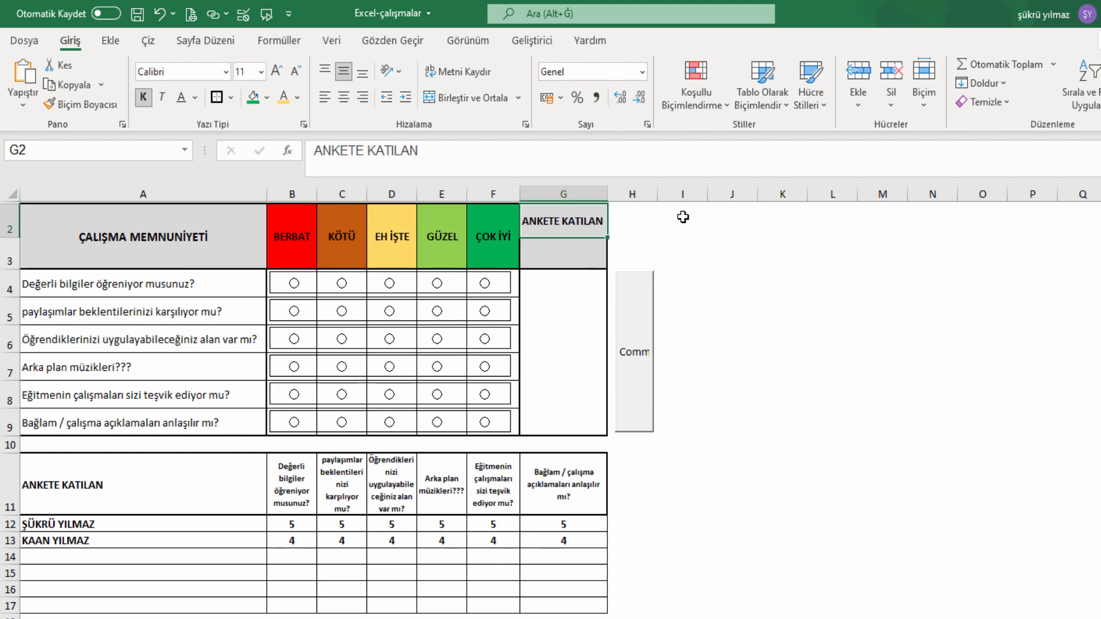
click(631, 194)
Fill column H through the sheet's last column light grey.
key(ctrl+shift+Right)
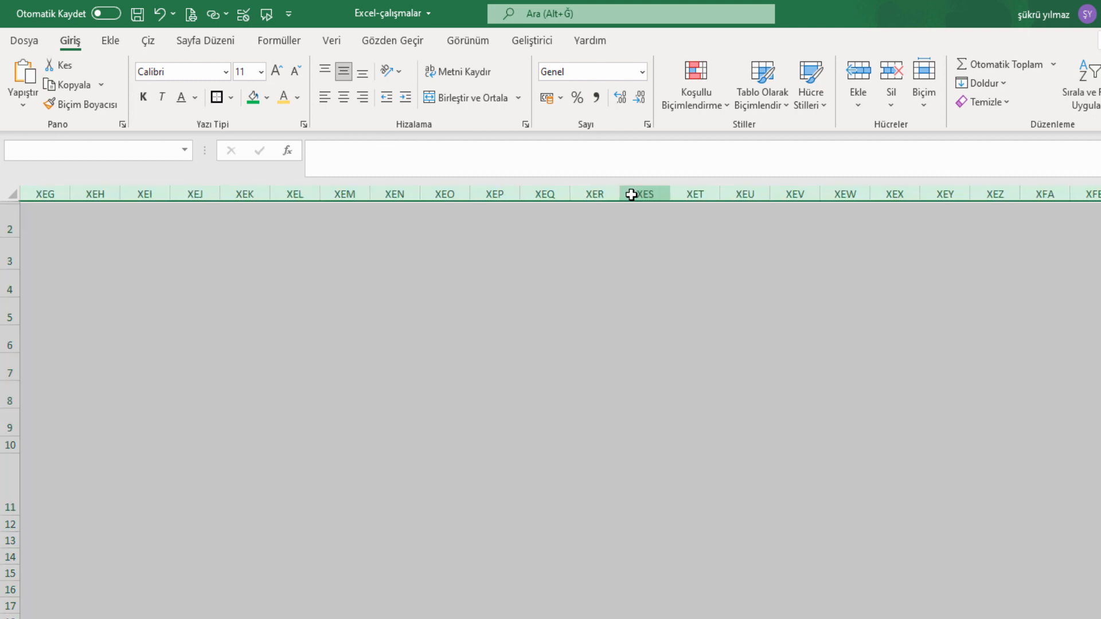
click(268, 100)
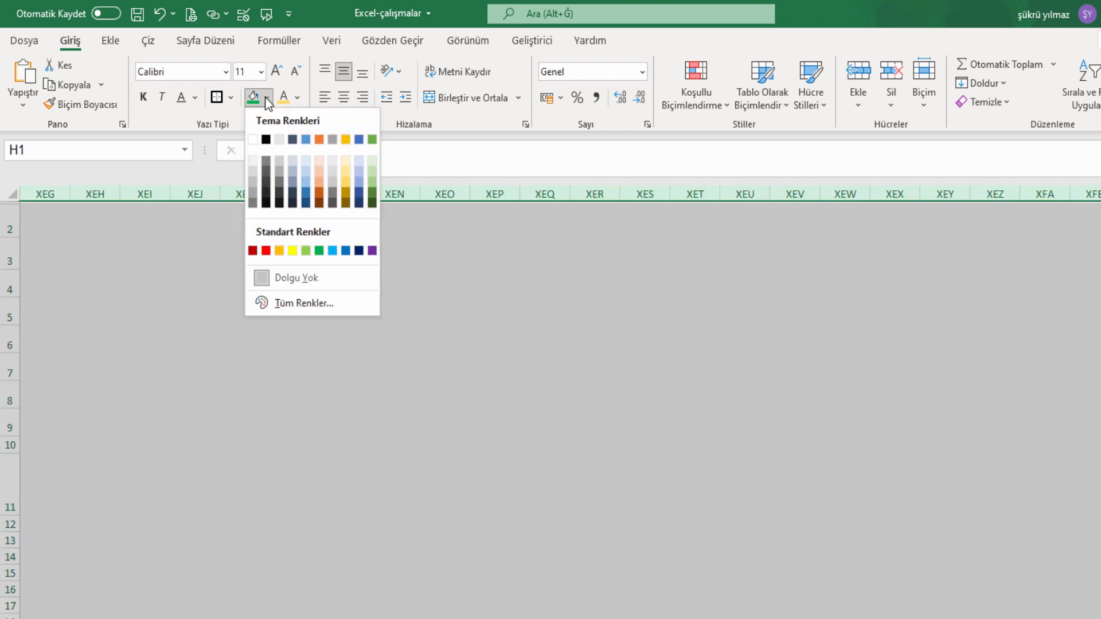
click(252, 174)
click(806, 386)
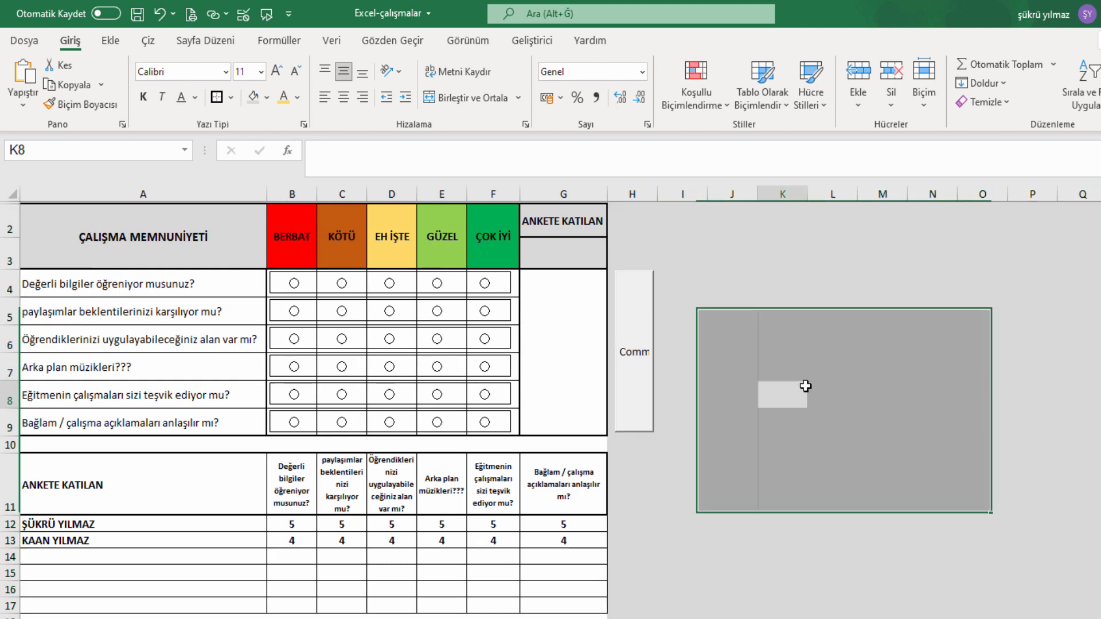
Fill row 18 down to the last row, and row 10, grey.
click(5, 617)
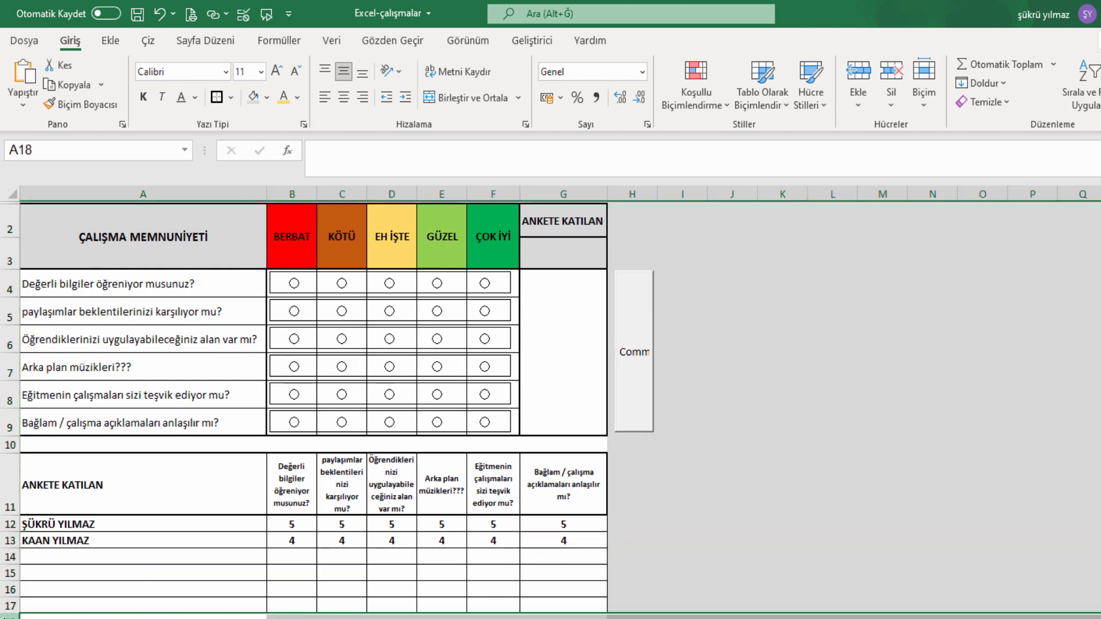
key(ctrl+shift+Down)
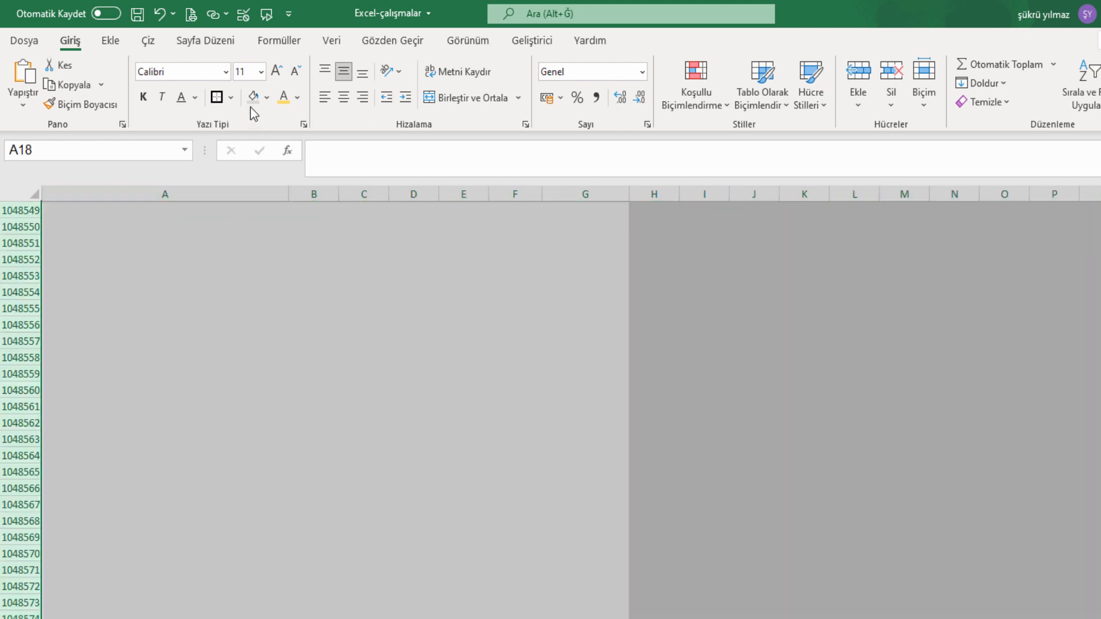
click(253, 98)
scroll(281, 465, up, 3)
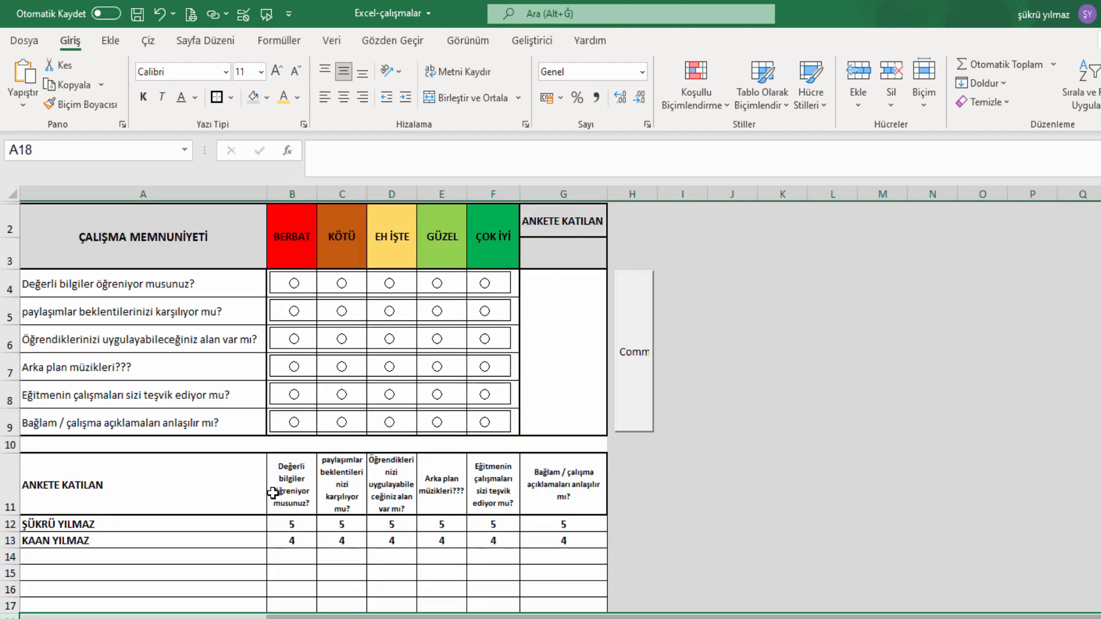
click(691, 429)
click(6, 446)
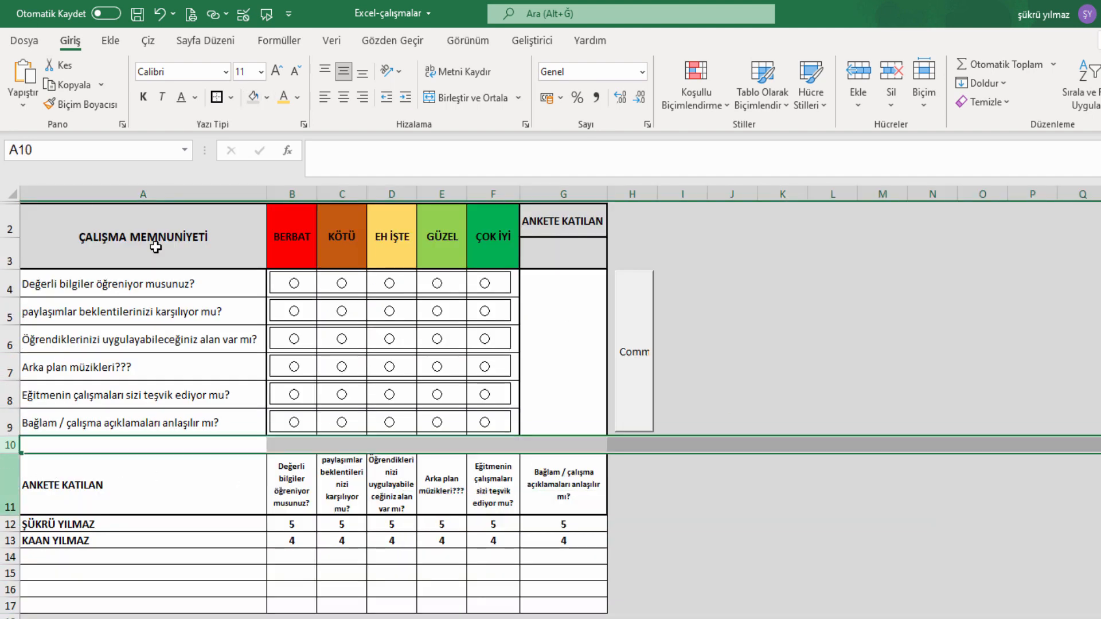
click(250, 100)
click(119, 539)
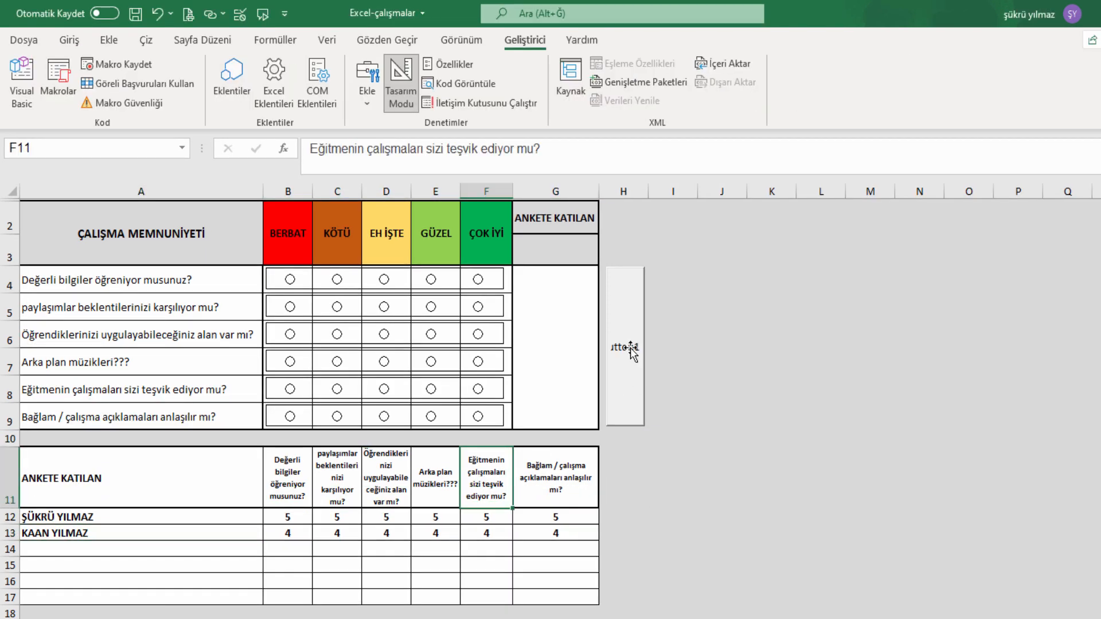
In Design Mode, change the command button's caption to EKLE.
click(394, 81)
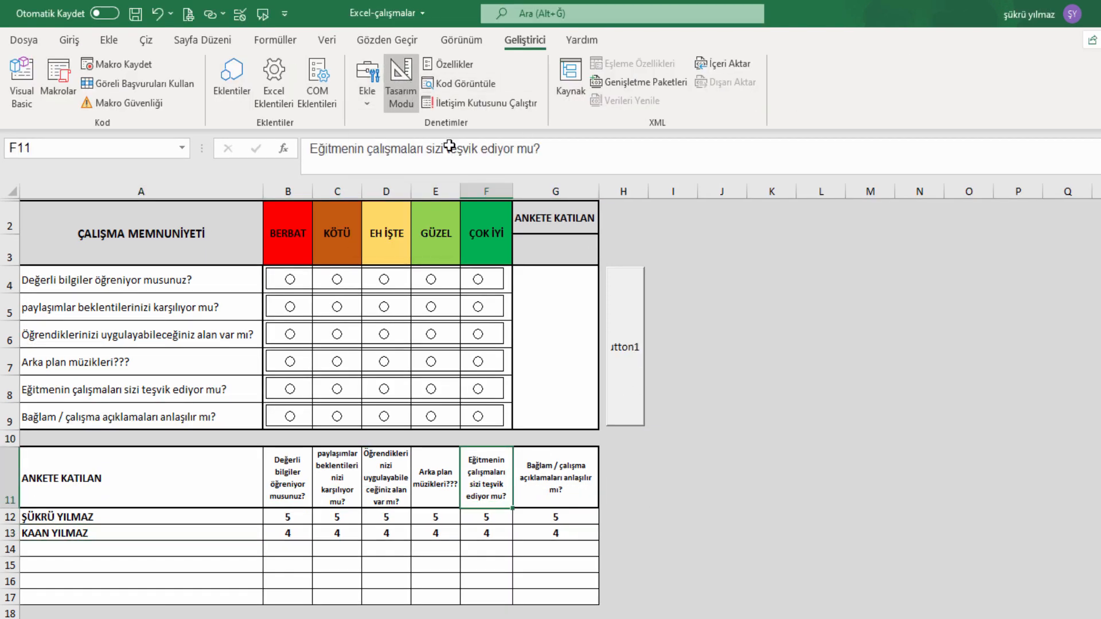
click(619, 352)
click(401, 83)
click(629, 341)
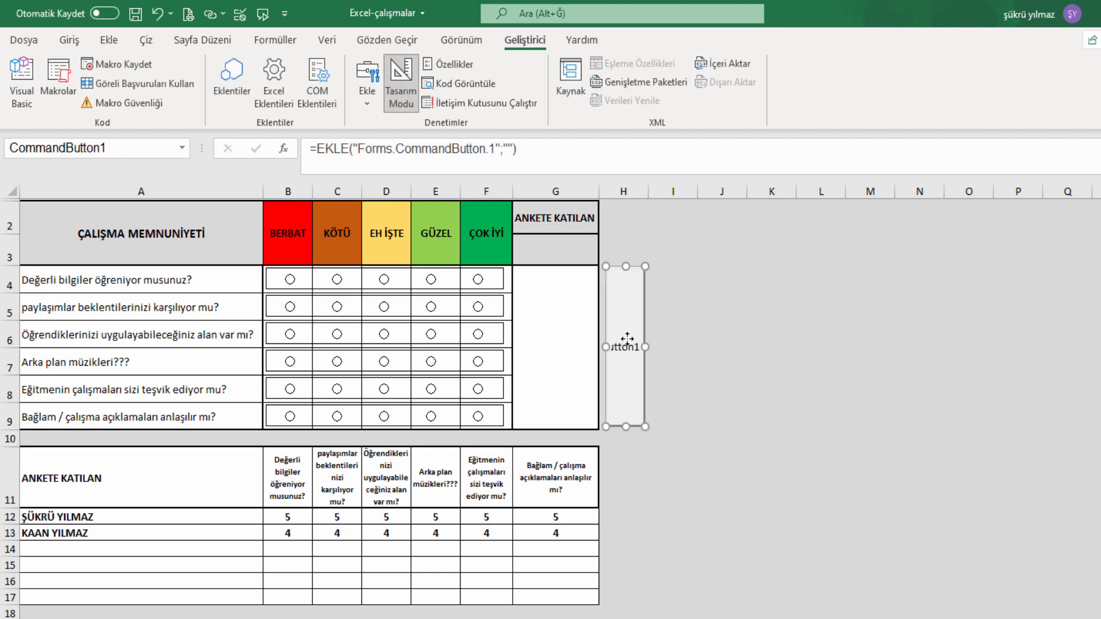
right_click(629, 340)
click(820, 472)
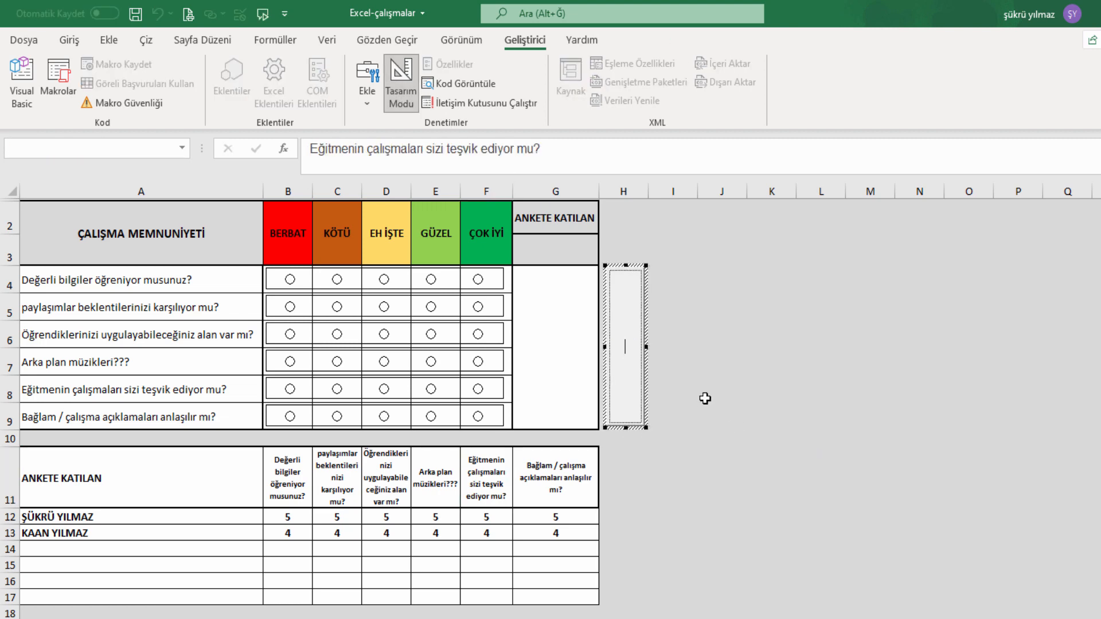
key(Caps_Lock)
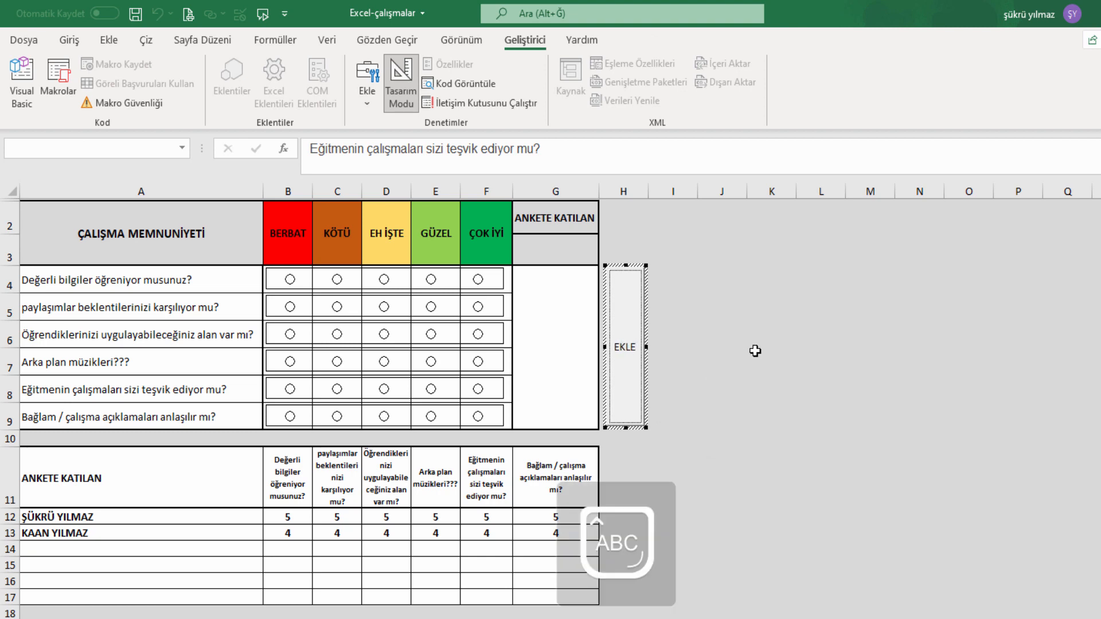
click(700, 357)
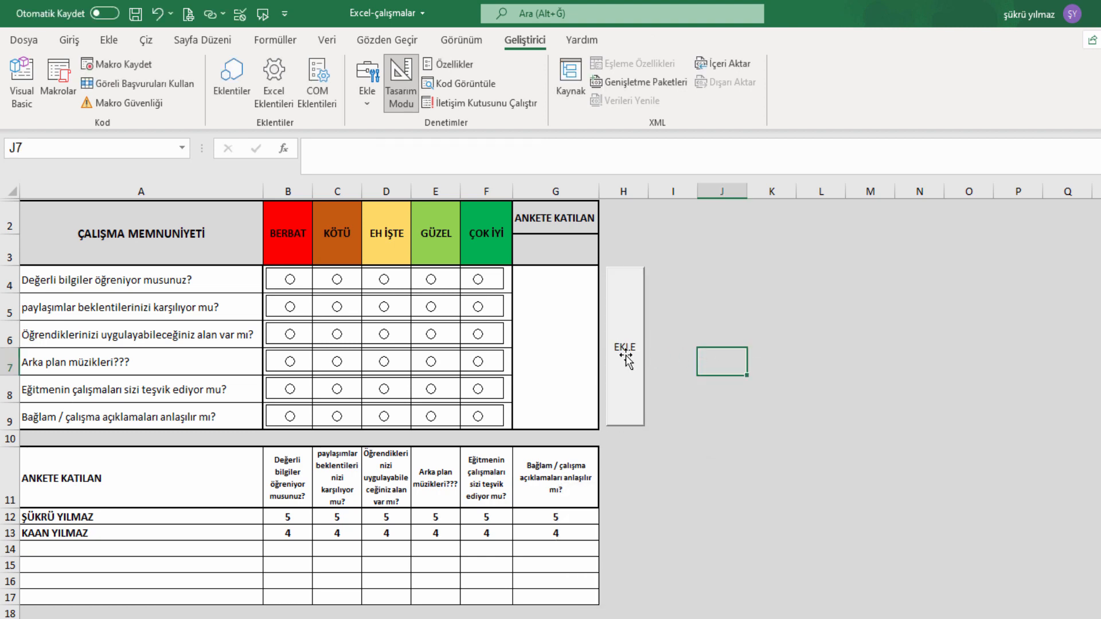
Set the EKLE button's font to bold, size 14, in its Properties.
click(625, 359)
right_click(627, 361)
click(680, 434)
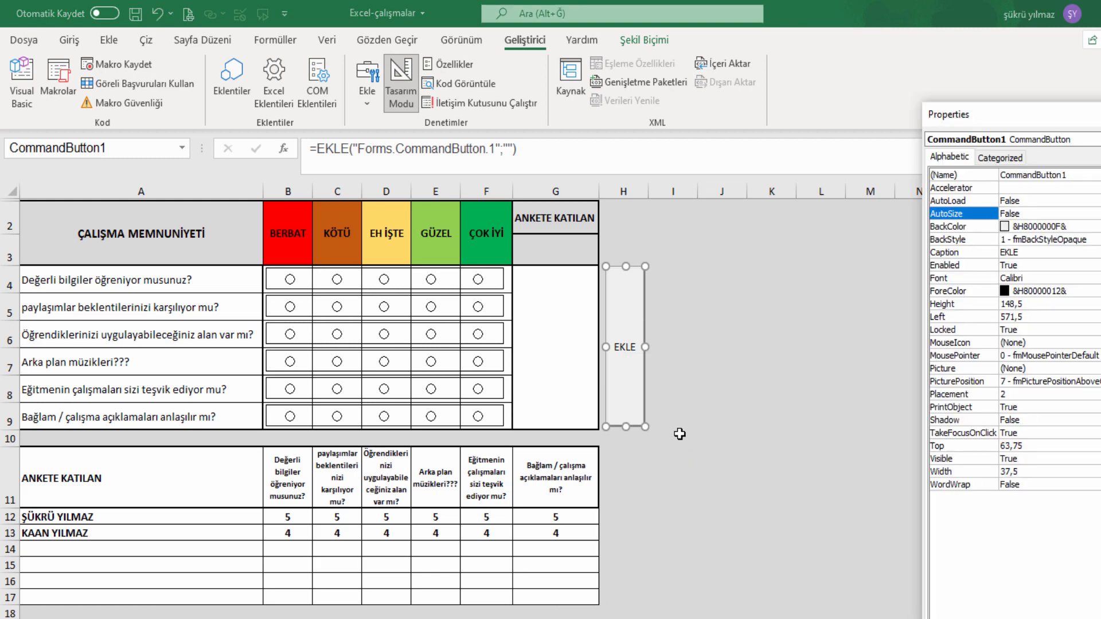
click(1053, 278)
drag(1078, 119, 332, 103)
click(386, 263)
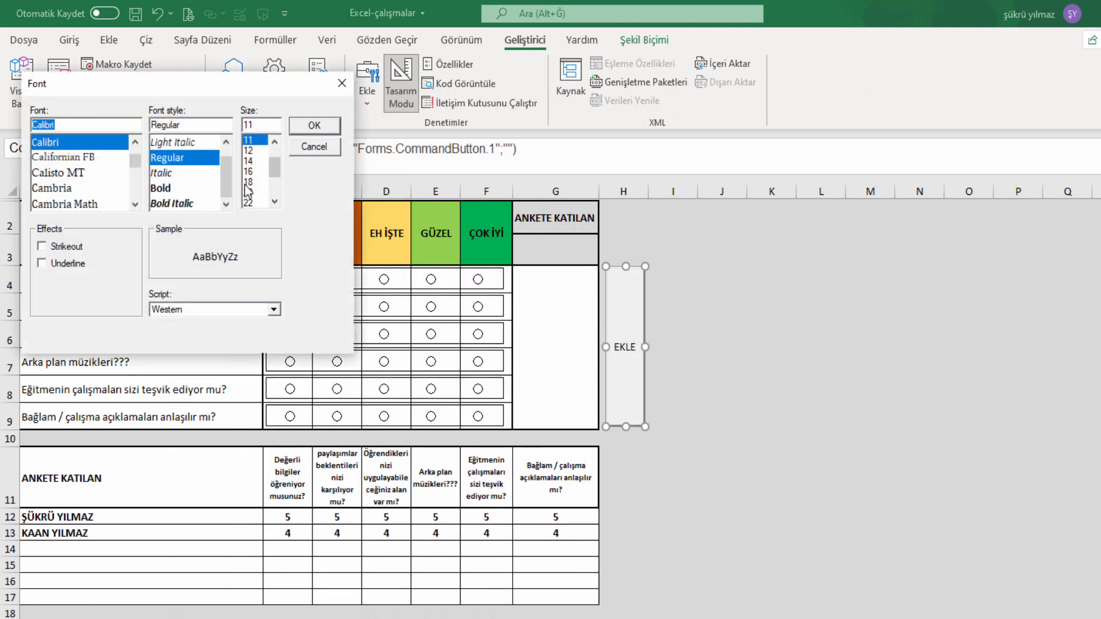
click(252, 162)
click(164, 189)
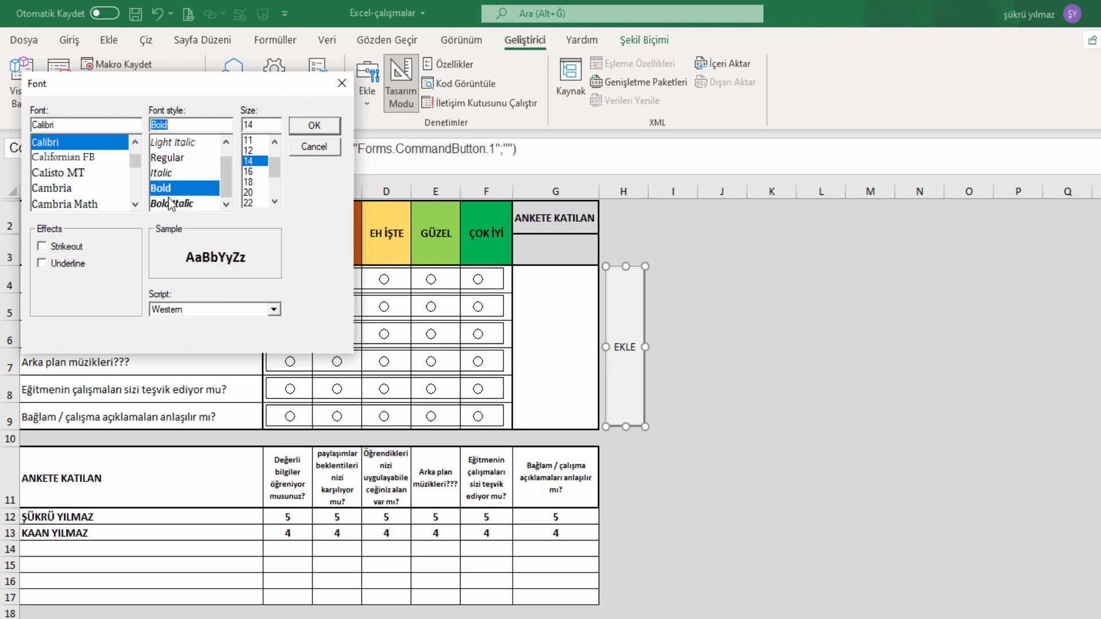
click(315, 127)
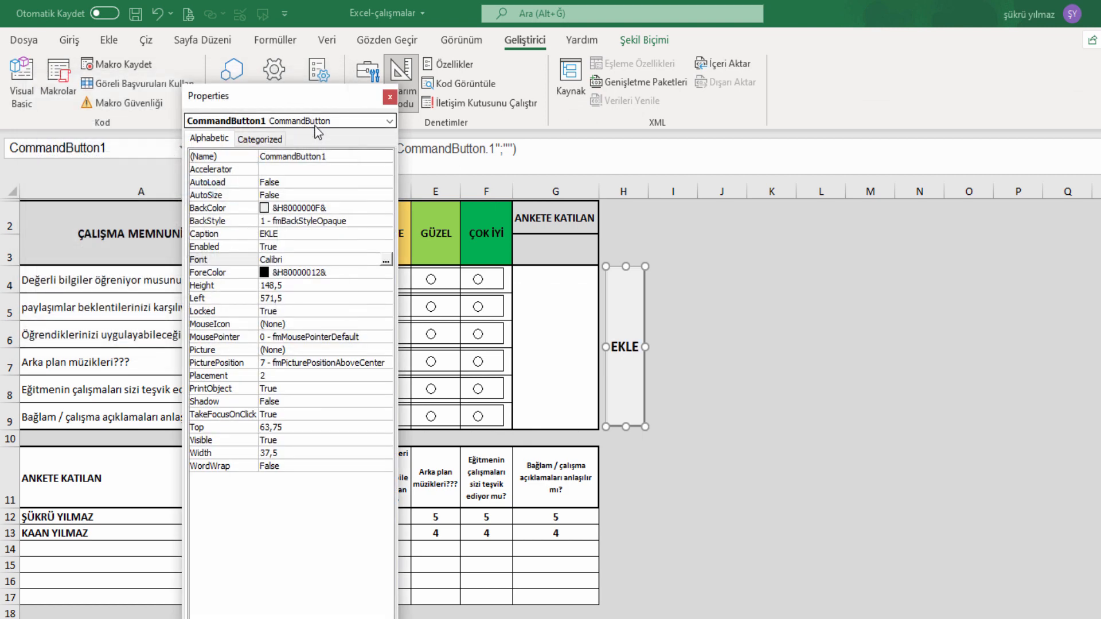
Set the EKLE button's BackColor to light green from the palette.
click(367, 208)
click(386, 209)
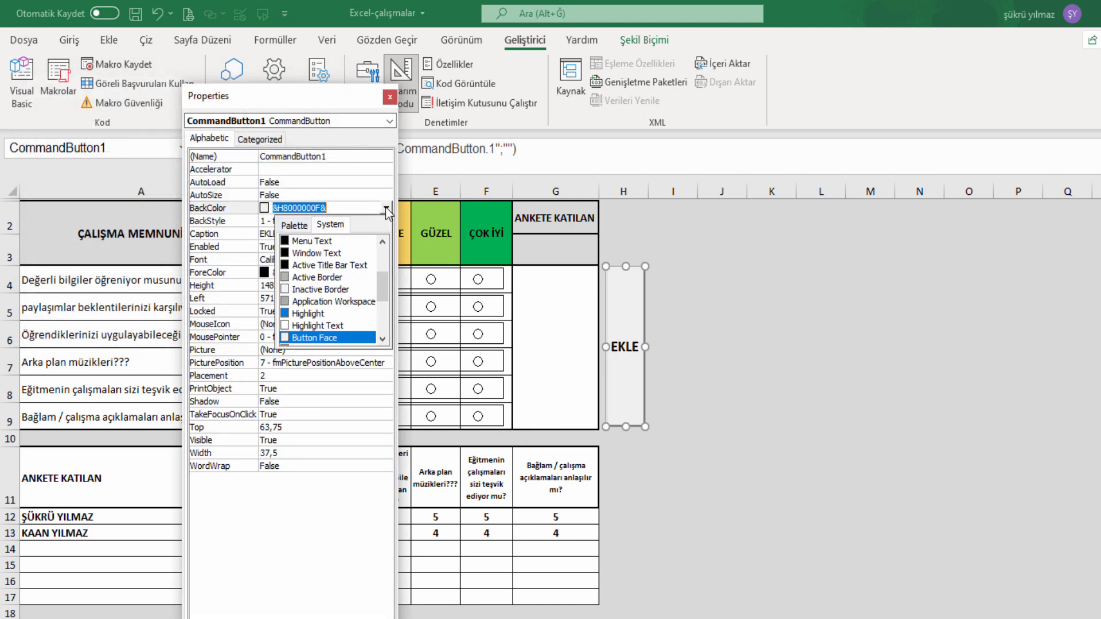
click(292, 225)
click(339, 256)
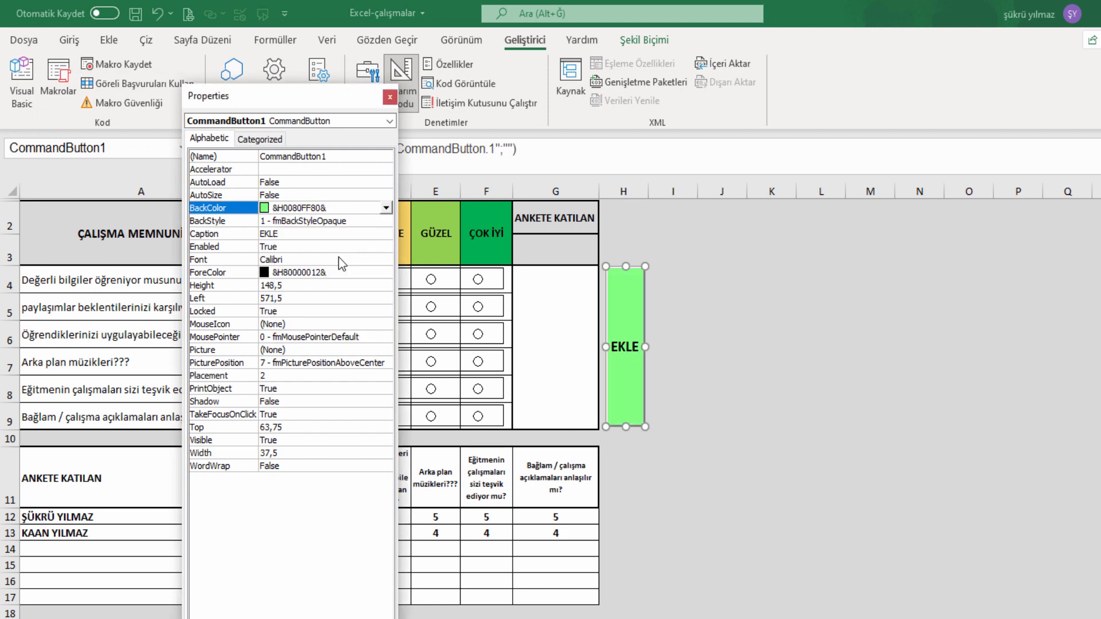
click(390, 97)
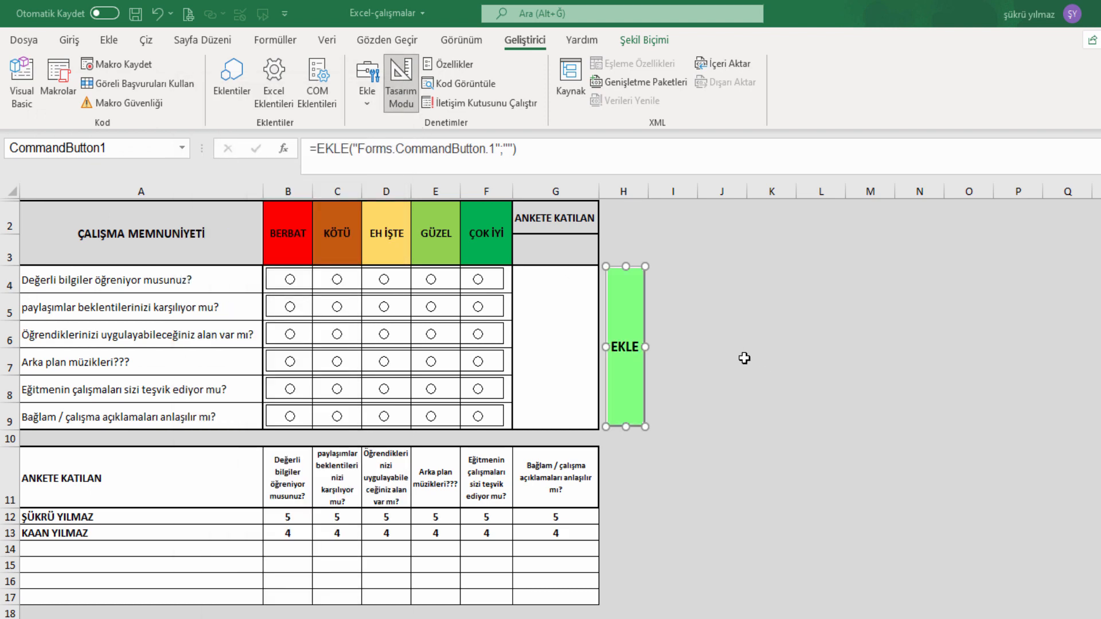
click(743, 357)
Leave Design Mode and fix the capital P in the A5 question and C11 heading.
click(400, 86)
click(186, 461)
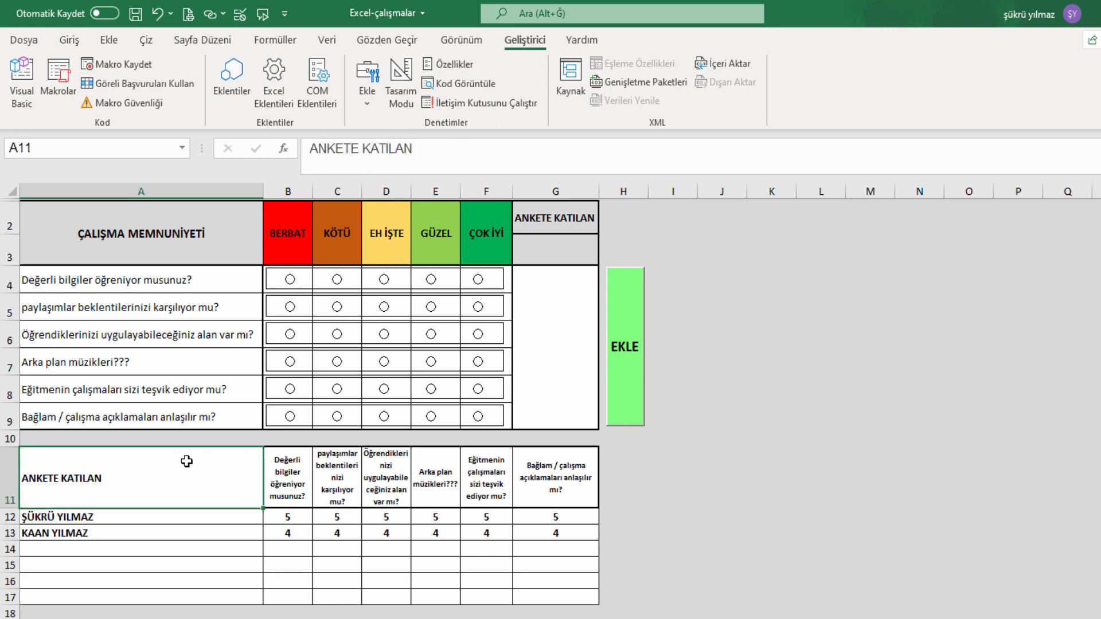
click(109, 359)
click(26, 310)
double_click(23, 308)
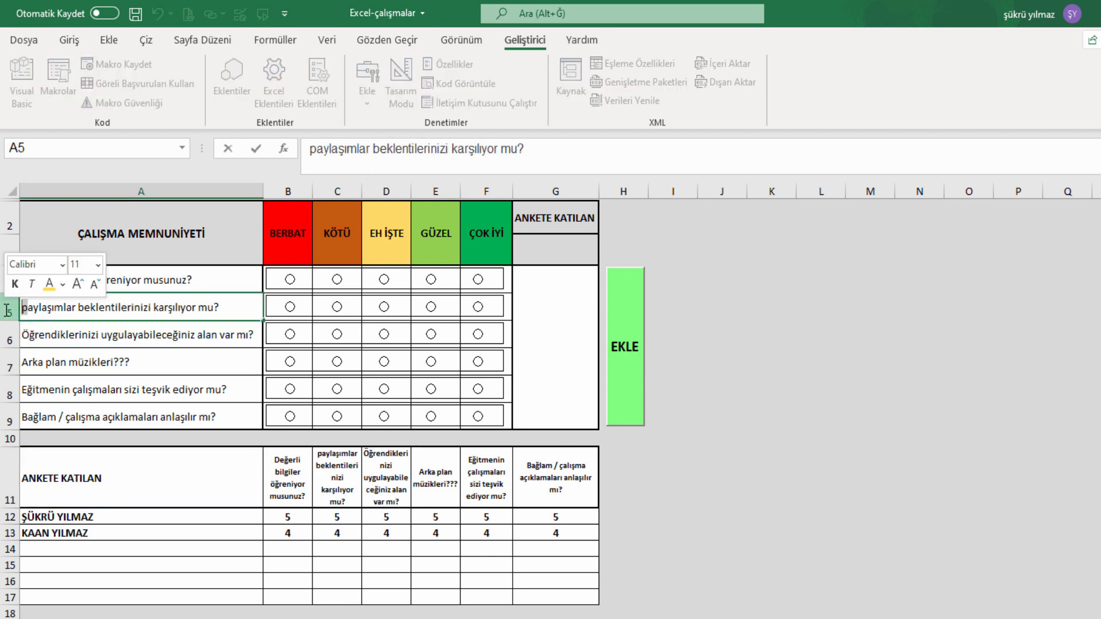
text(P)
key(Return)
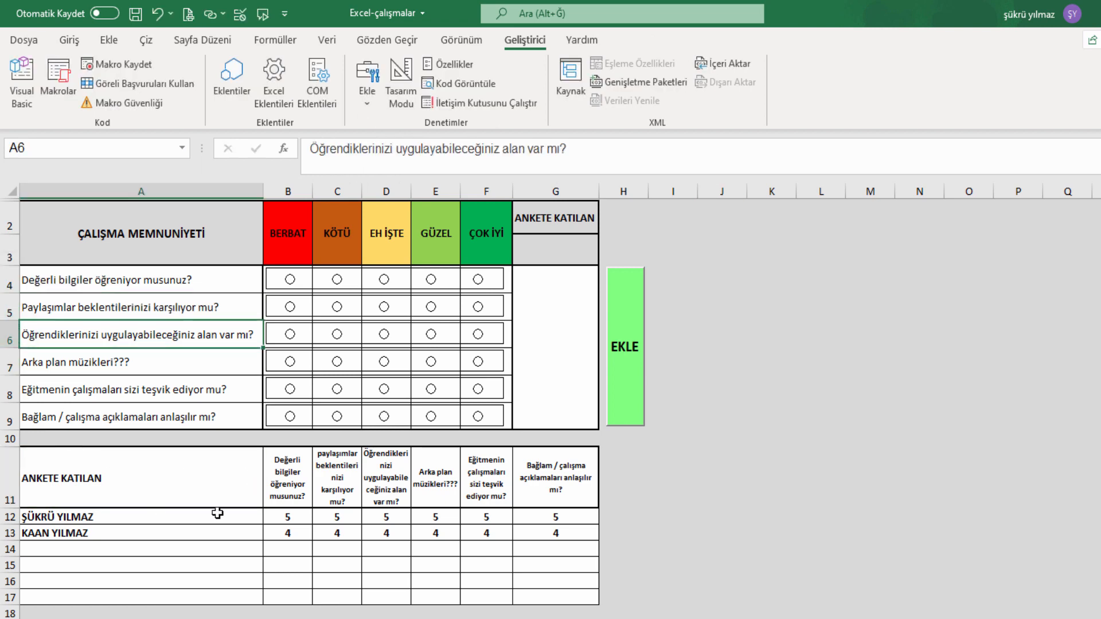
click(351, 490)
double_click(320, 456)
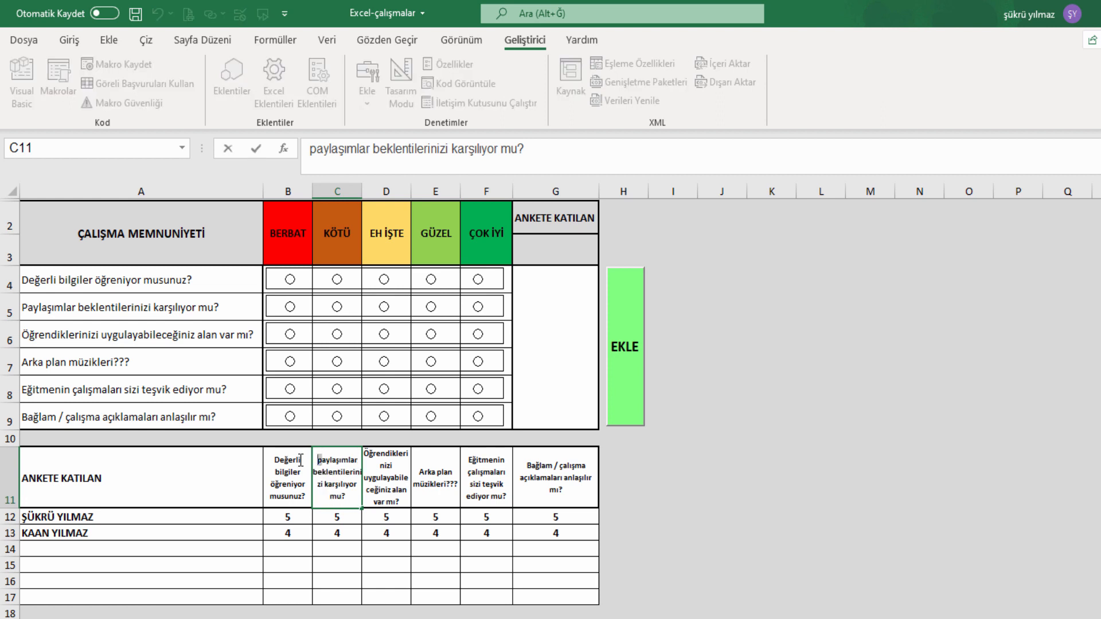
text(P)
key(Return)
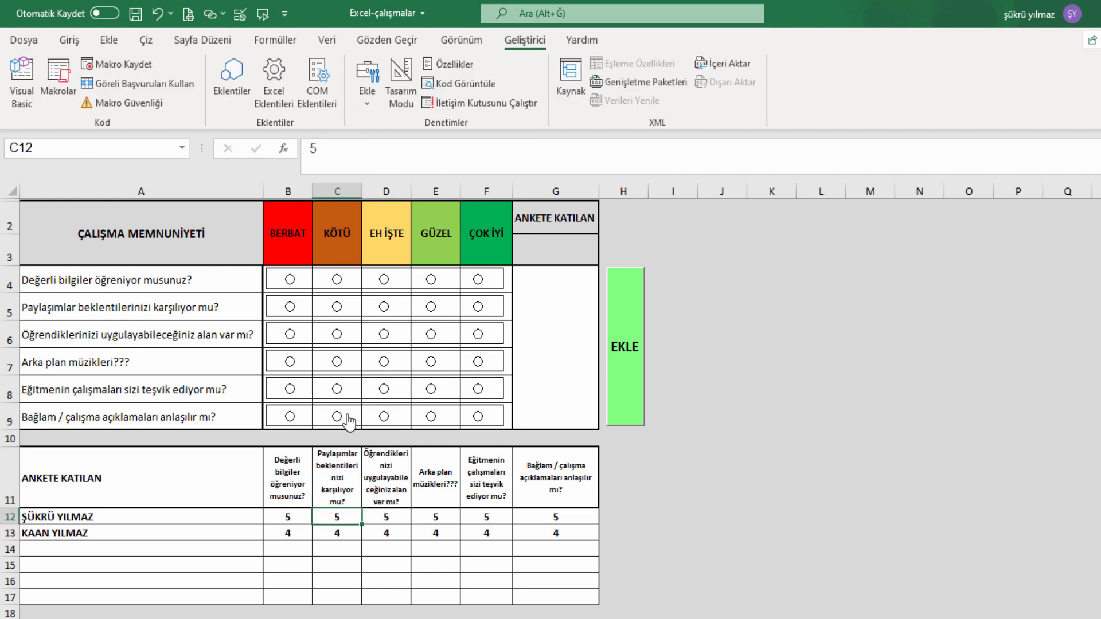
Enter DENEME in G3, mark BERBAT for all six questions, and log it with EKLE.
click(554, 258)
text(DENEME)
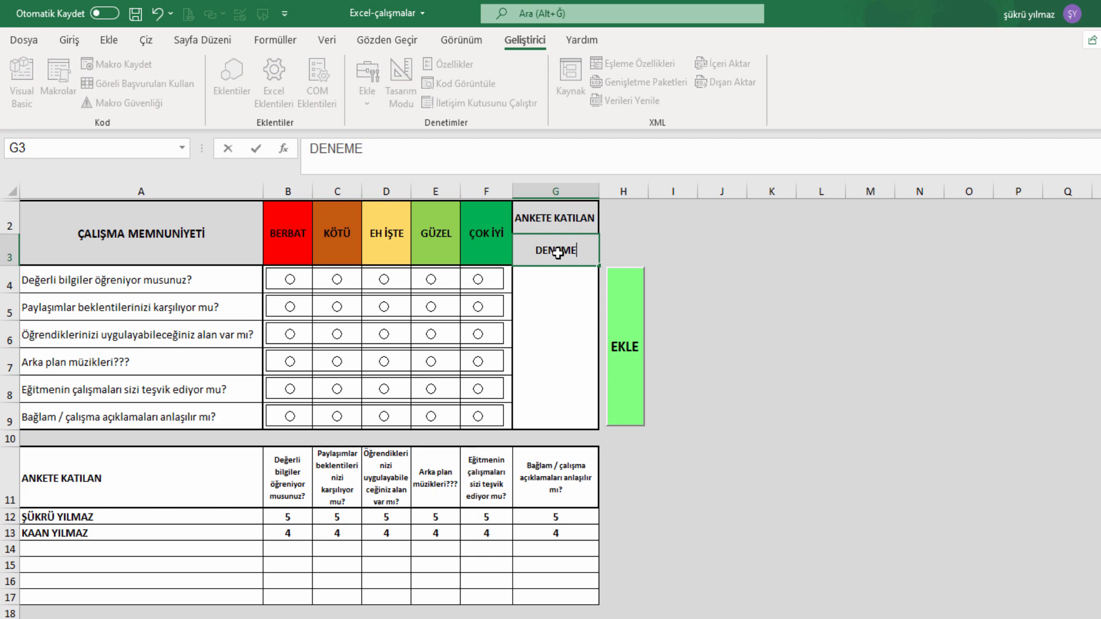
key(Return)
click(290, 279)
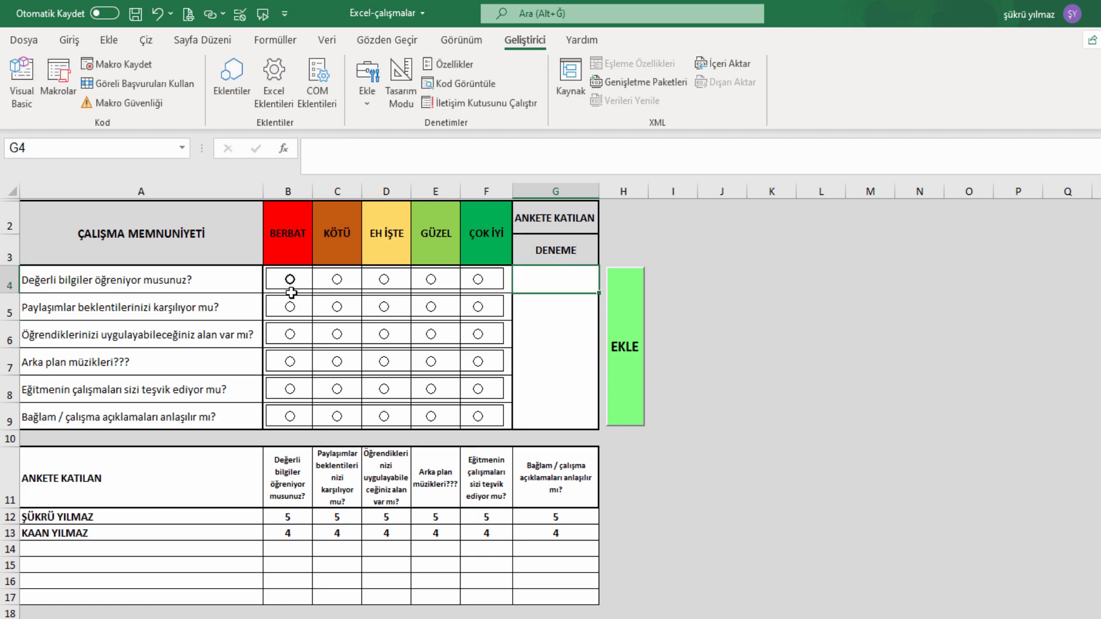
click(289, 307)
click(290, 334)
click(290, 361)
click(289, 389)
click(290, 417)
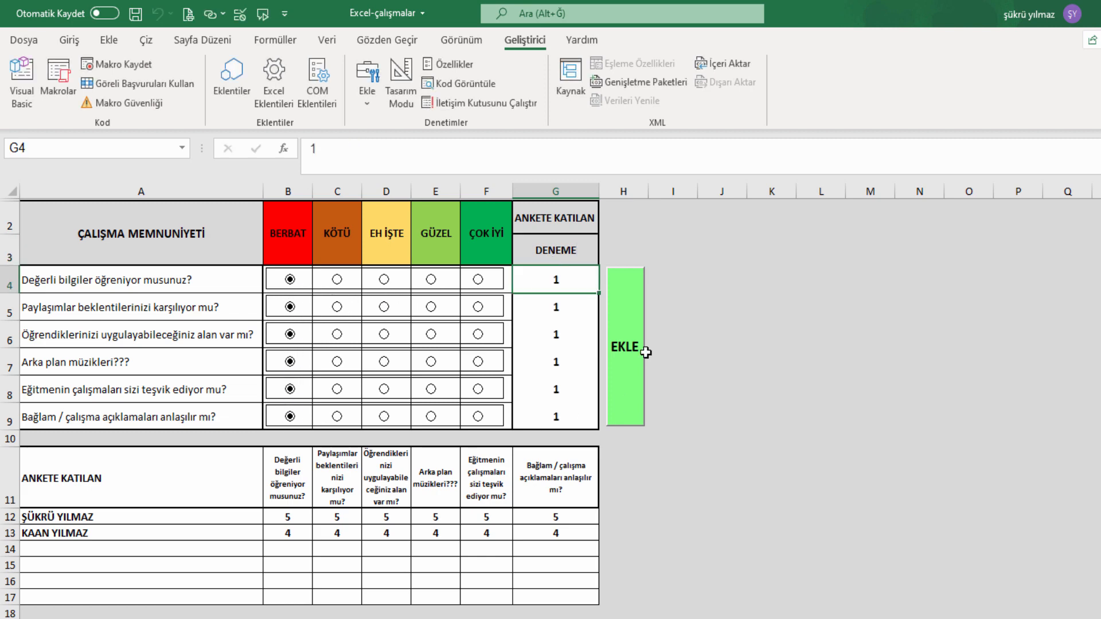
click(628, 348)
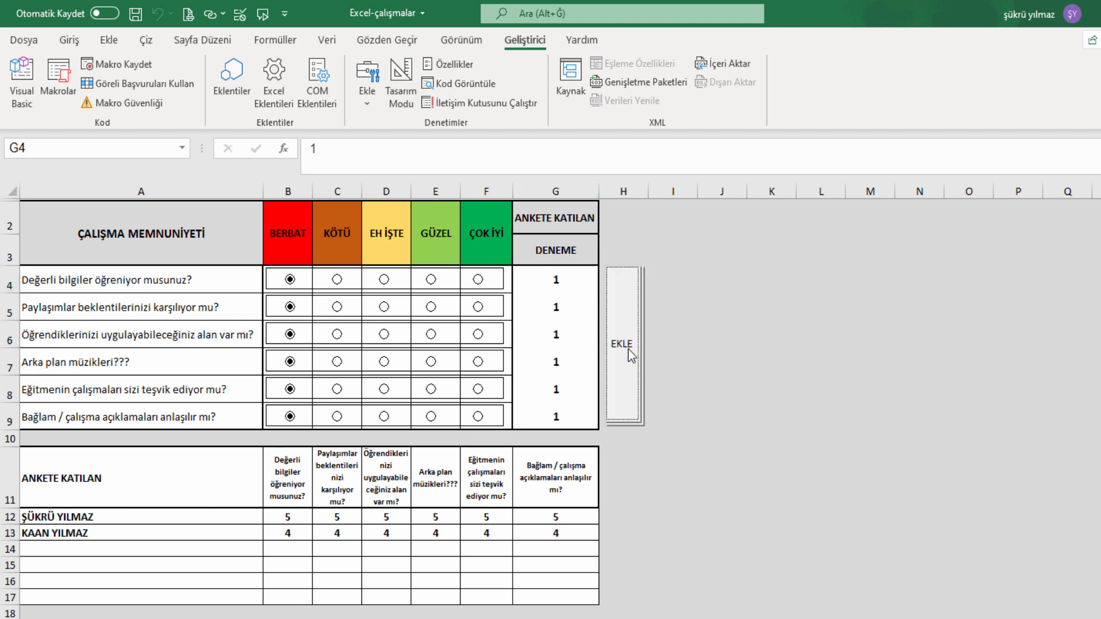
Bold the participant names in A14:A17 and delete the test entry in row 14.
drag(225, 554, 230, 605)
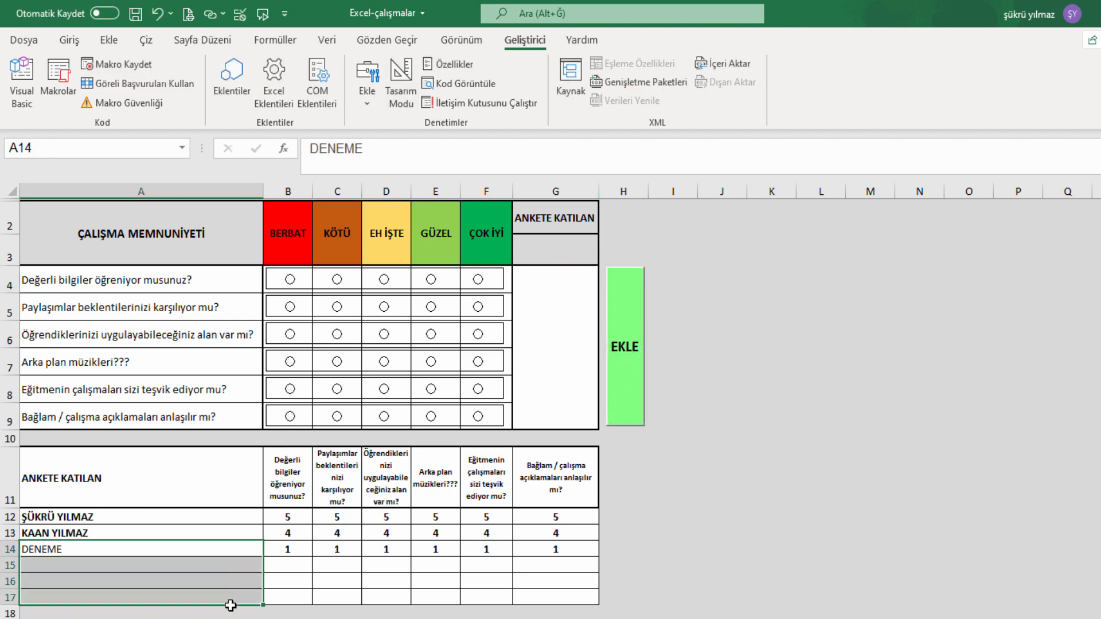
click(69, 40)
click(141, 95)
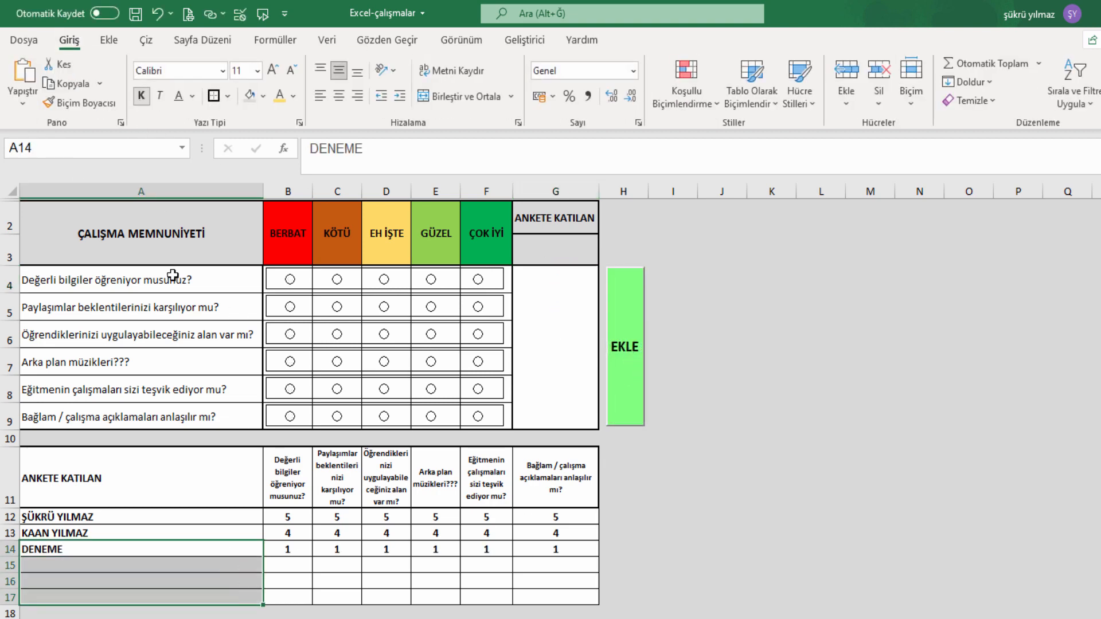
click(191, 558)
drag(221, 550, 565, 551)
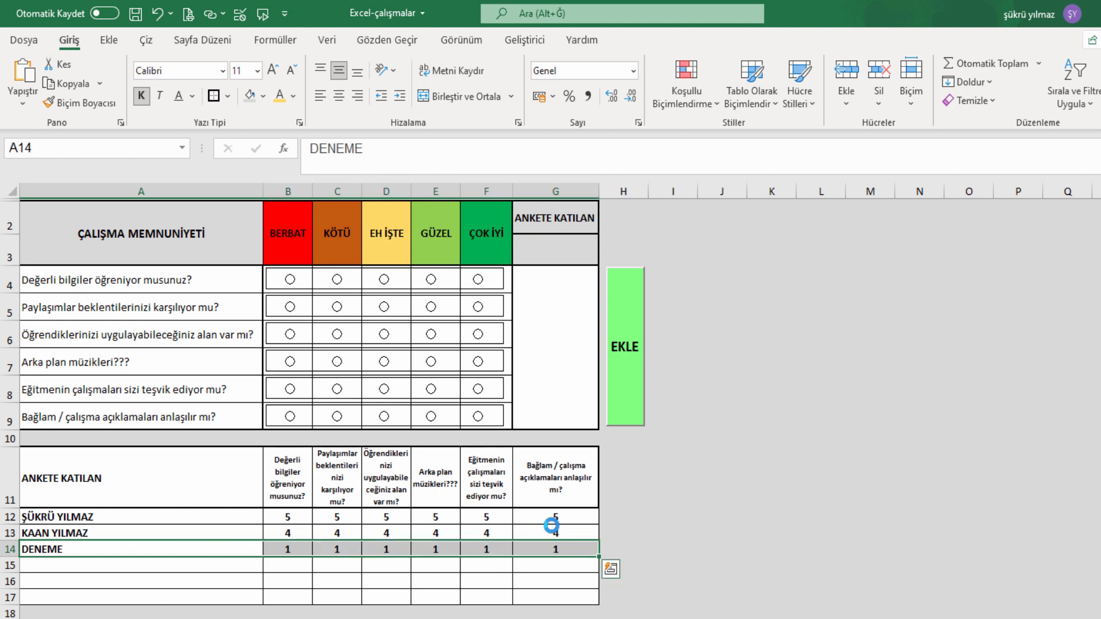
key(Delete)
Enter DENEME in G3 and pick ÇOK İYİ, GÜZEL, EH İŞTE, KÖTÜ, BERBAT, KÖTÜ.
click(526, 233)
click(573, 251)
text(DENEME)
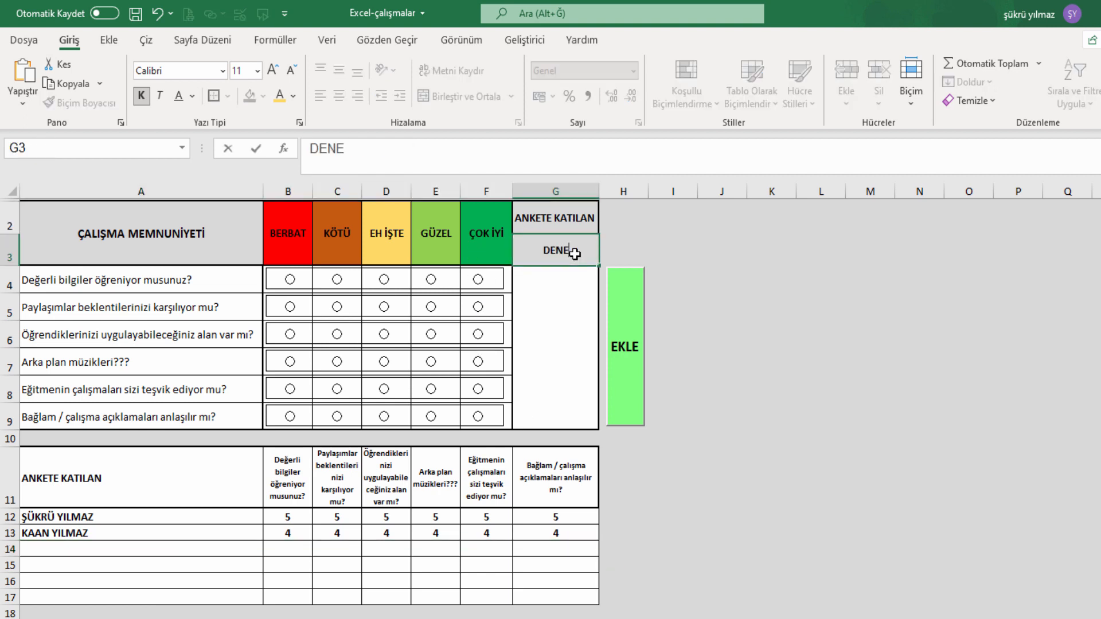
click(752, 293)
click(478, 280)
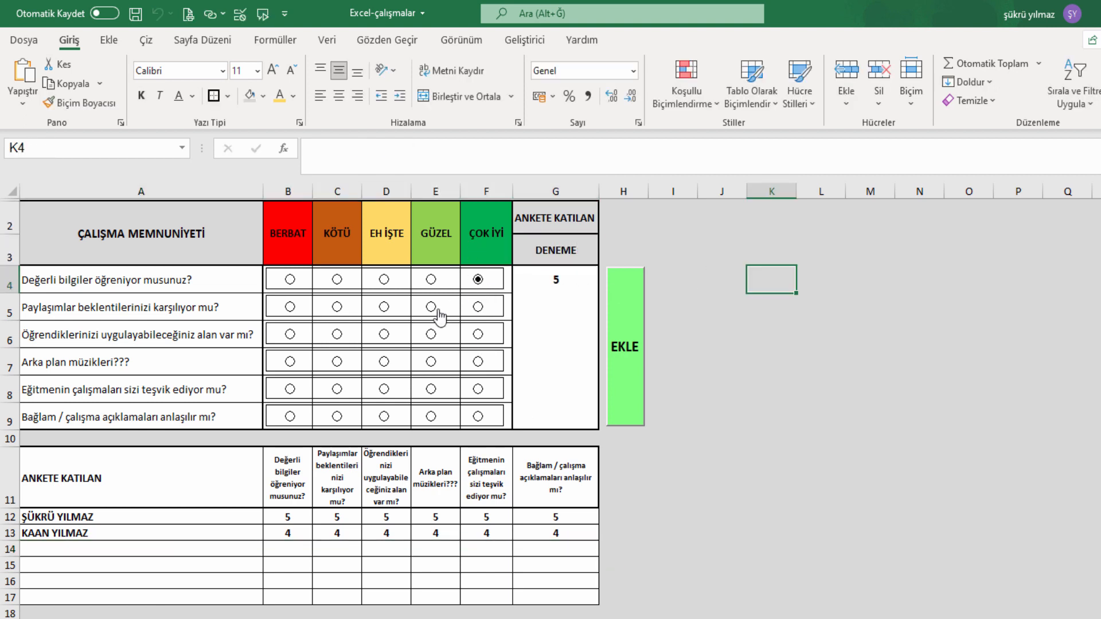
click(431, 307)
click(383, 334)
click(336, 361)
click(290, 390)
click(622, 378)
Log DENEME's answers into row 14 with the EKLE button.
click(786, 392)
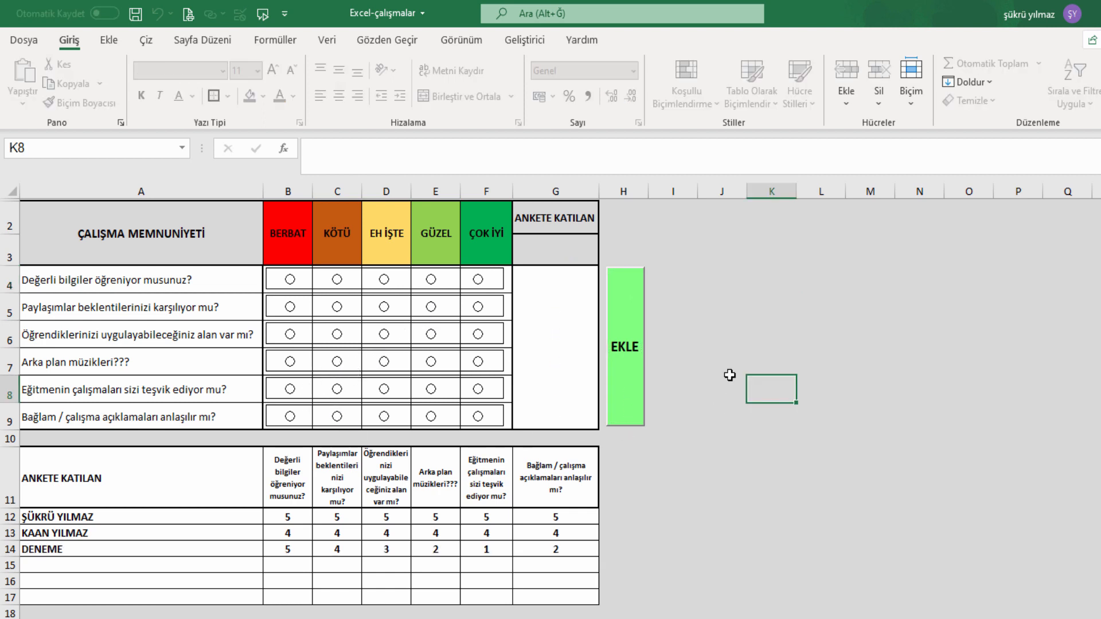
click(707, 505)
click(680, 483)
click(155, 545)
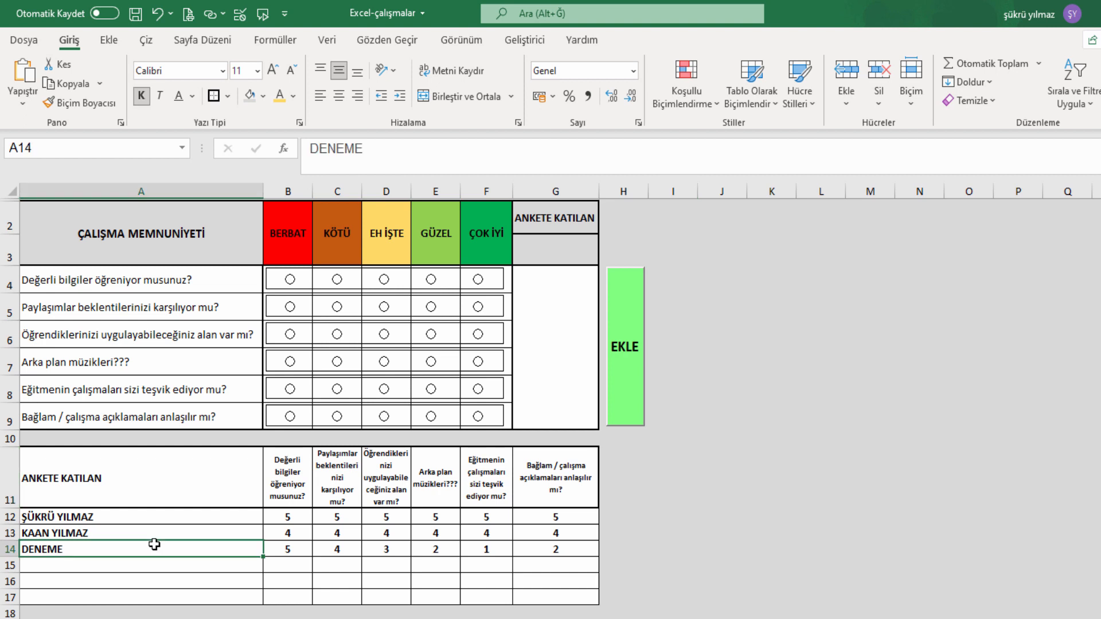
click(235, 438)
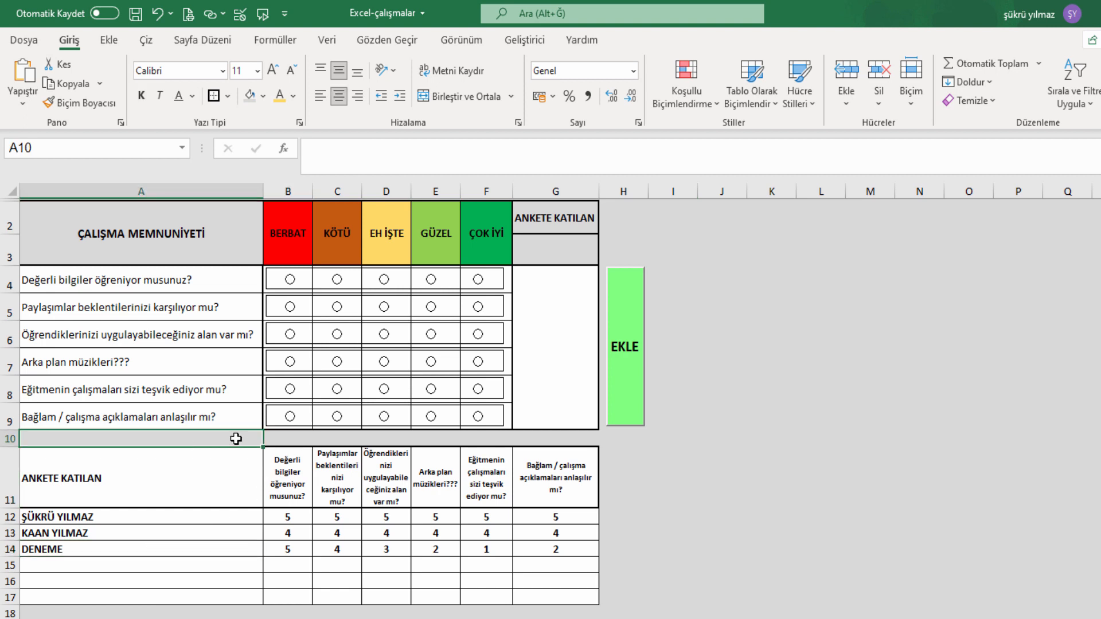
Label A10 'ORTALAMA PUAN' in bold, size 14, right-aligned.
text(OR)
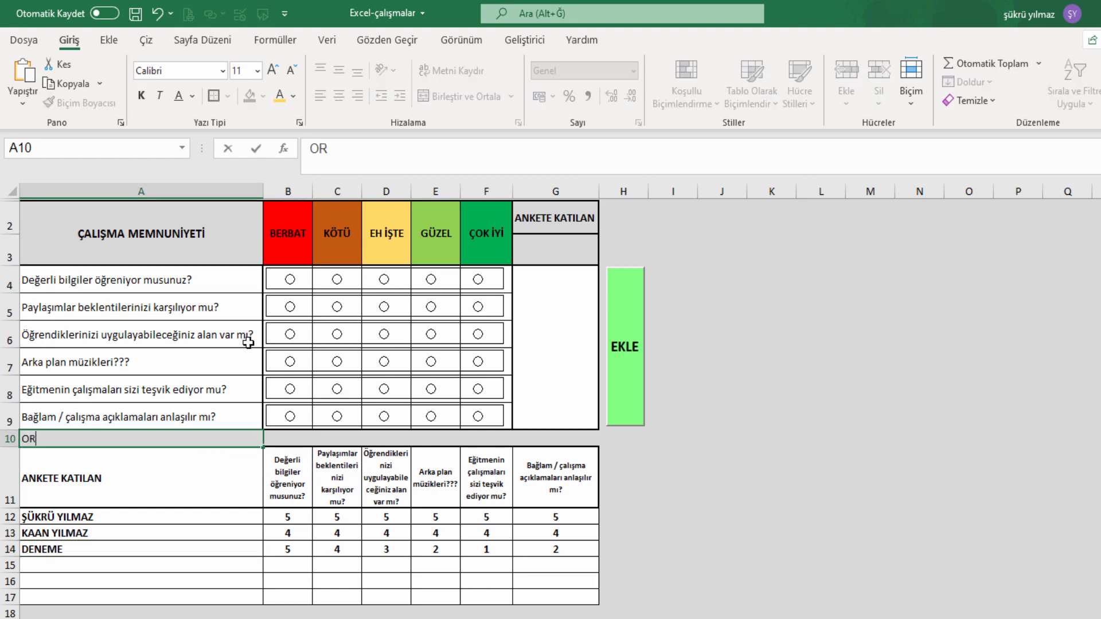
text(TALAMA PUAN)
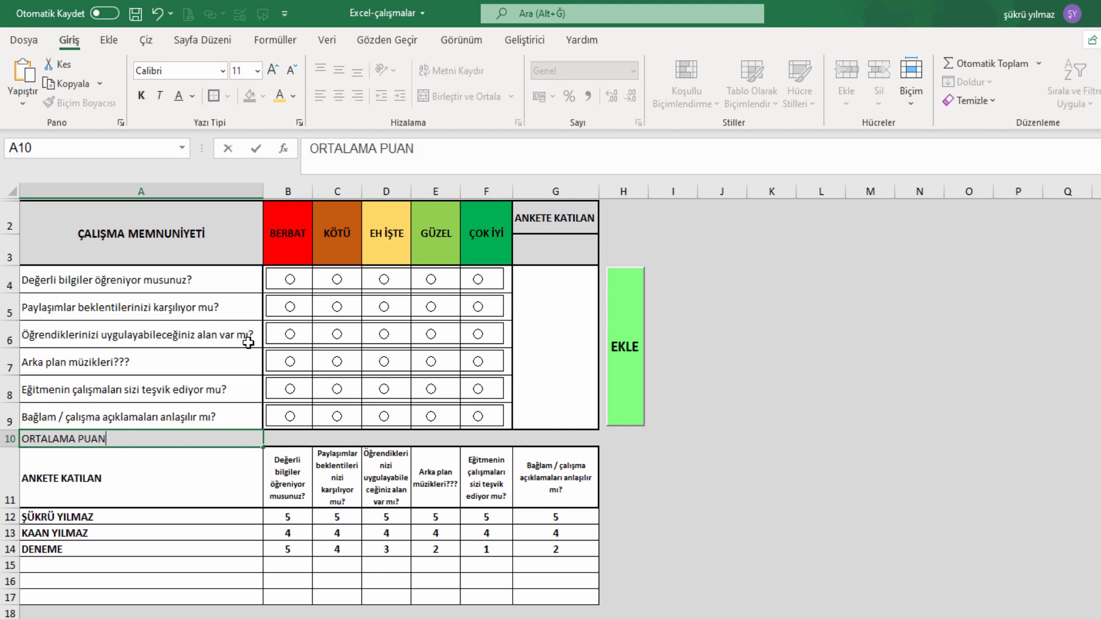
key(Return)
key(Up)
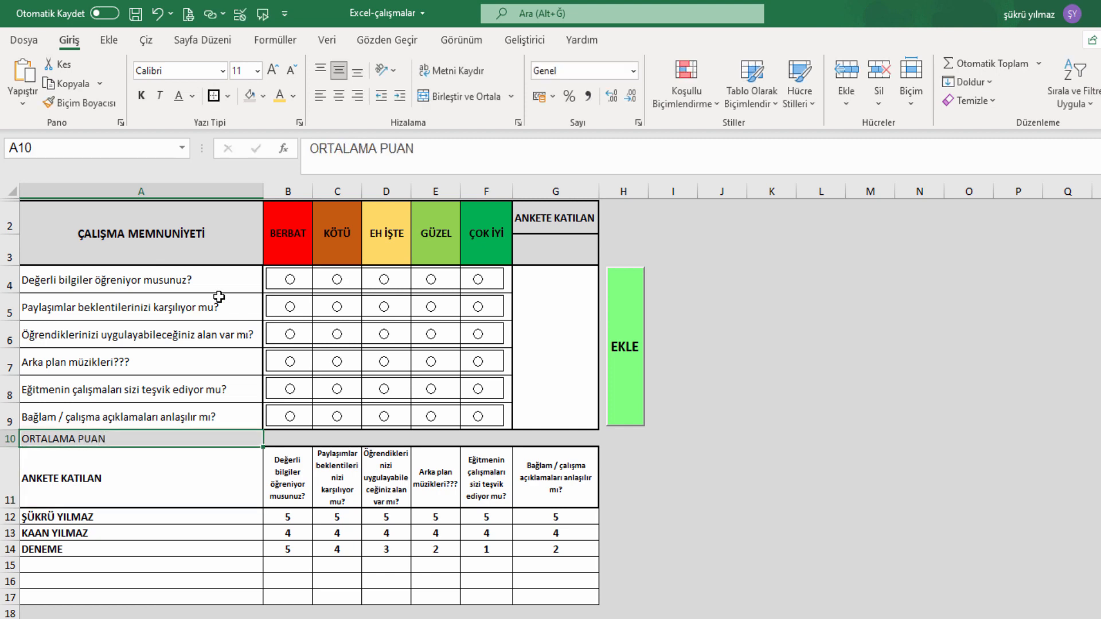
click(138, 99)
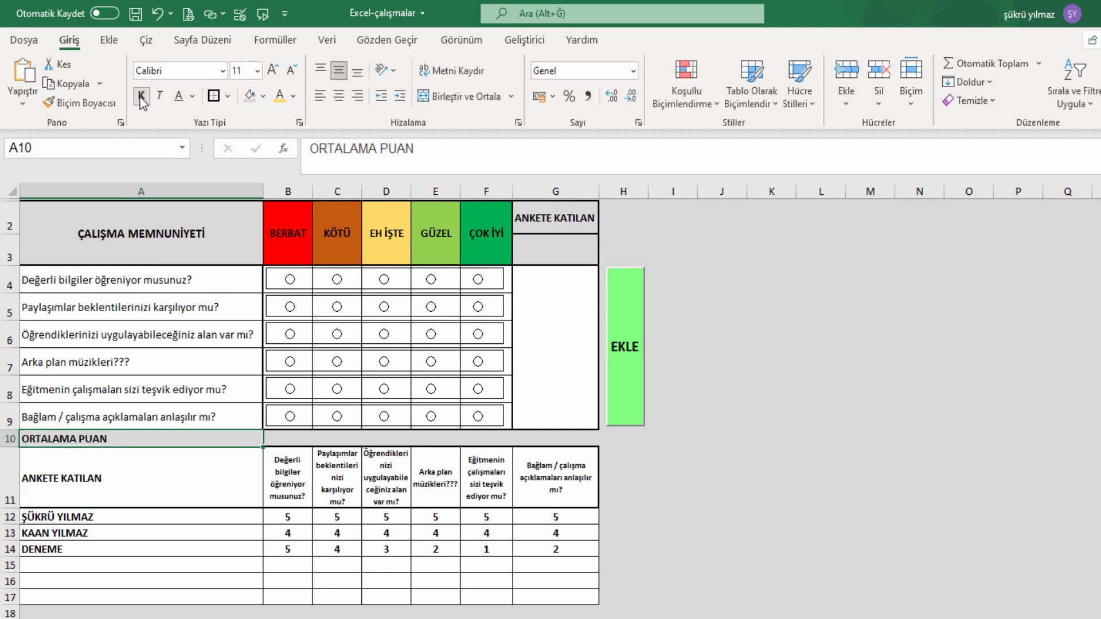
click(275, 74)
click(275, 74)
click(338, 96)
click(357, 97)
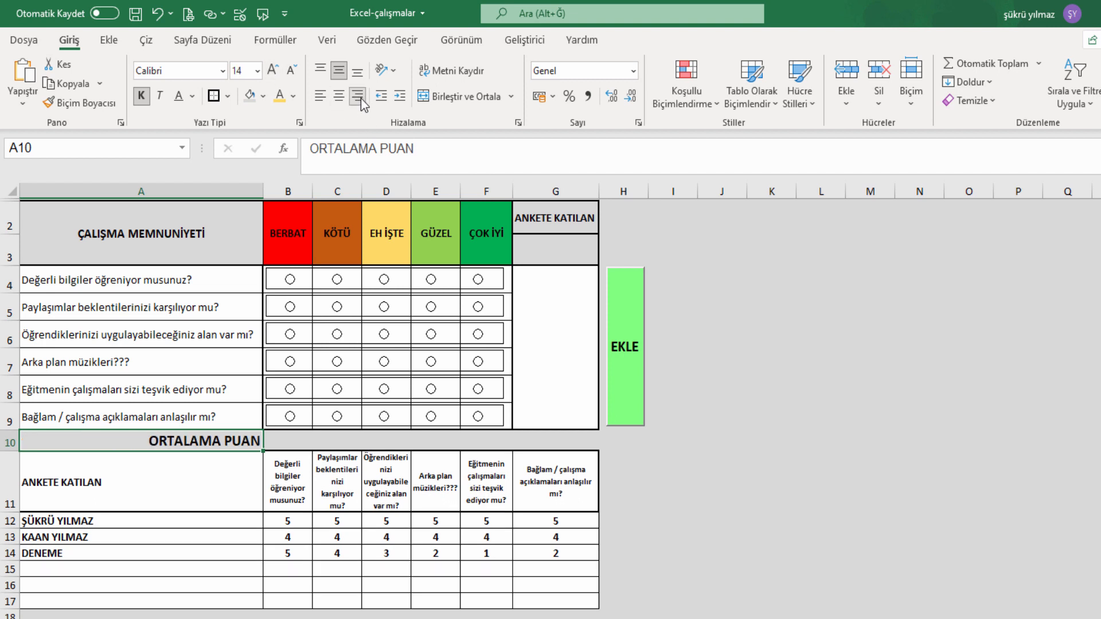
Enter =ORTALAMA(B12:B17) in B10 and fill it across to F10.
click(311, 437)
text(+O)
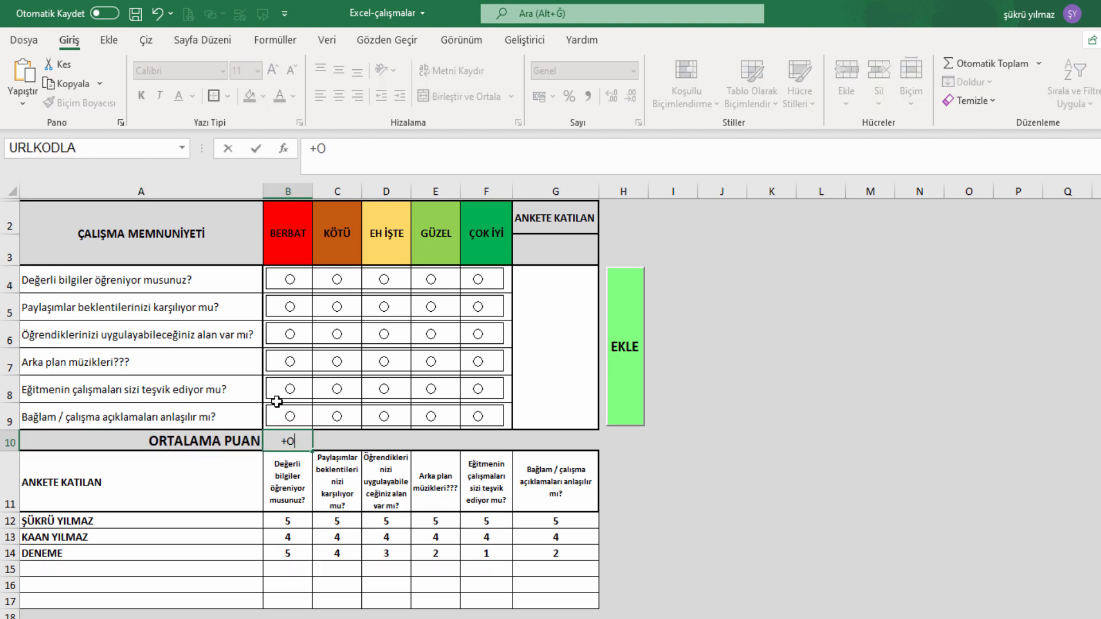
text(RTALA)
key(Tab)
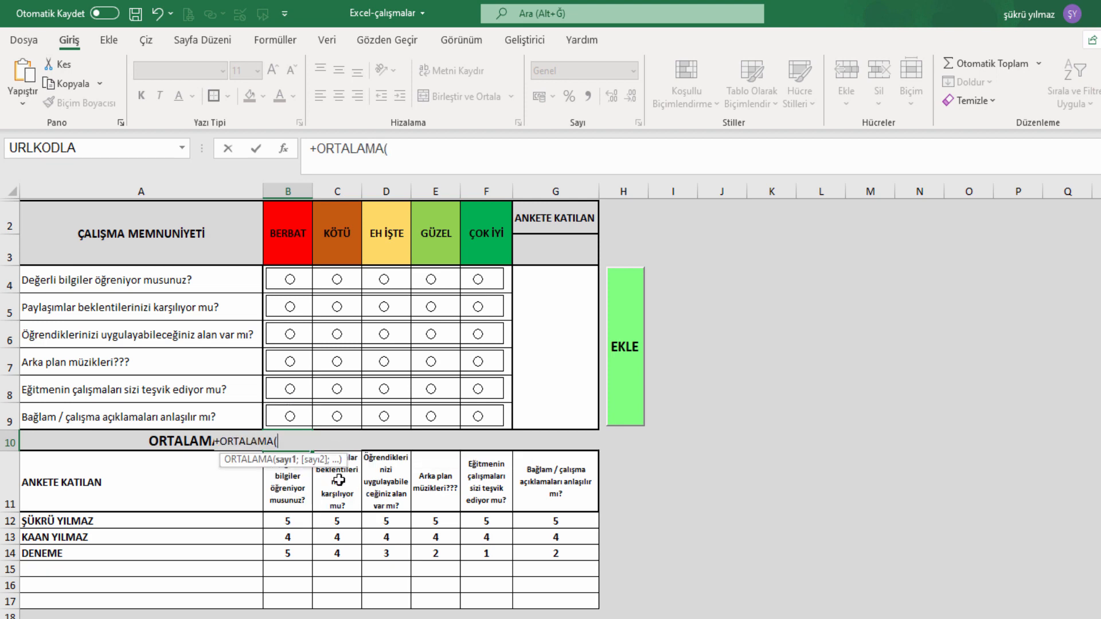
drag(300, 520, 300, 600)
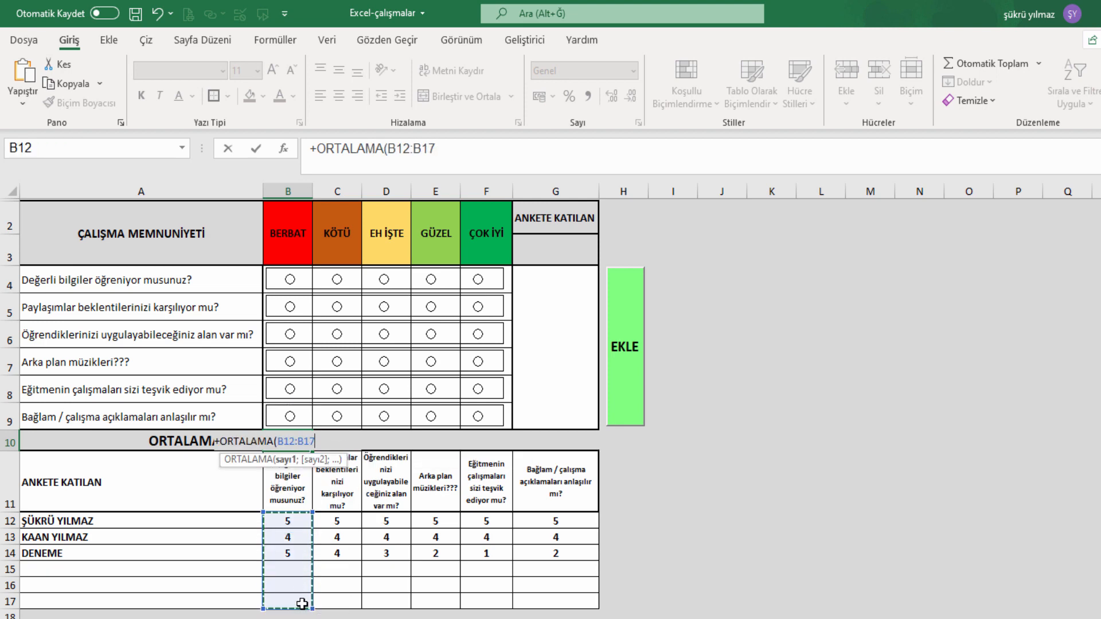
key(Return)
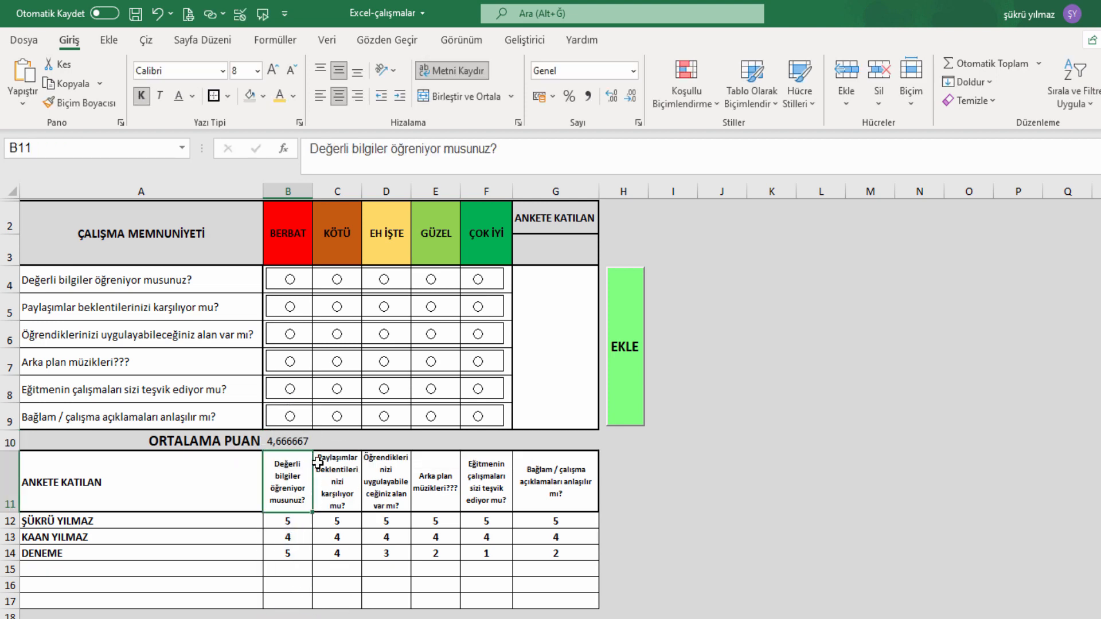
click(307, 443)
drag(313, 450, 504, 454)
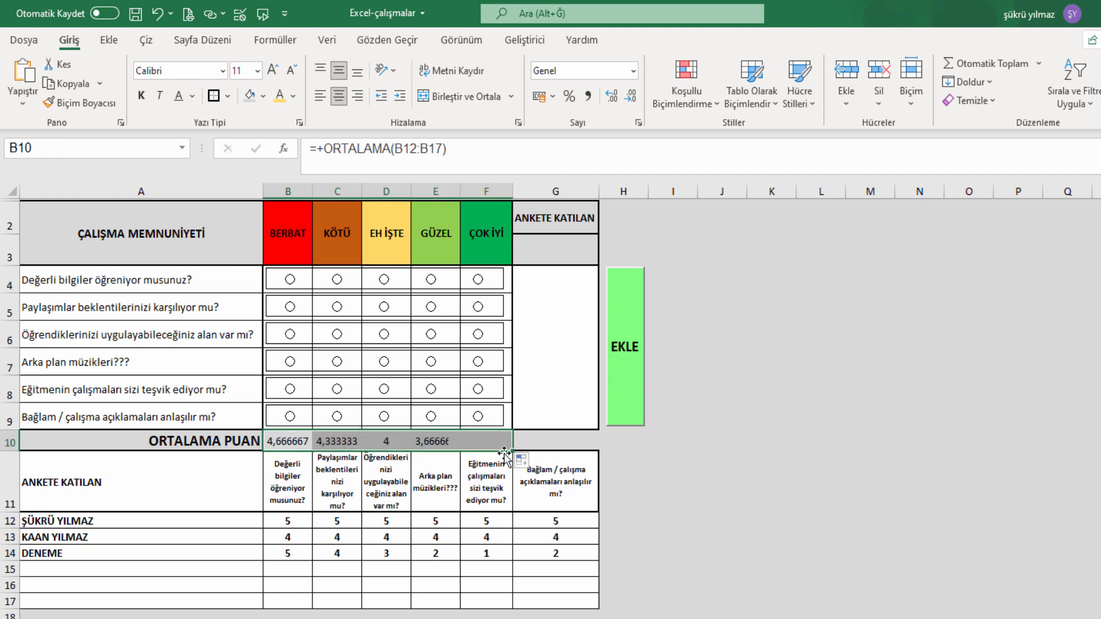
Round the B10:F10 averages to whole numbers and enlarge their font.
click(631, 96)
click(631, 95)
click(631, 96)
click(631, 96)
click(631, 96)
click(631, 95)
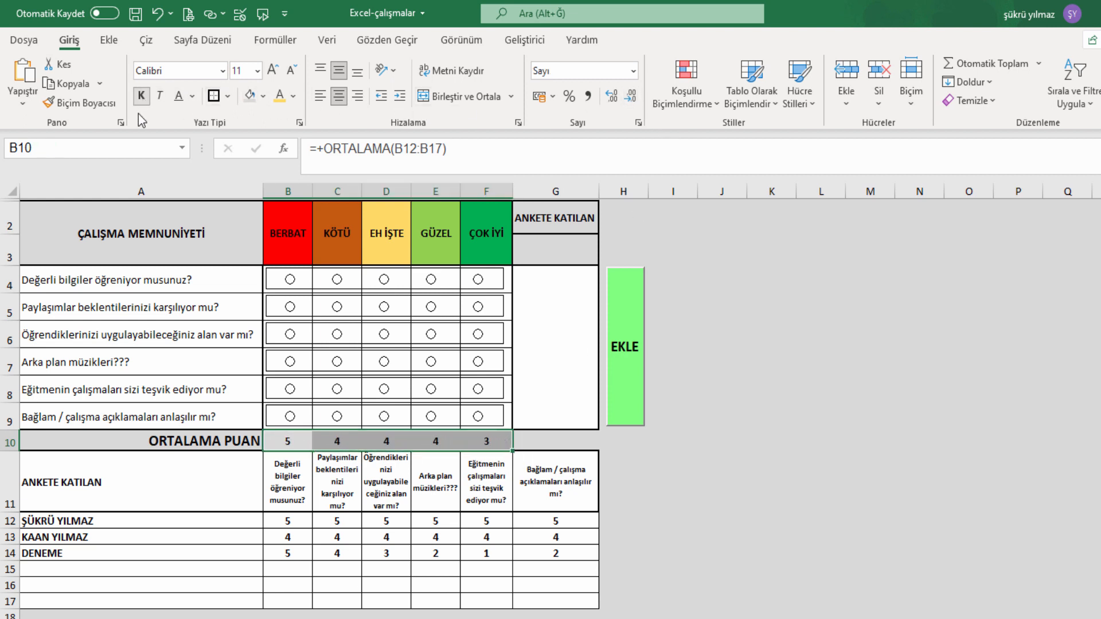
click(273, 70)
click(273, 70)
click(751, 486)
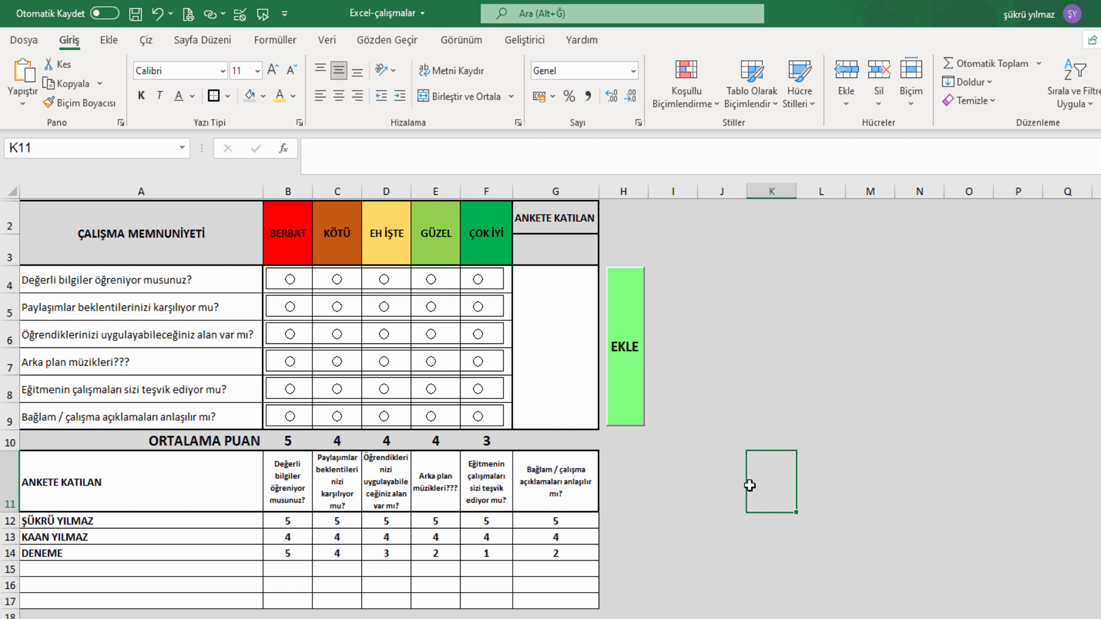
click(661, 503)
Fill the F10 average into G10 so it averages G12:G17, showing 4.
click(188, 552)
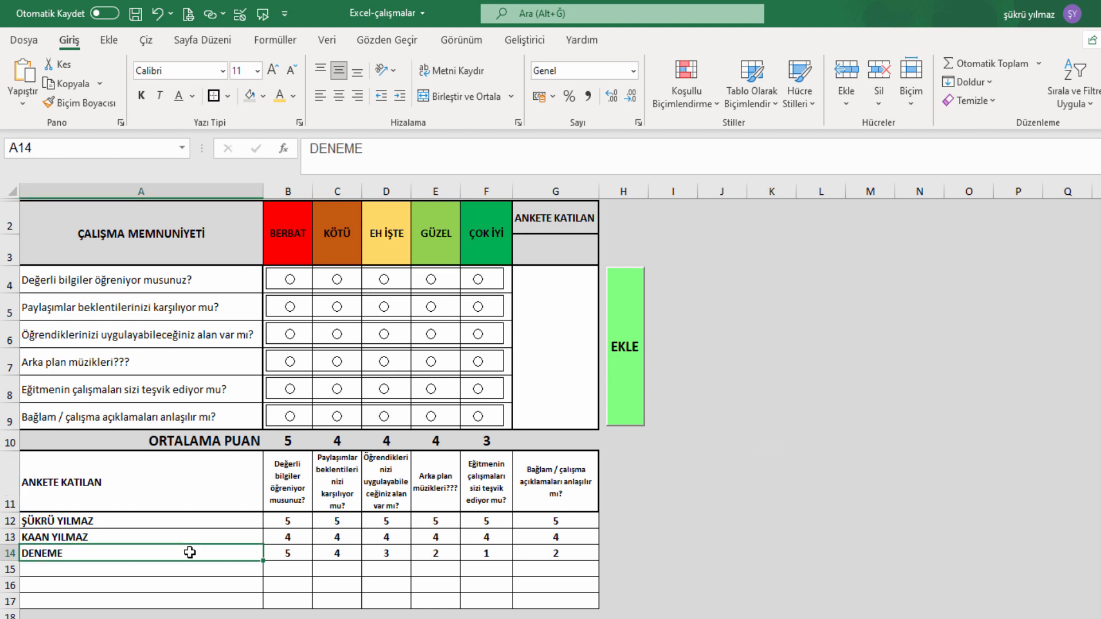
click(505, 443)
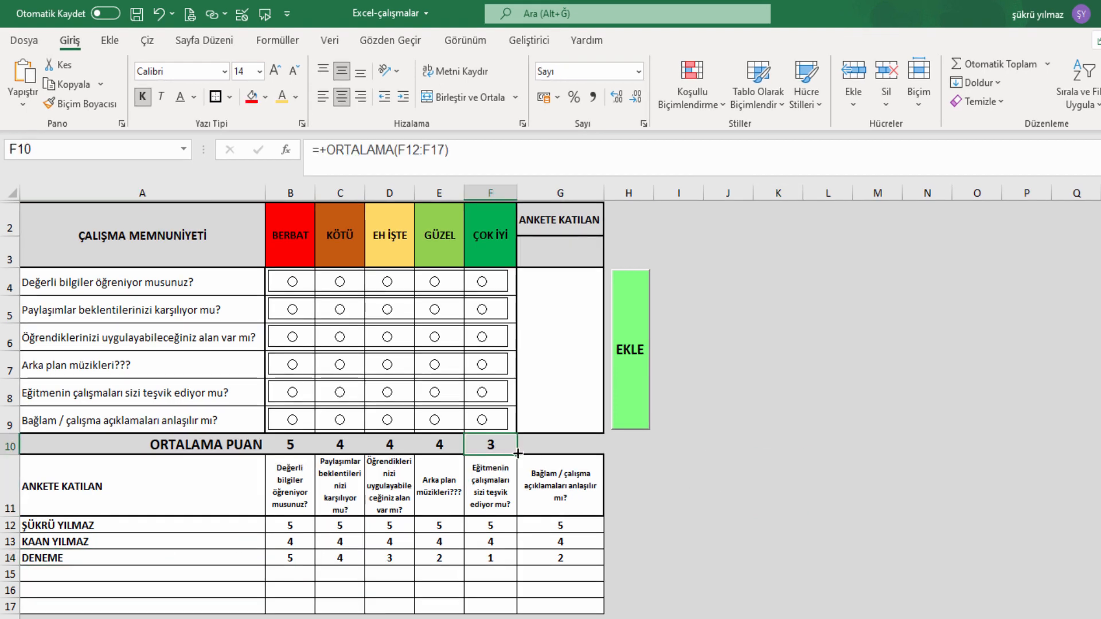
drag(510, 447, 246, 448)
click(571, 446)
Apply a thick outside border around the ORTALAMA PUAN row 10.
click(233, 97)
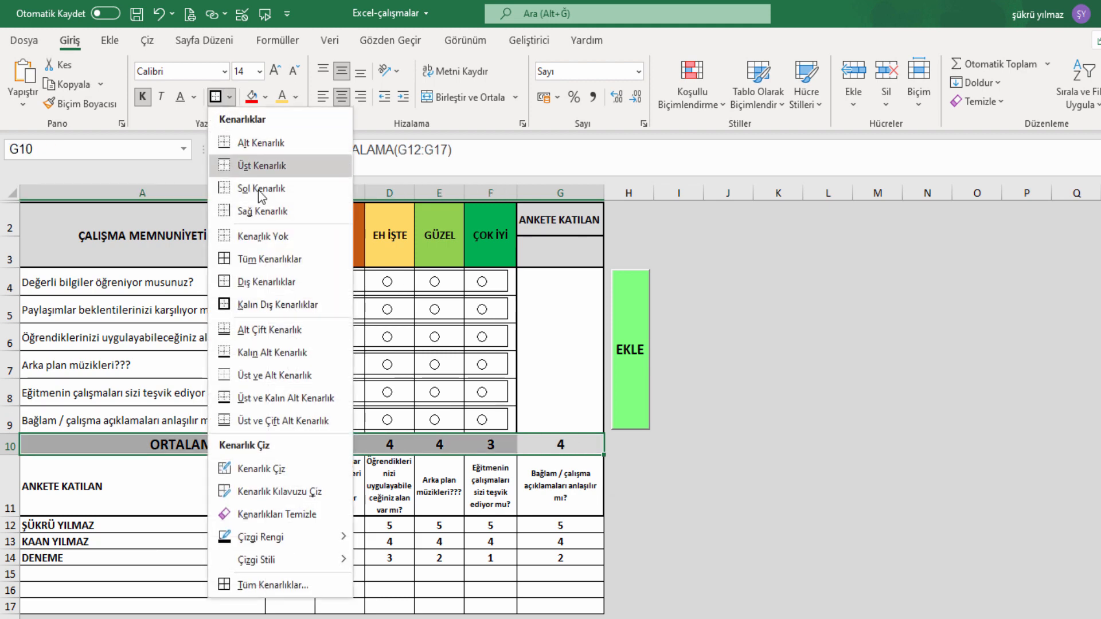
click(309, 280)
click(231, 99)
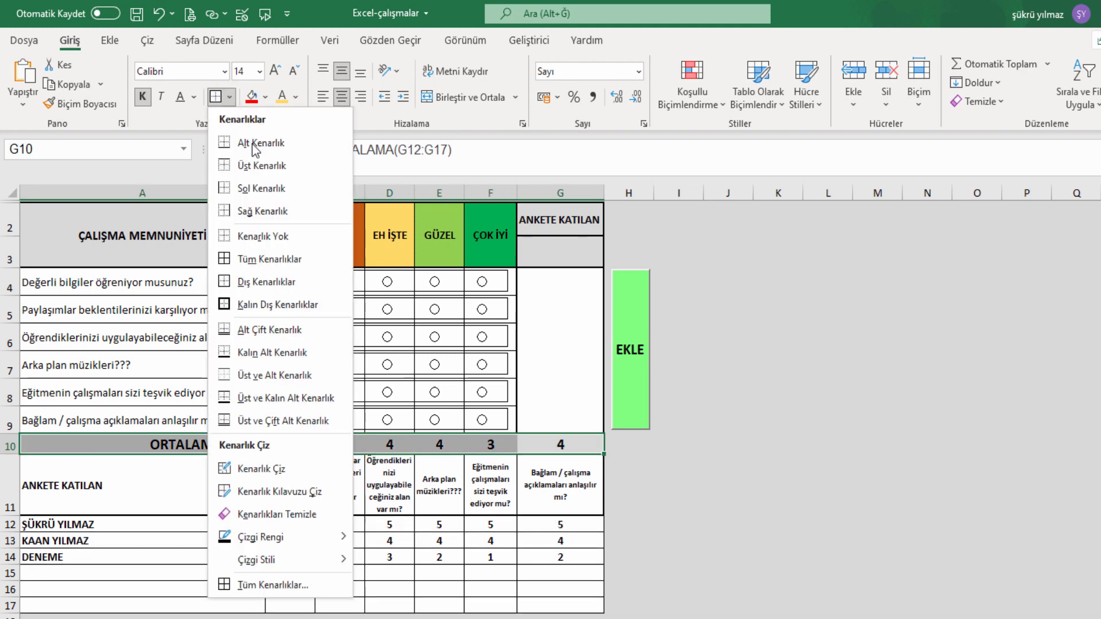
click(283, 300)
drag(777, 558, 722, 538)
Check each average along row 10, ending on the ORTALAMA PUAN label.
click(563, 446)
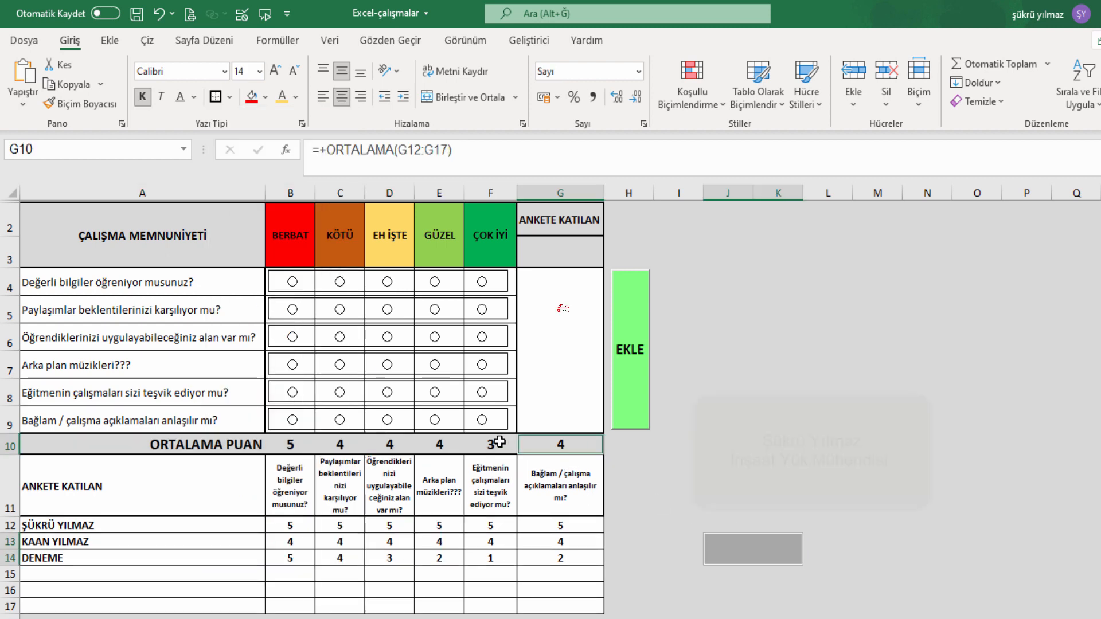
click(437, 446)
click(385, 446)
click(339, 447)
click(253, 442)
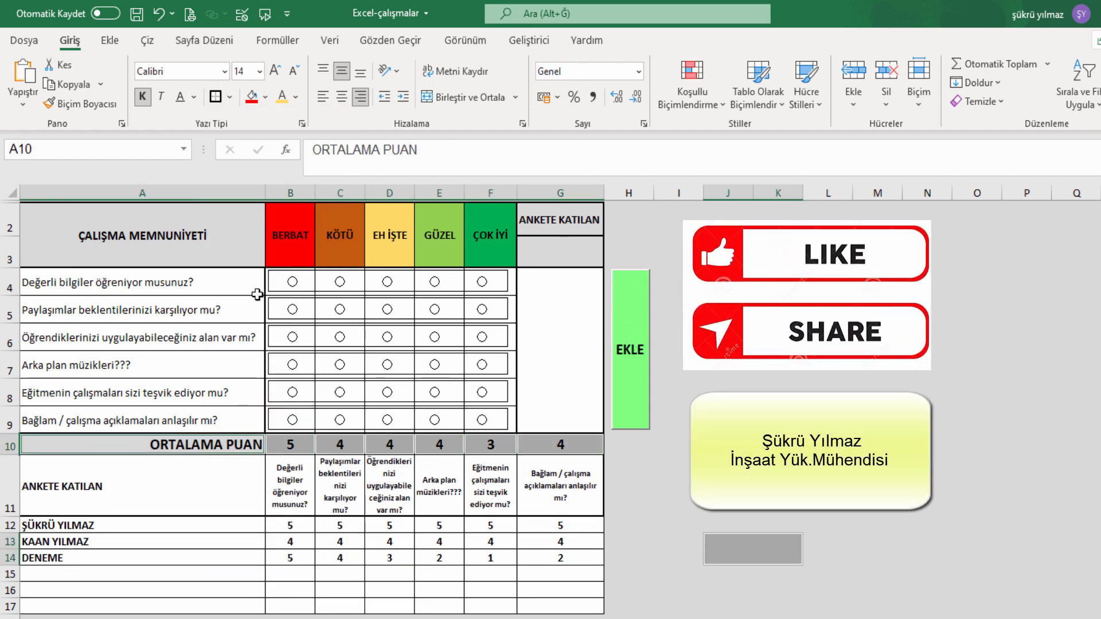